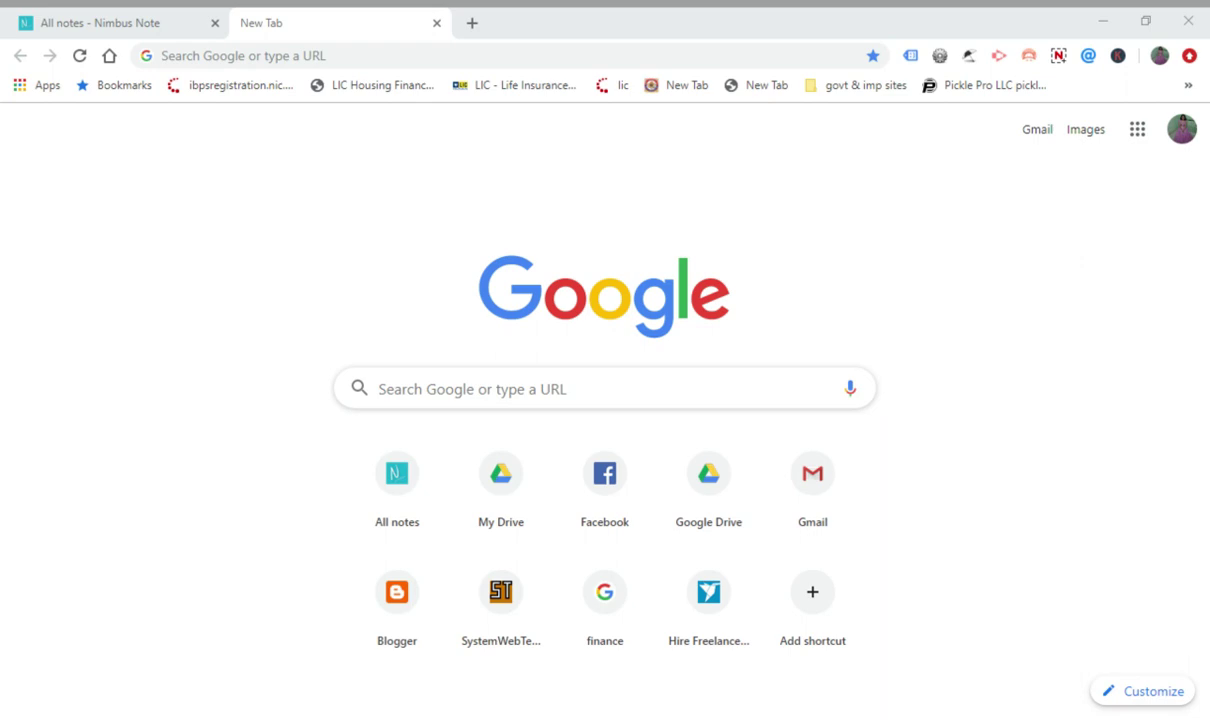
key(alt+Tab)
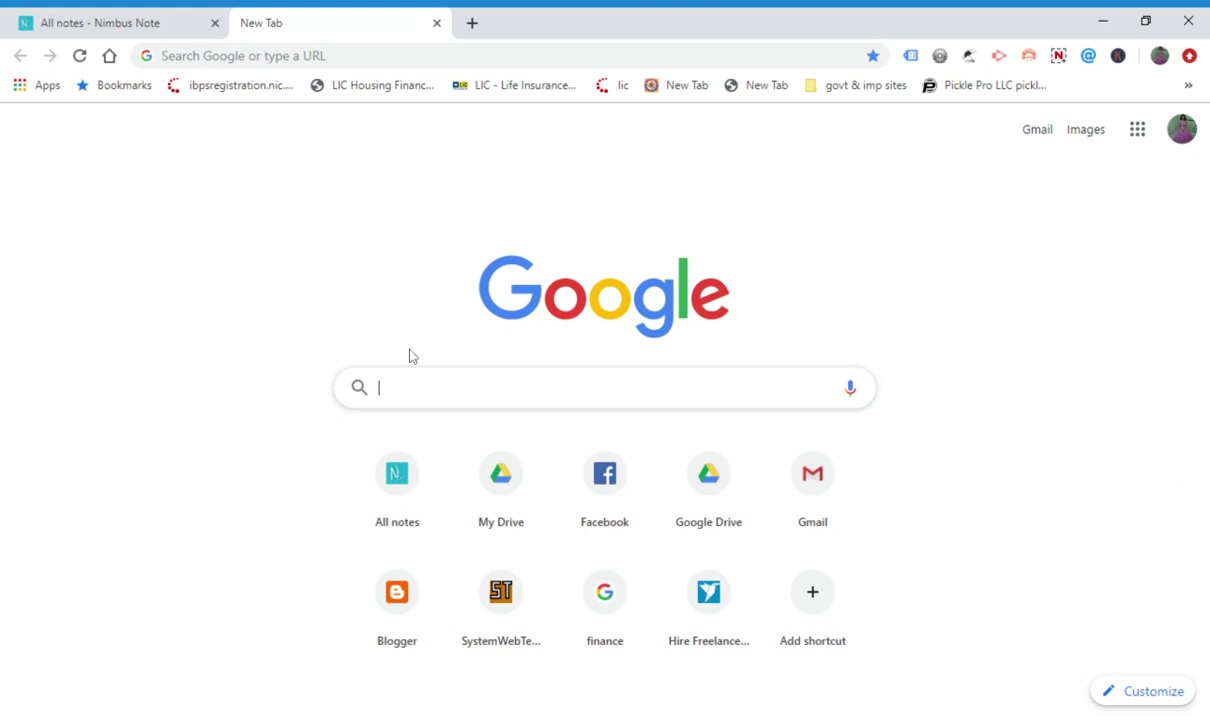
text(")
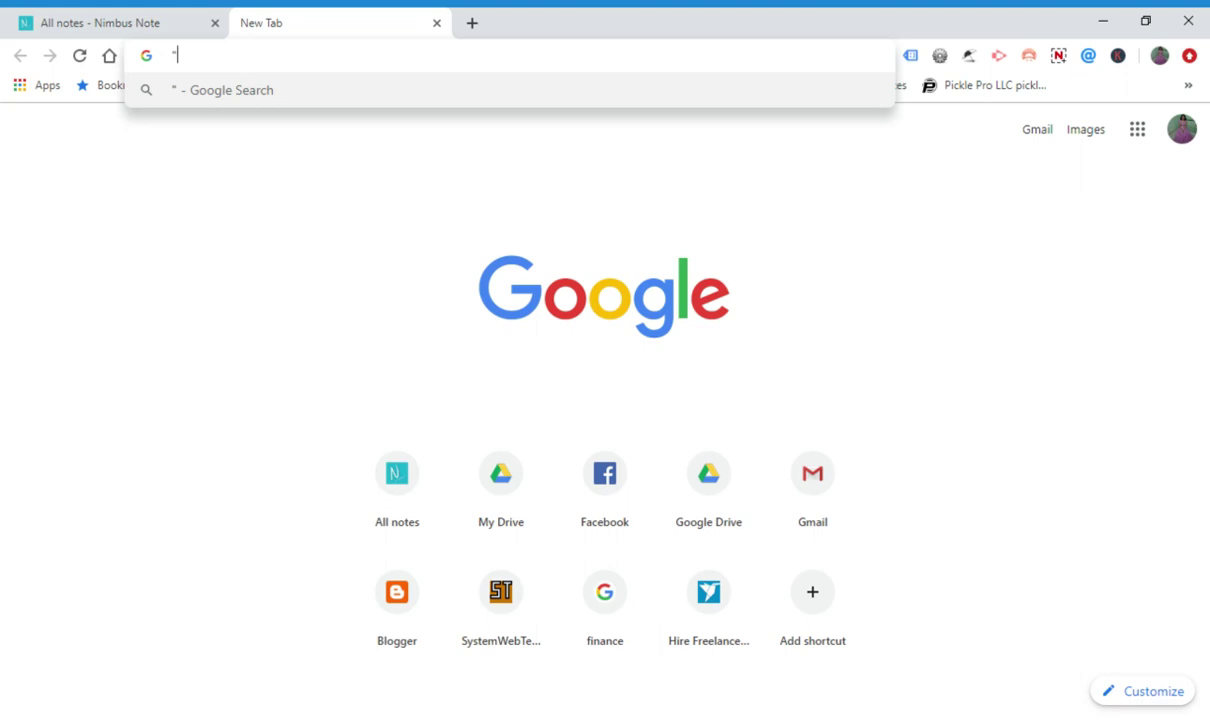
text(usa)
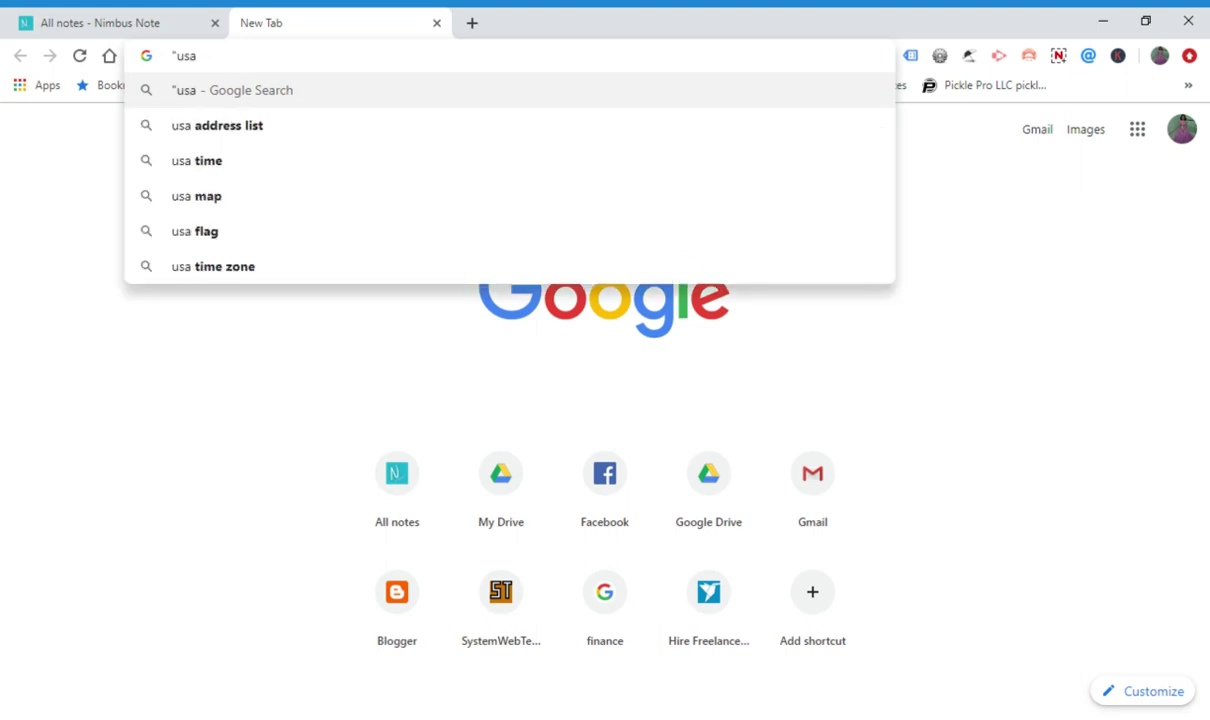
text( h)
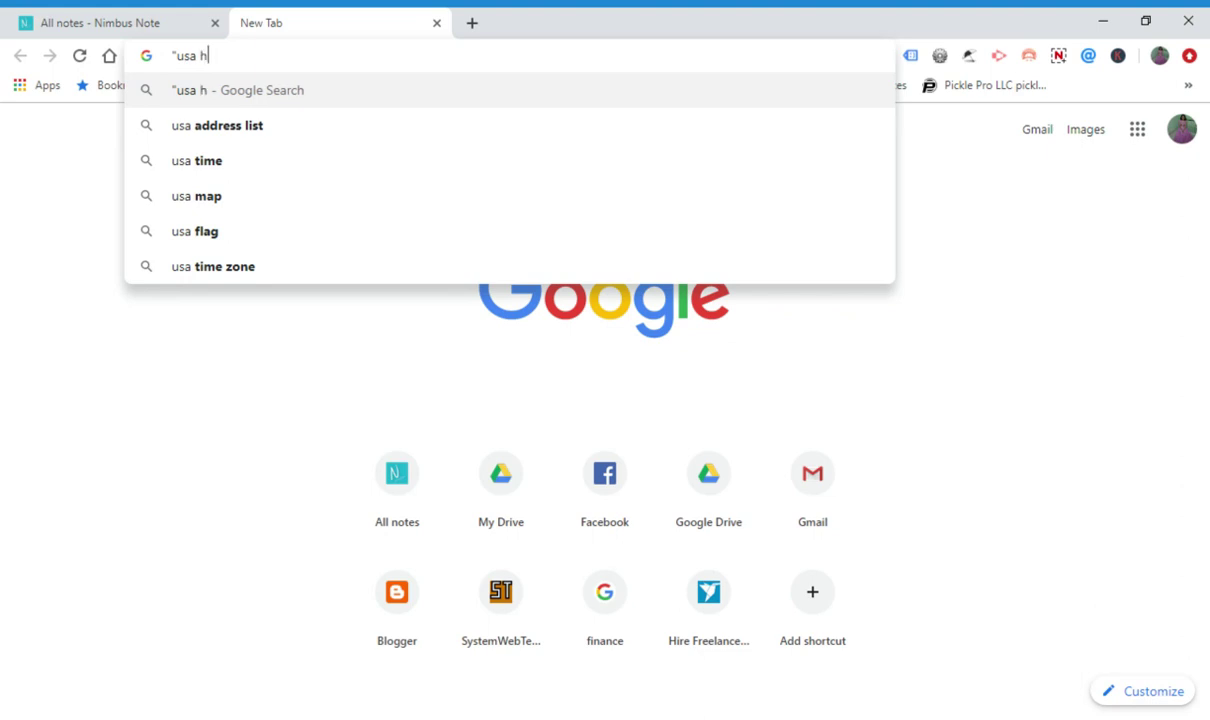
text(ealth)
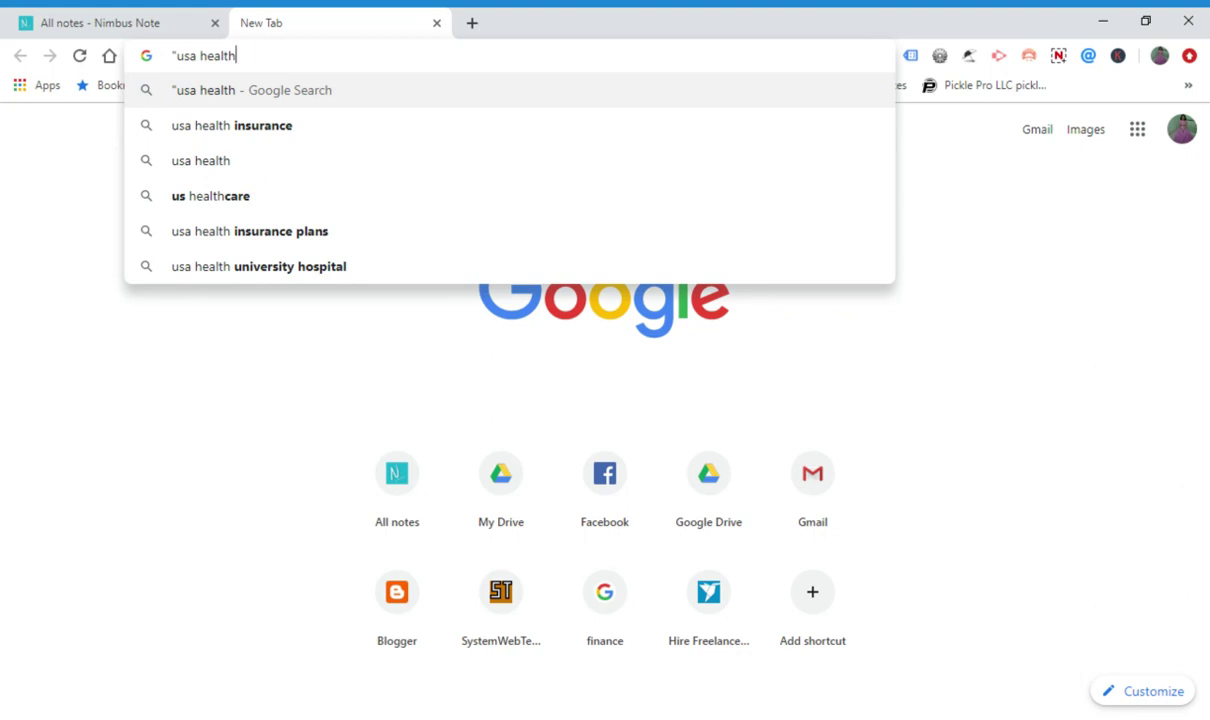
text(")
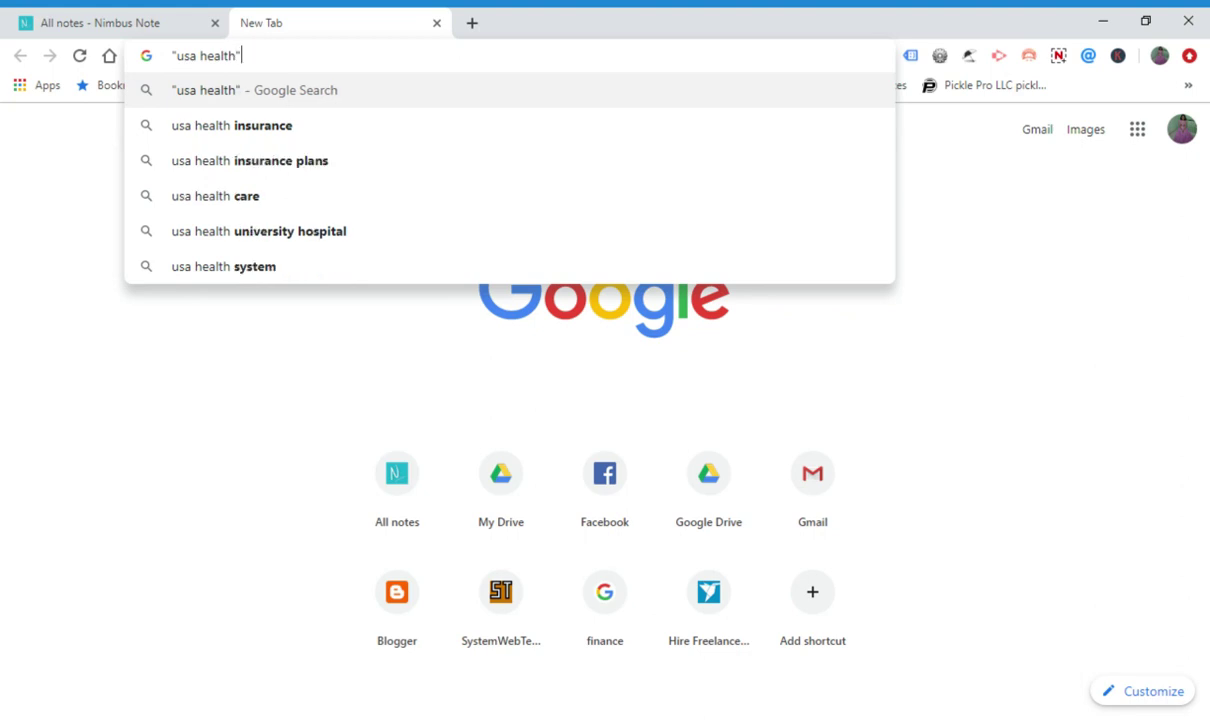
text( @)
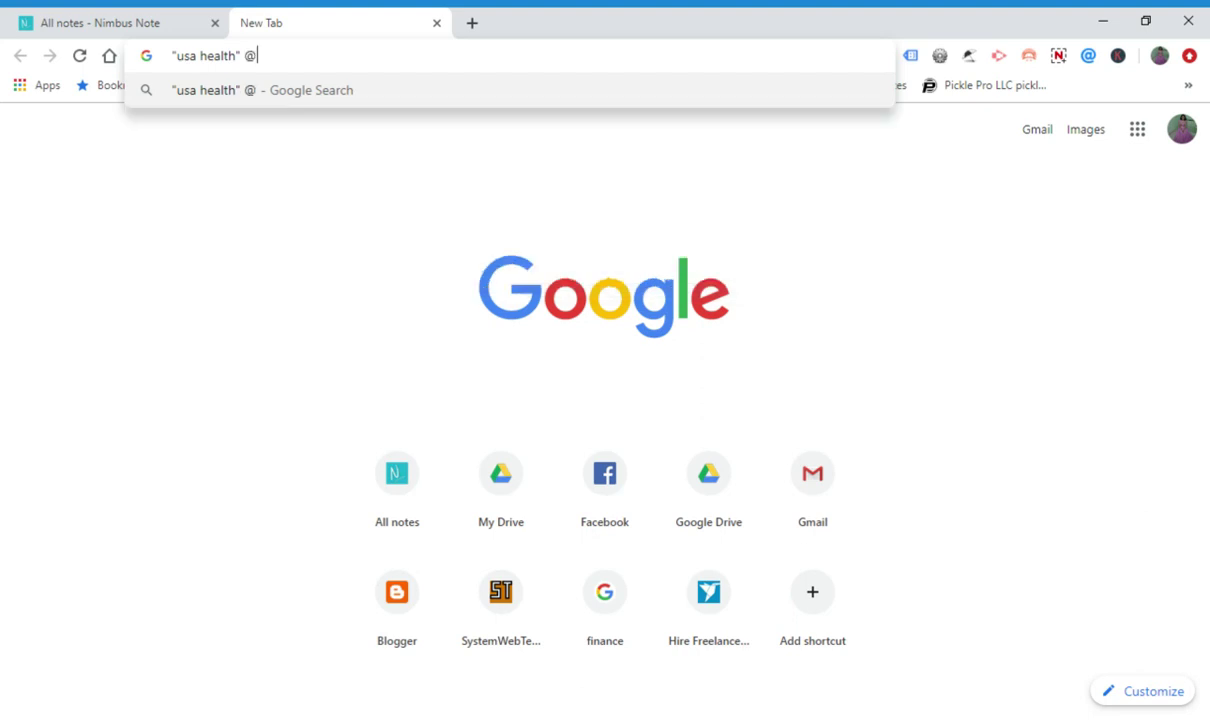
text(gmai)
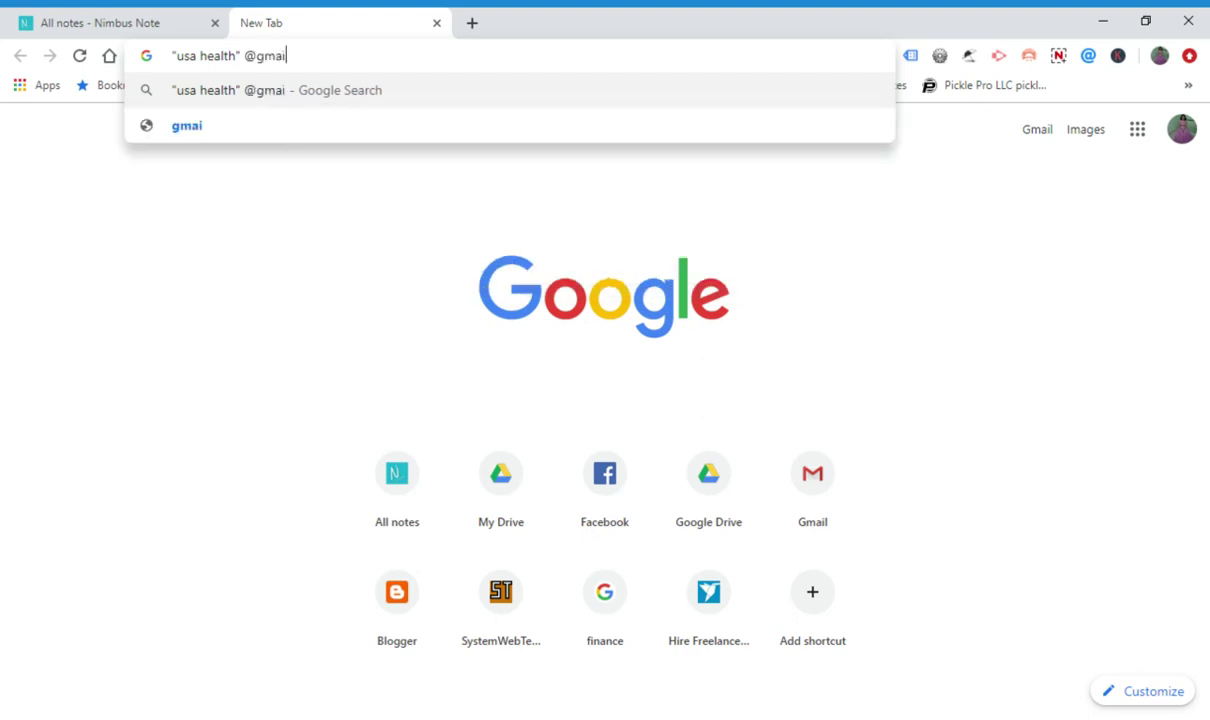
text(l.com)
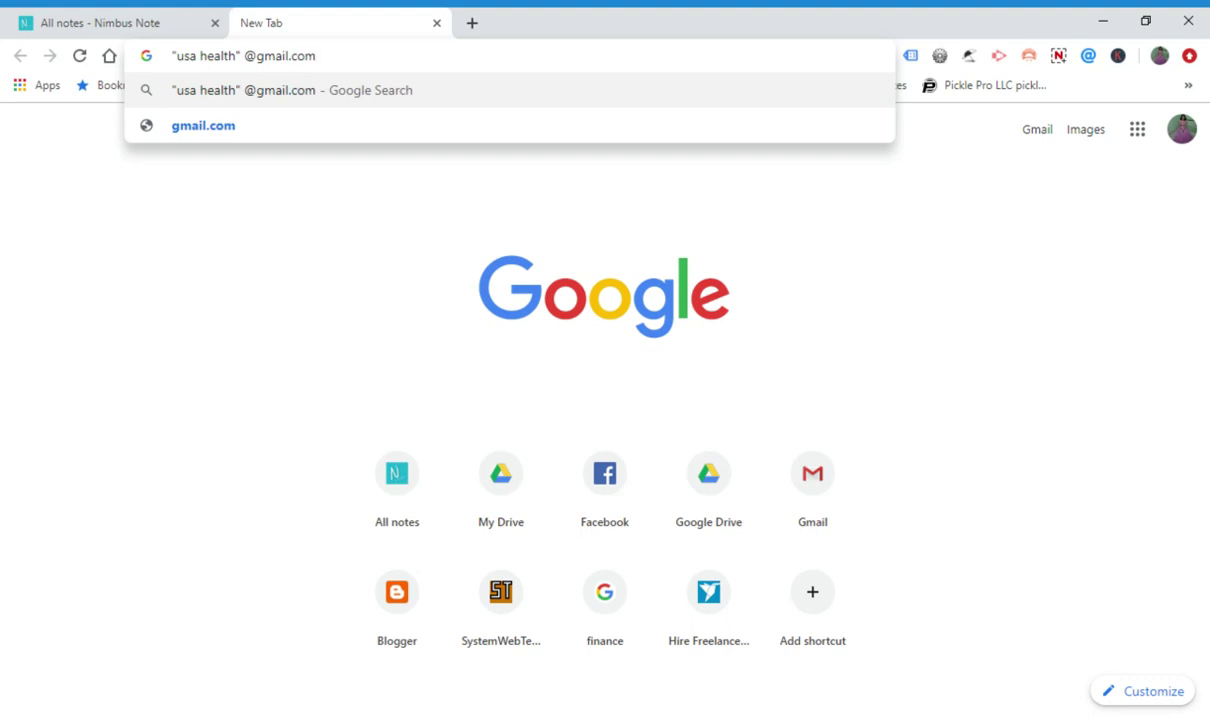
key(ctrl+a)
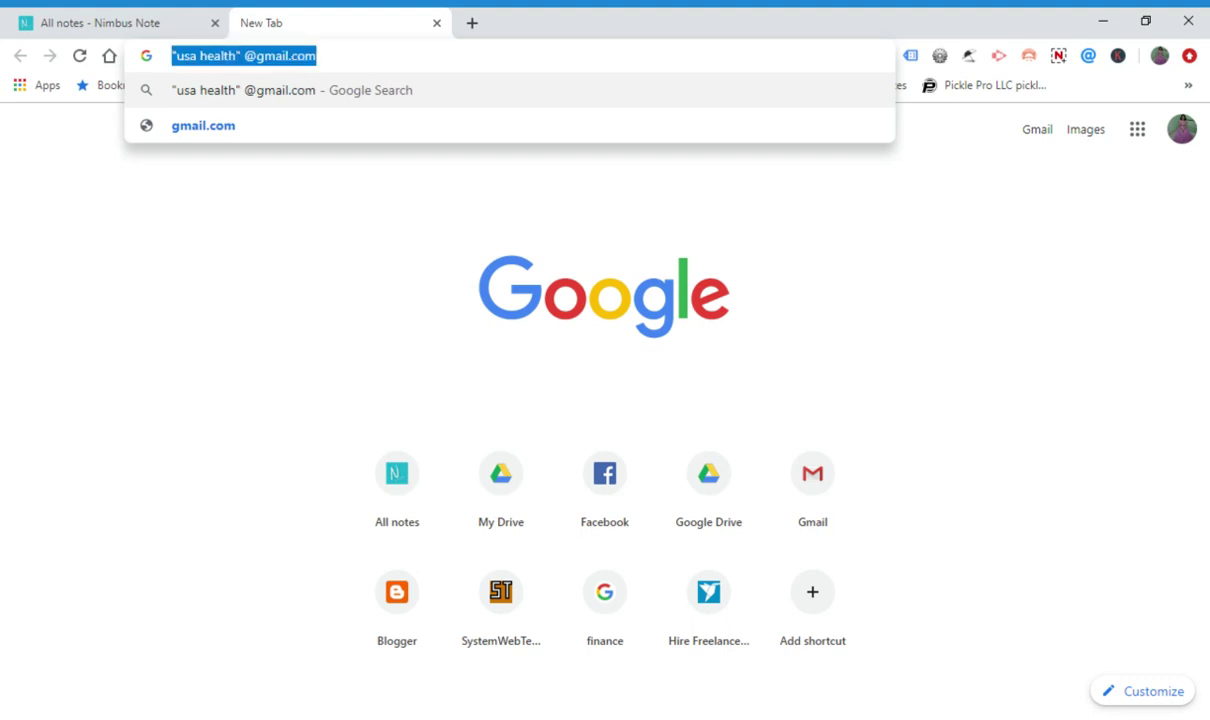
key(Return)
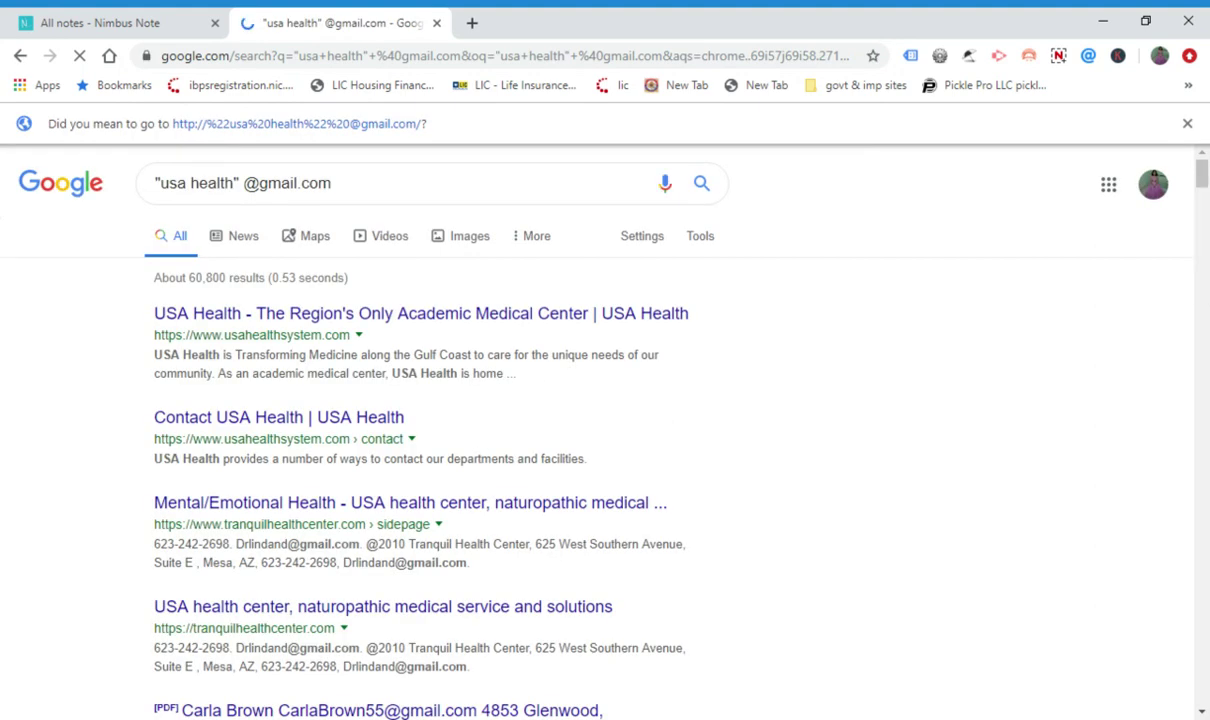
click(1187, 123)
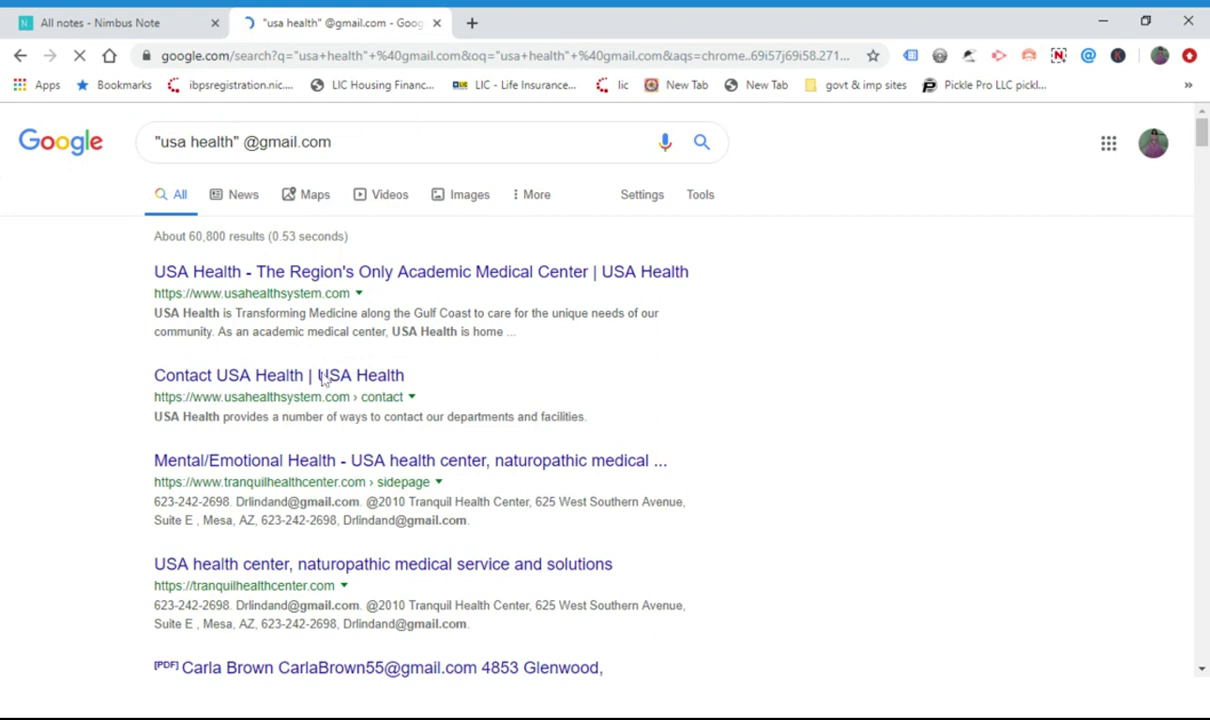
- Open the Google search settings and set the results per page to 100
click(643, 200)
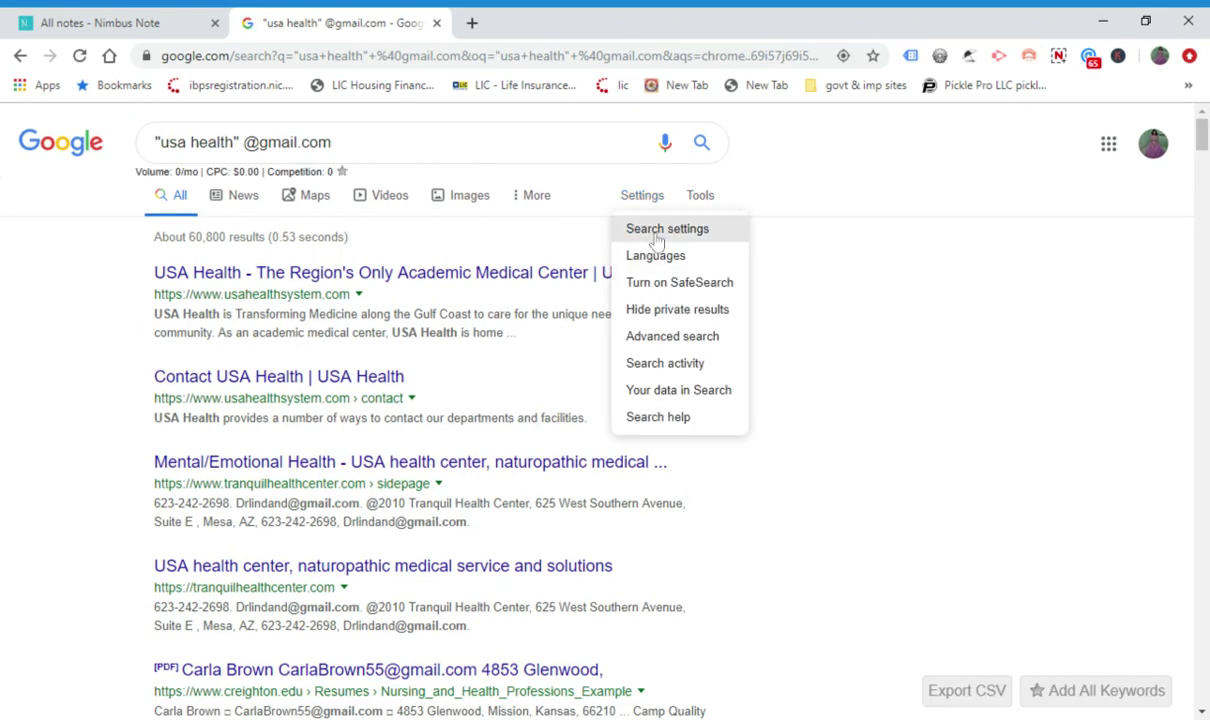
click(654, 236)
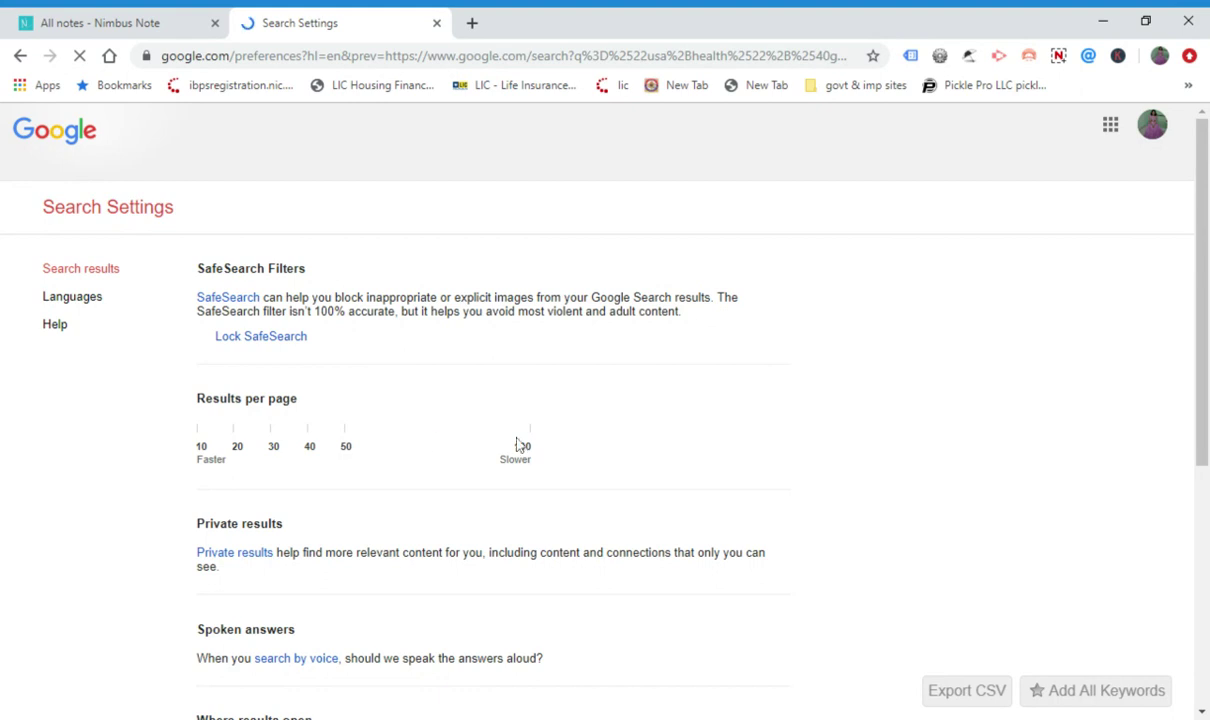
scroll(575, 446, down, 3)
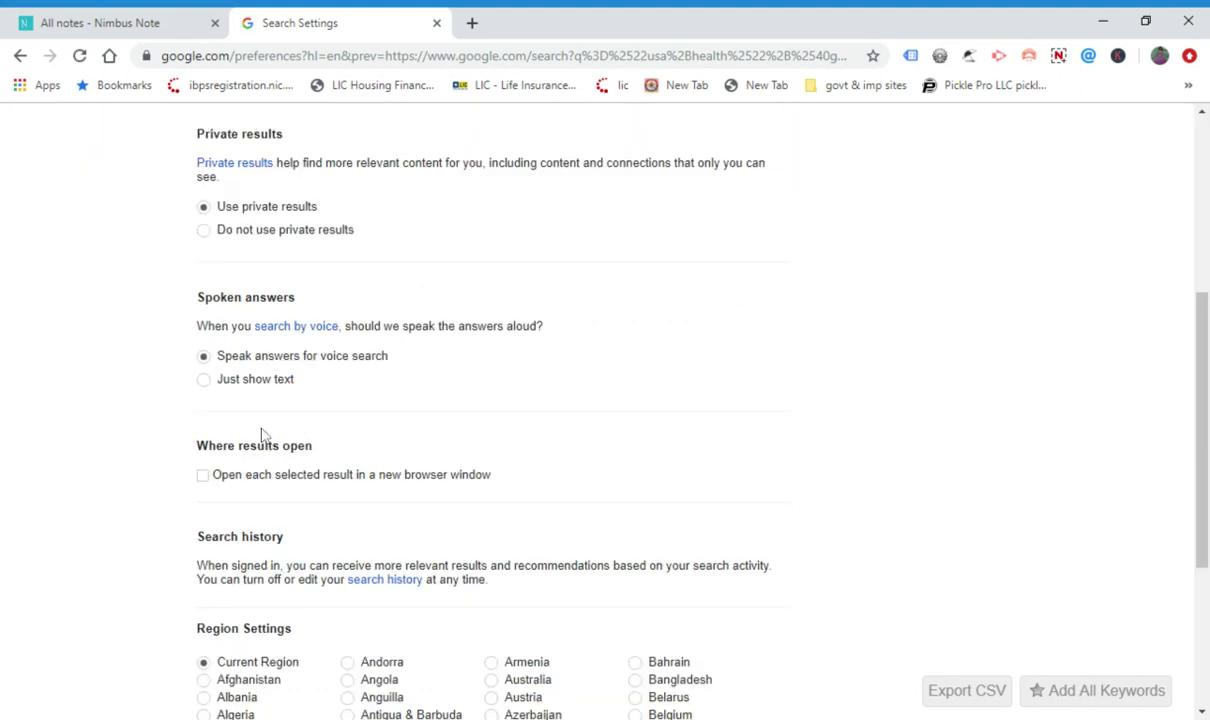
scroll(658, 330, down, 3)
scroll(658, 330, up, 6)
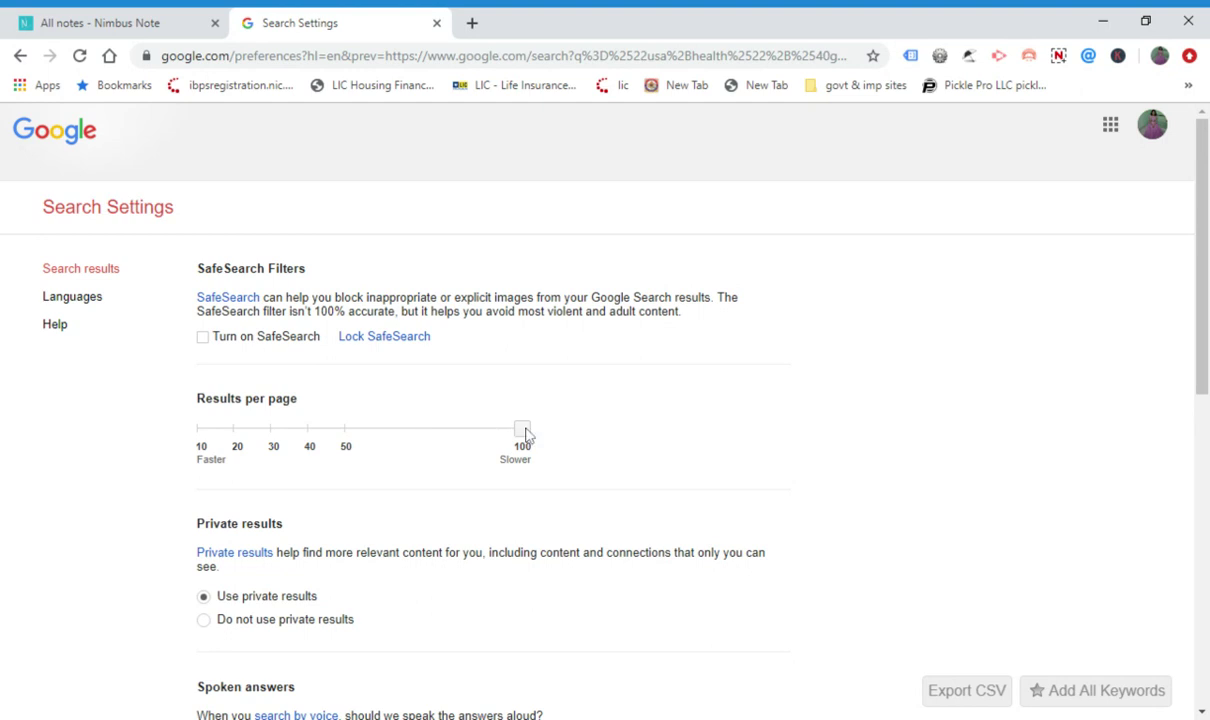
drag(523, 432, 196, 423)
drag(203, 437, 440, 477)
- Expand the full list of regions in the search settings and select United States
scroll(680, 480, down, 5)
scroll(716, 472, down, 3)
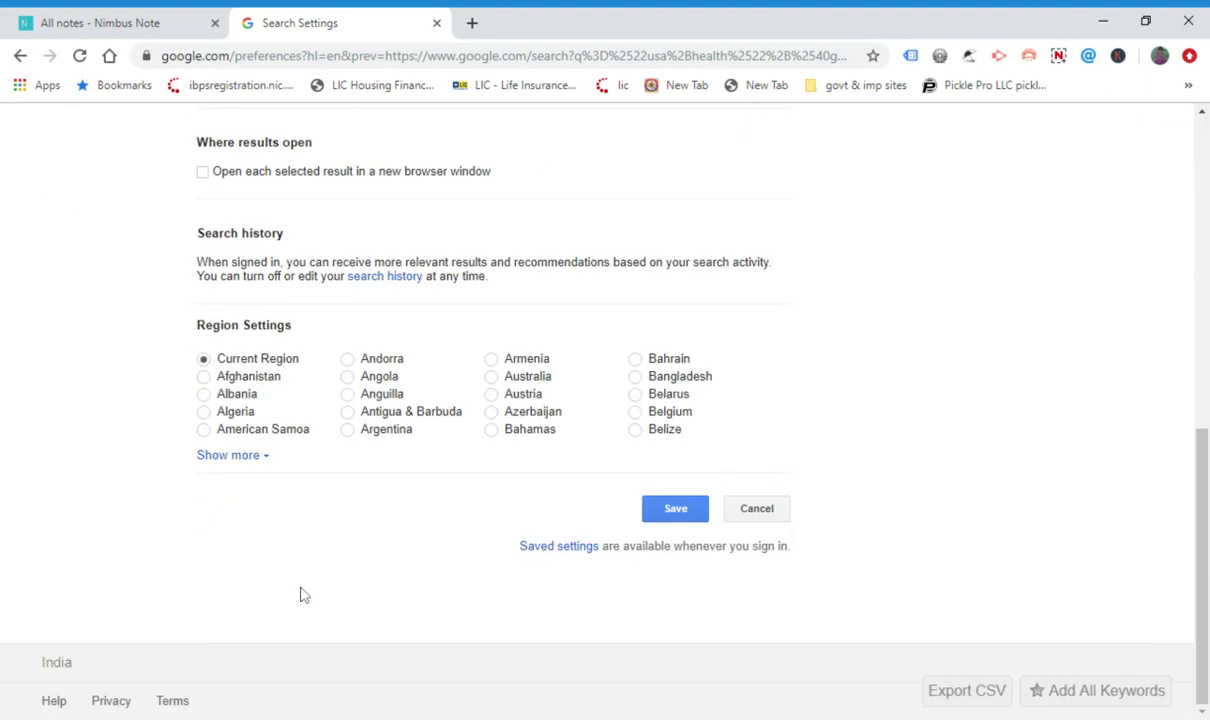
click(216, 458)
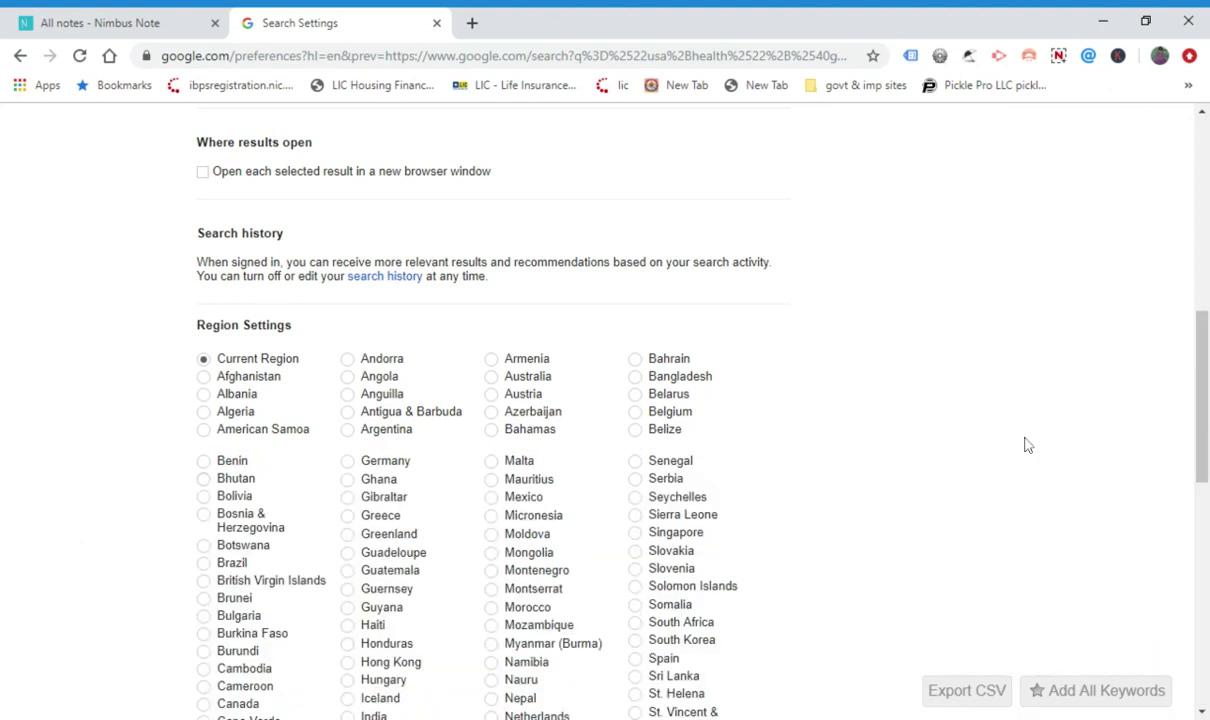
scroll(945, 499, down, 1)
scroll(930, 512, down, 4)
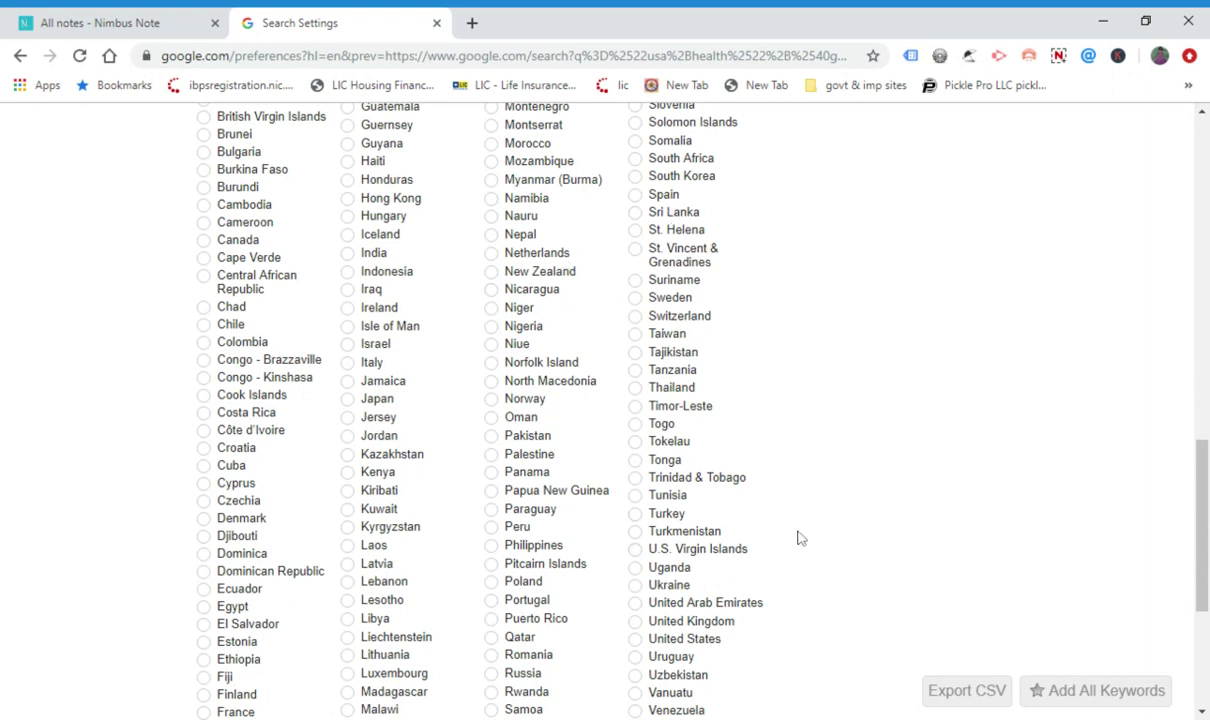
scroll(820, 515, down, 1)
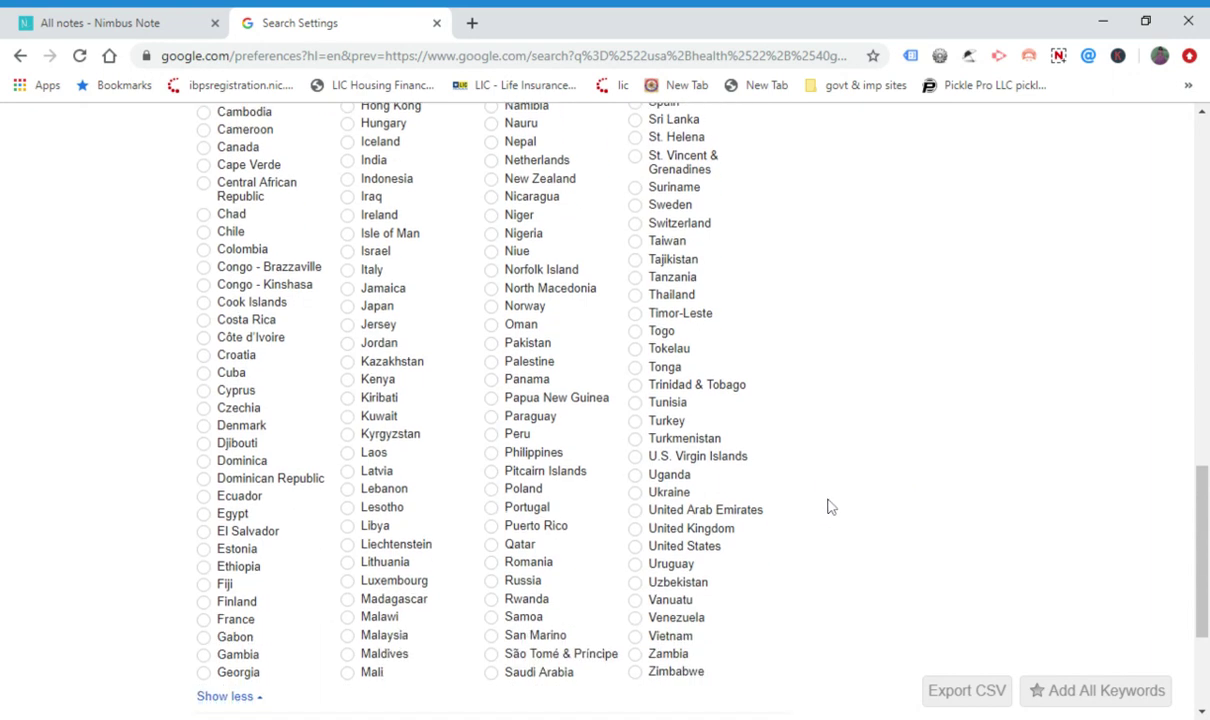
scroll(828, 507, down, 1)
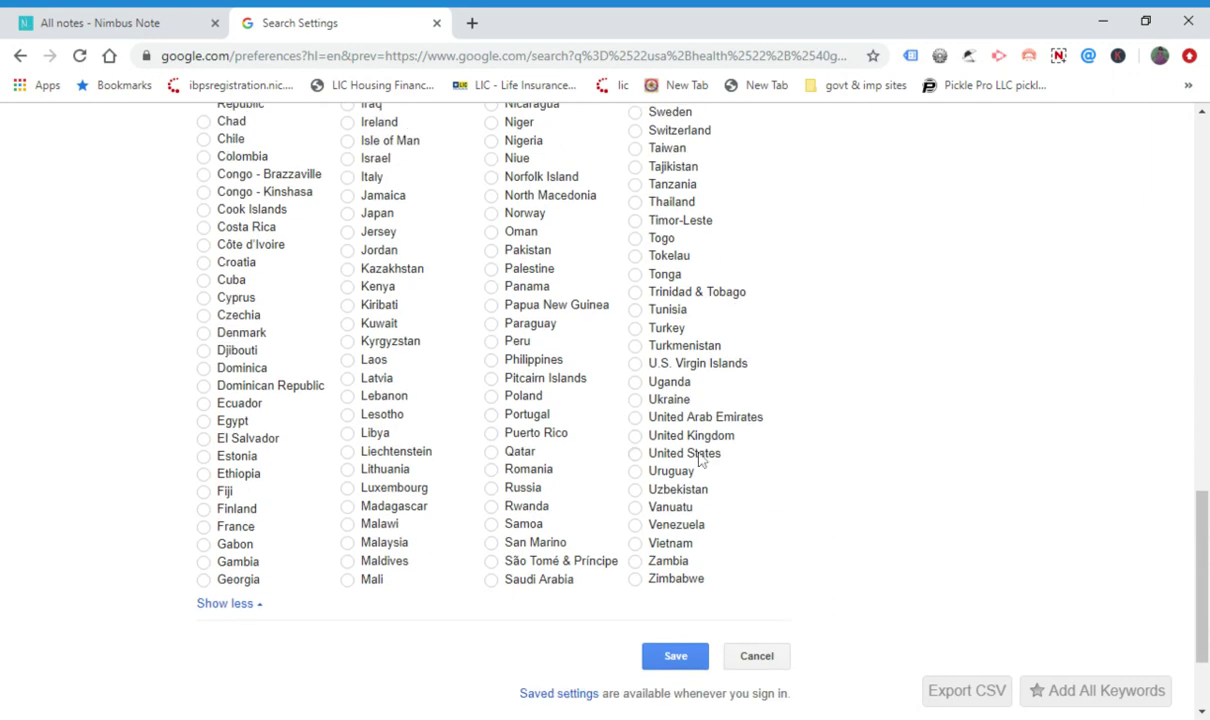
click(635, 455)
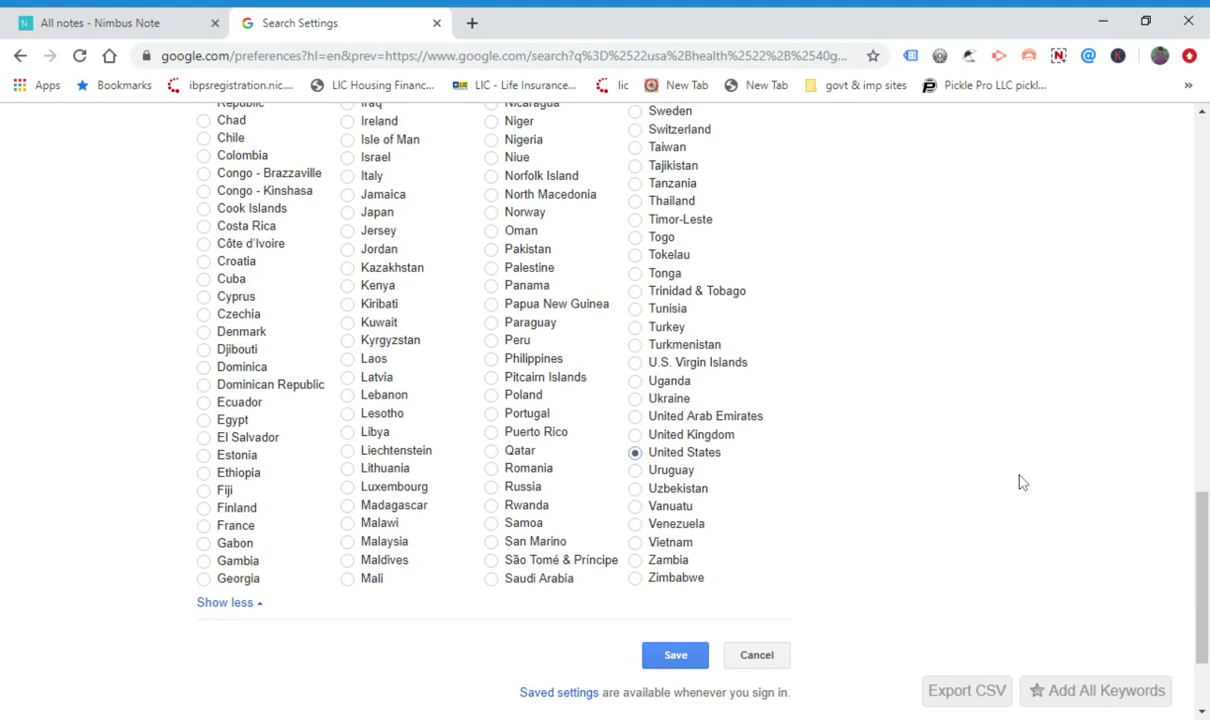
- Try United Kingdom, United States, India, Nepal, Sri Lanka and Australia in turn as the search region
scroll(1018, 483, down, 2)
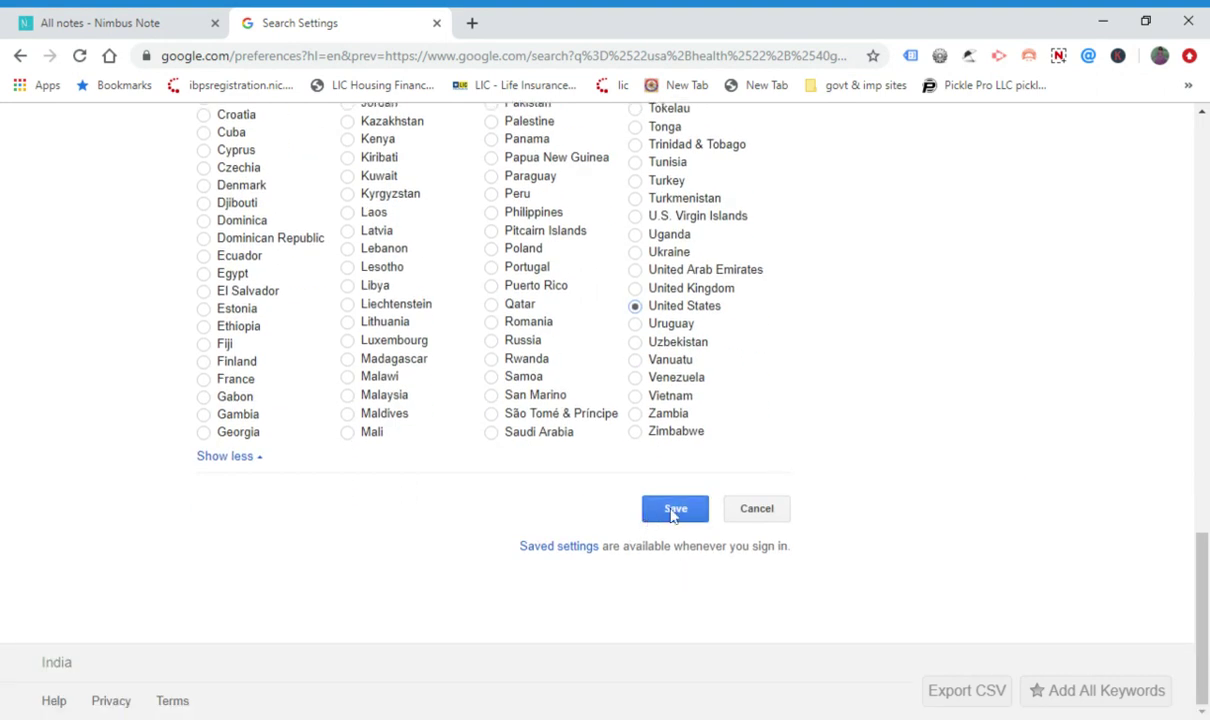
click(636, 288)
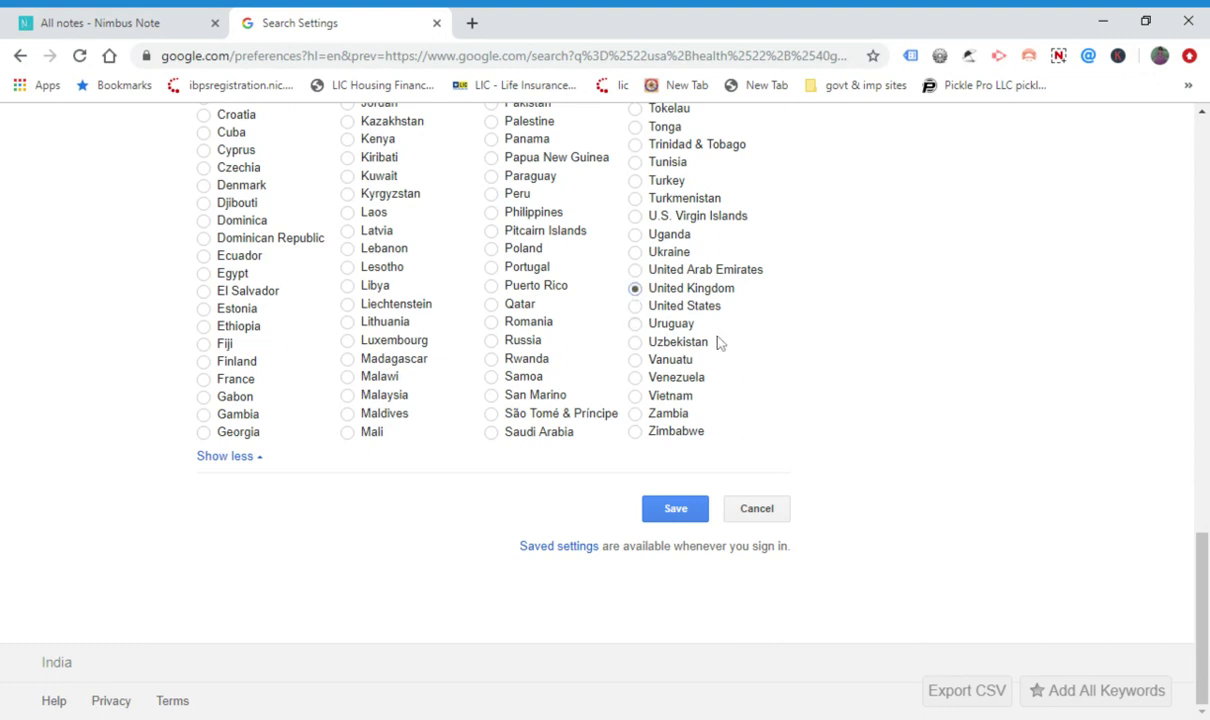
click(636, 306)
scroll(512, 455, up, 3)
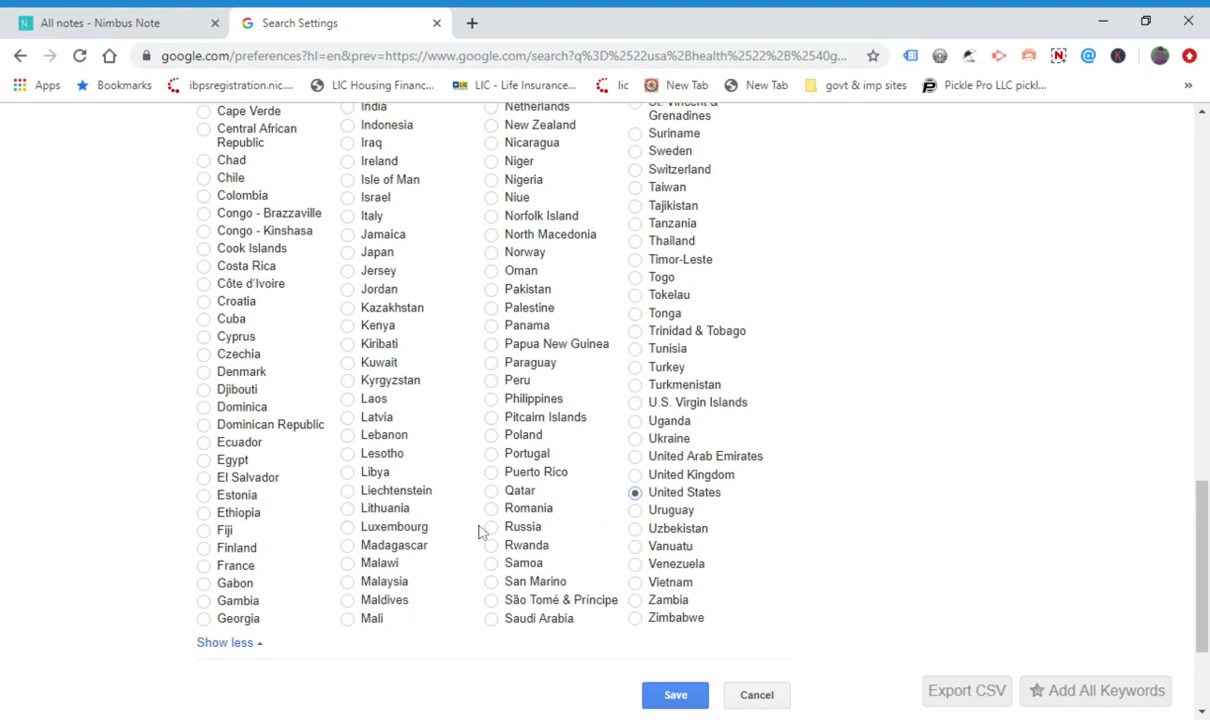
scroll(430, 450, up, 1)
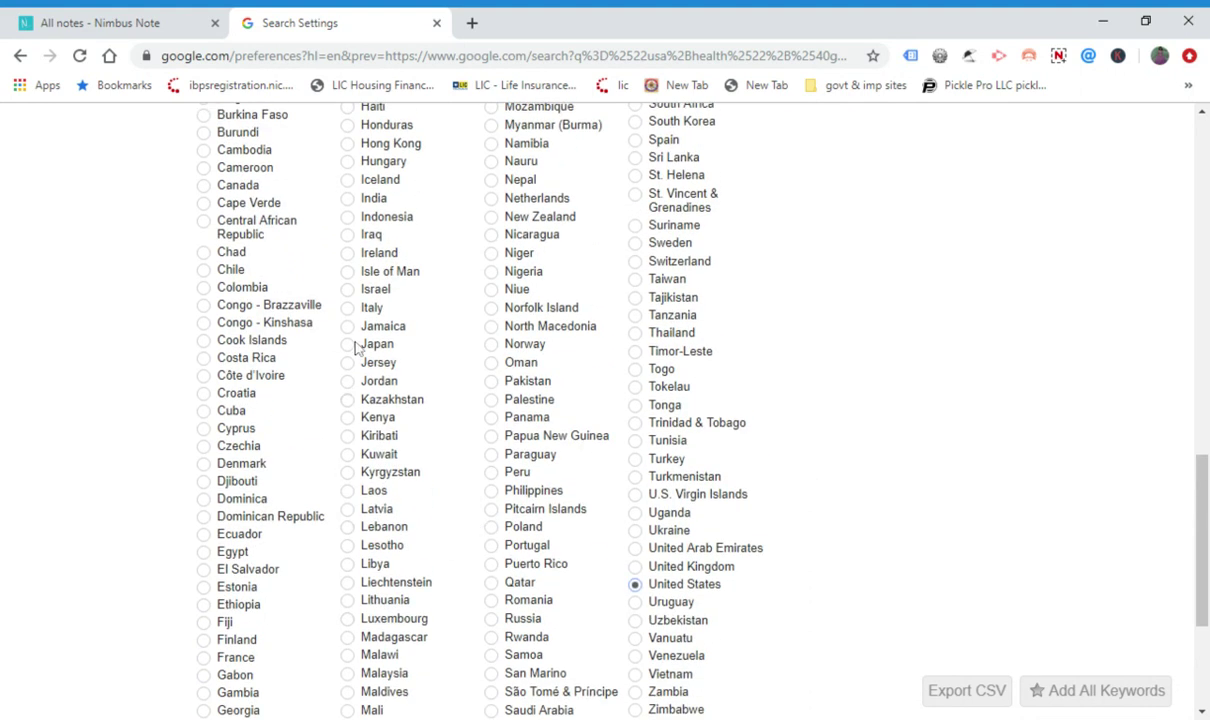
click(347, 198)
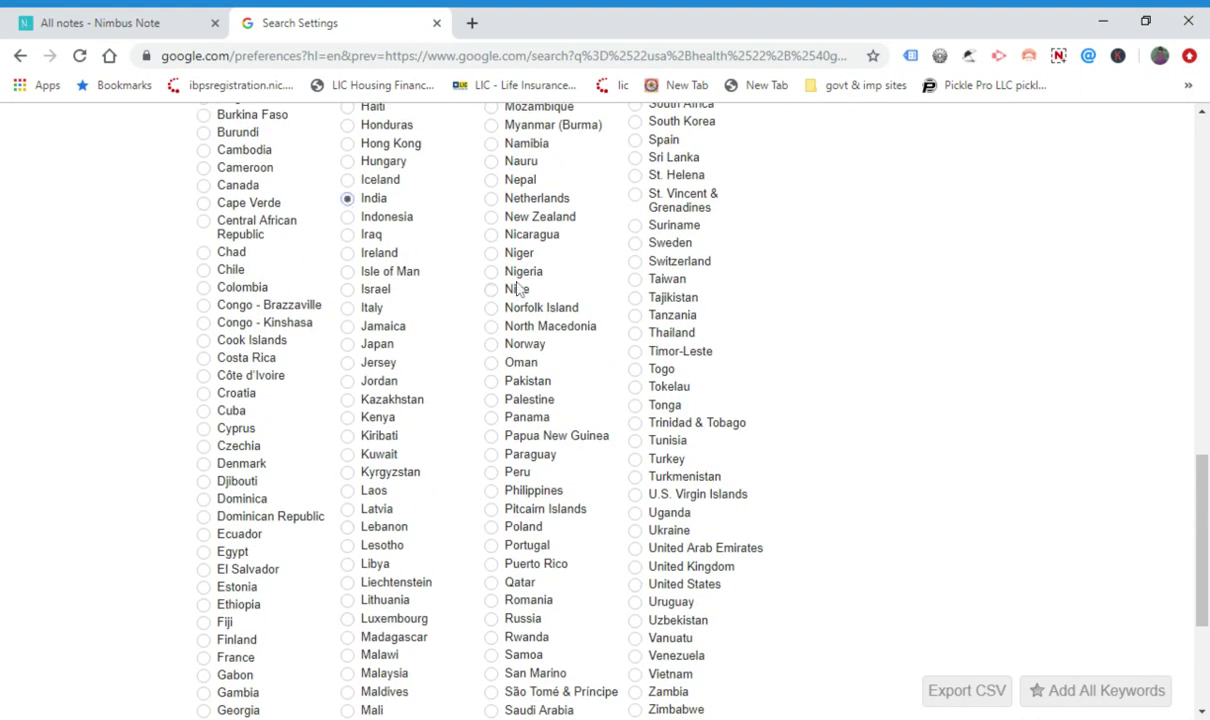
click(490, 180)
click(636, 157)
scroll(891, 370, up, 6)
scroll(780, 396, up, 1)
scroll(531, 280, down, 3)
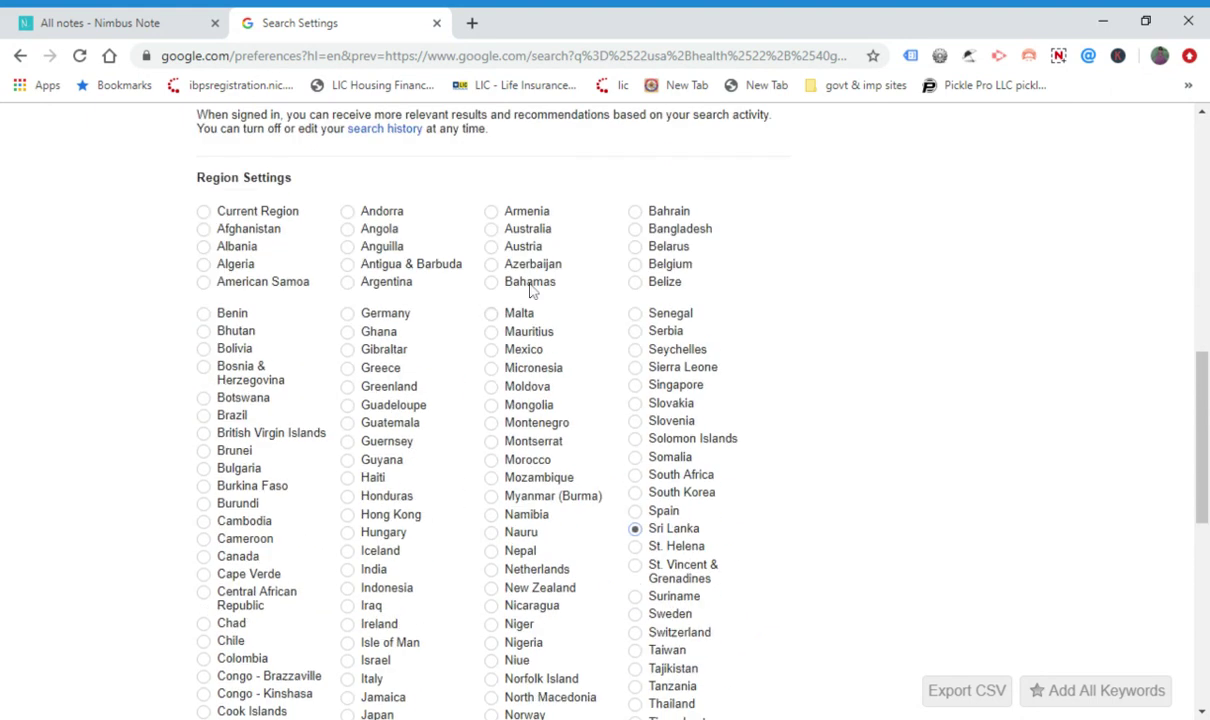
click(489, 232)
- Set the search region to United States, save the preferences and complete the robot check
scroll(837, 454, down, 3)
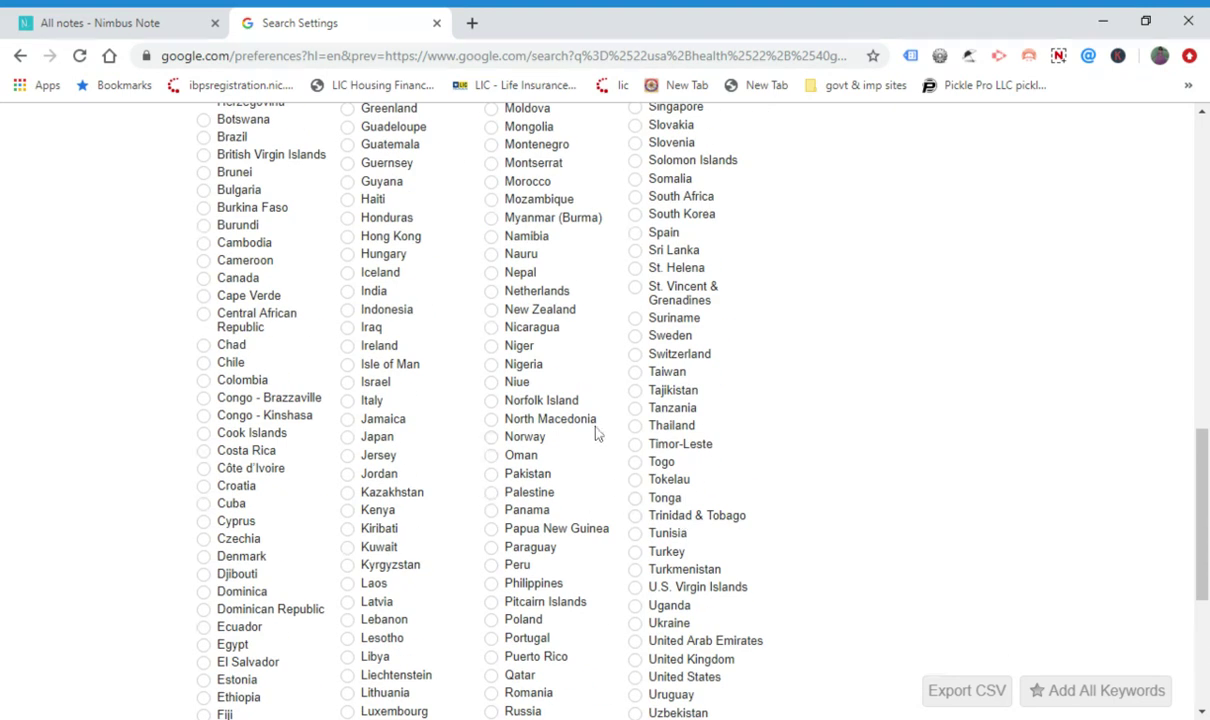
scroll(770, 480, down, 4)
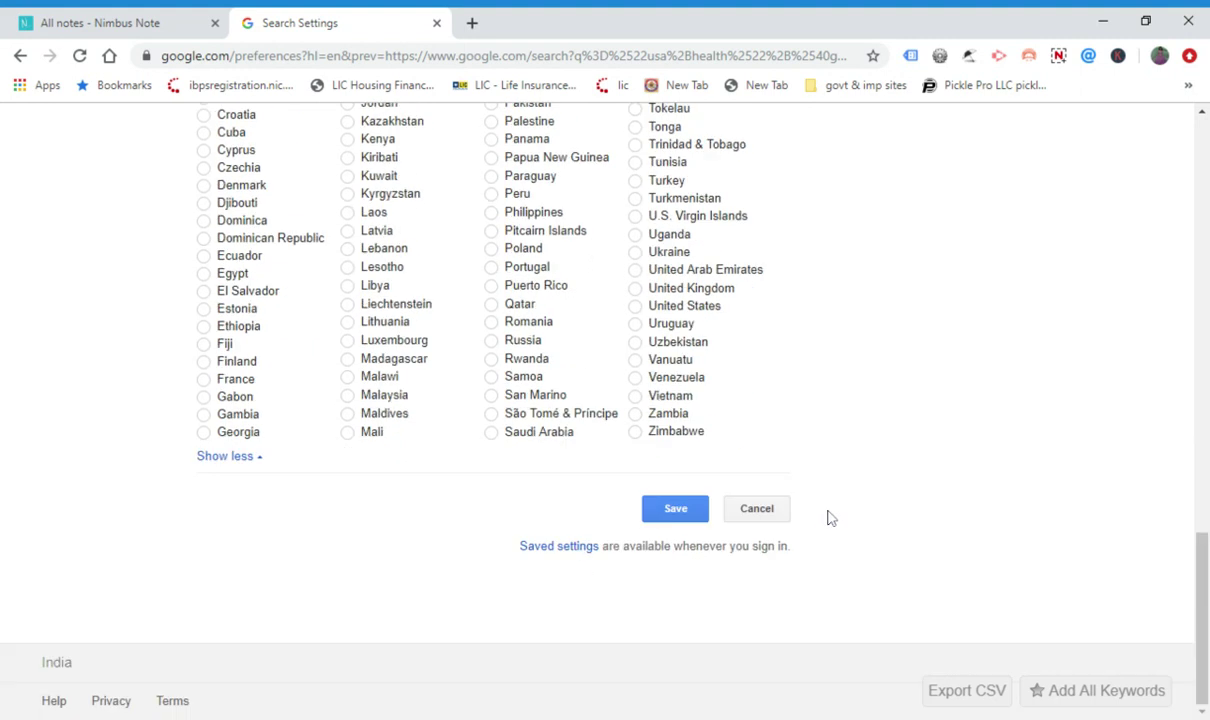
click(635, 306)
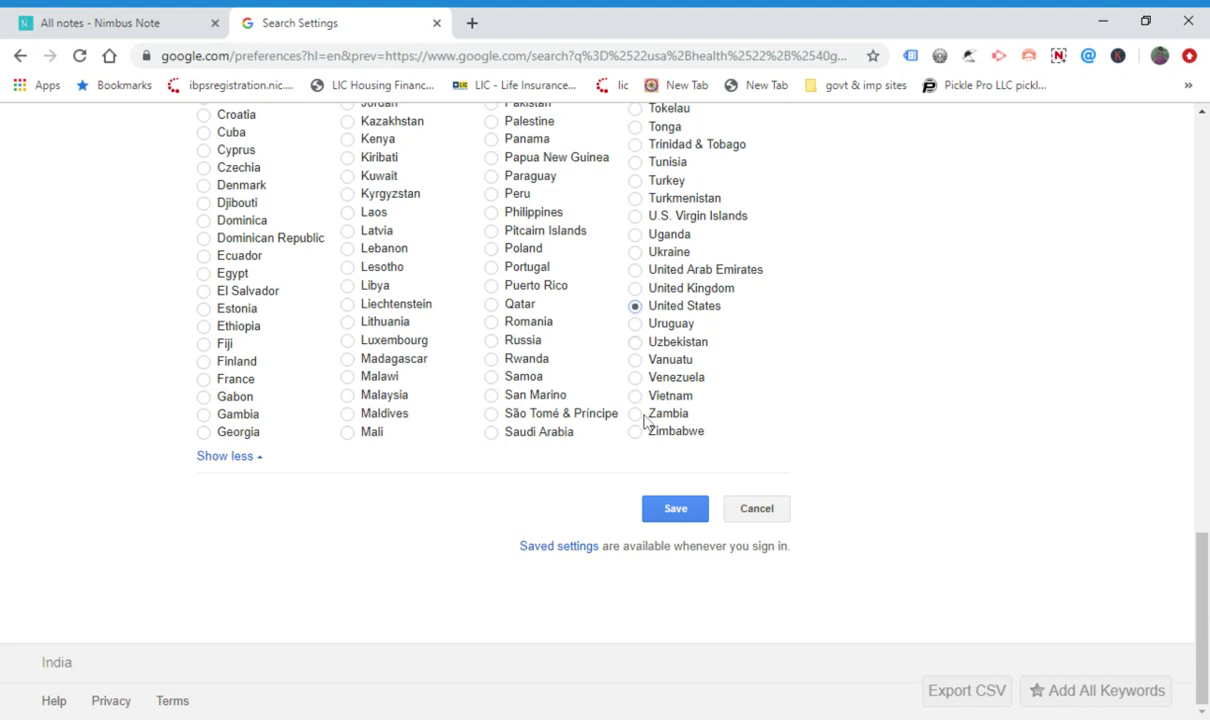
click(674, 509)
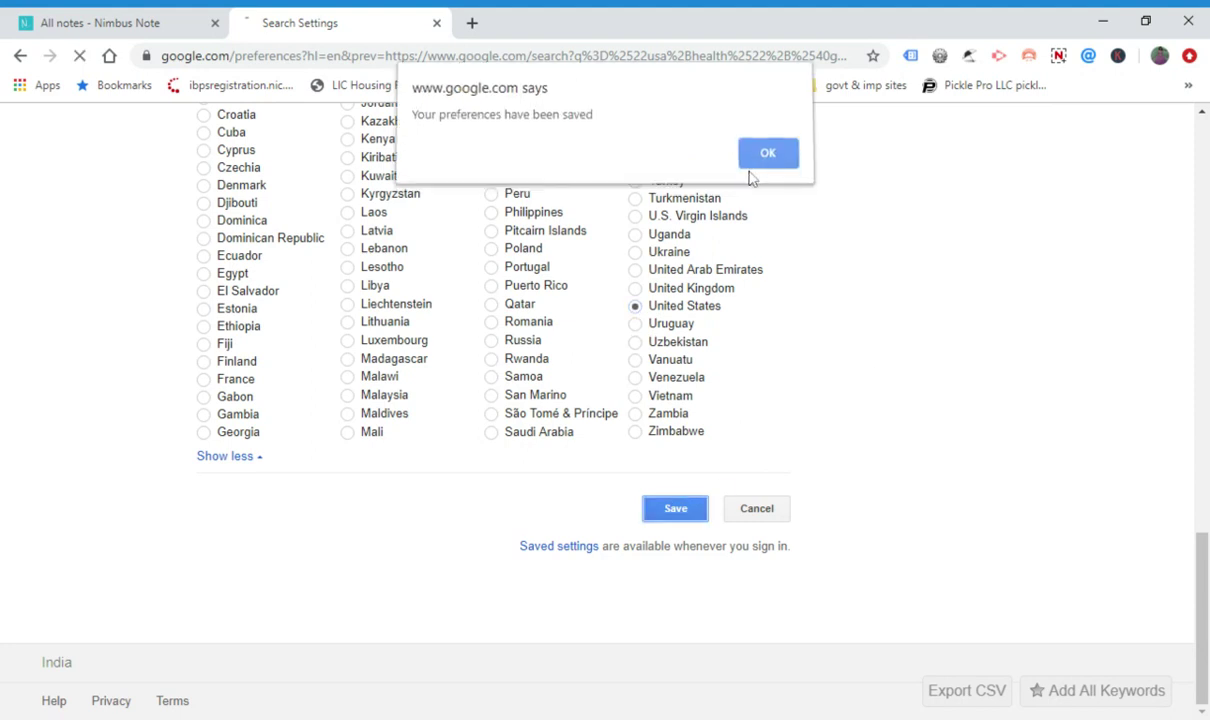
click(766, 154)
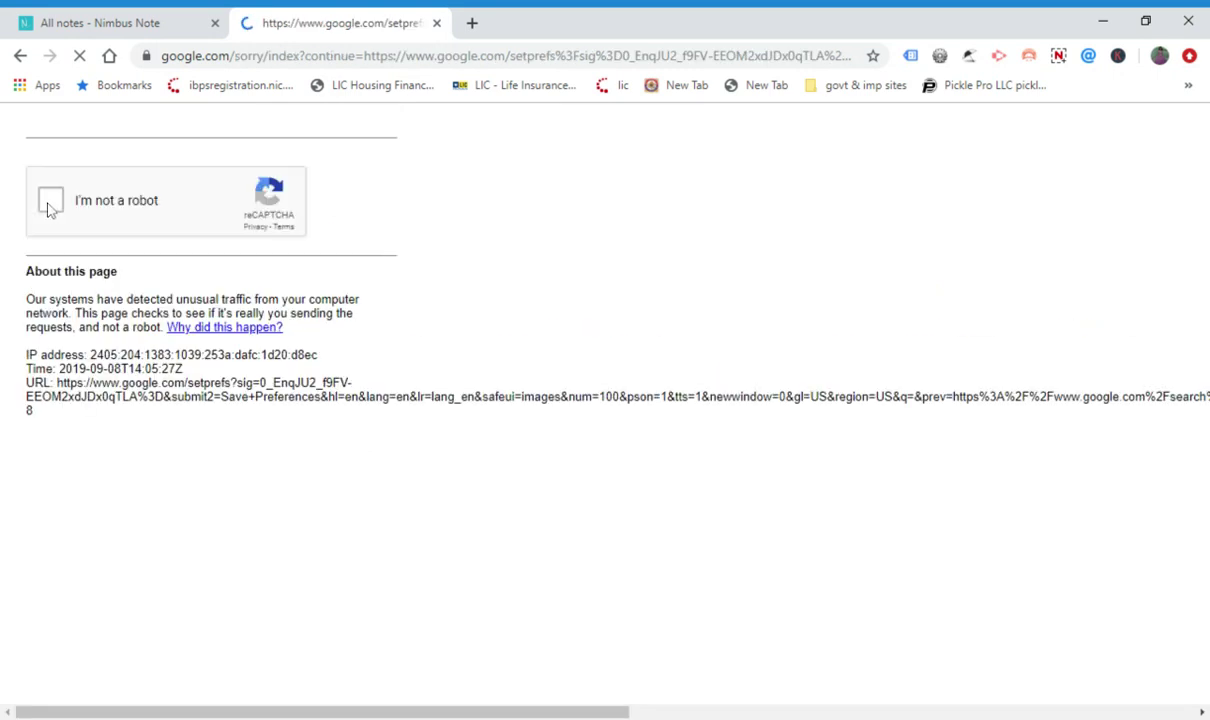
click(49, 204)
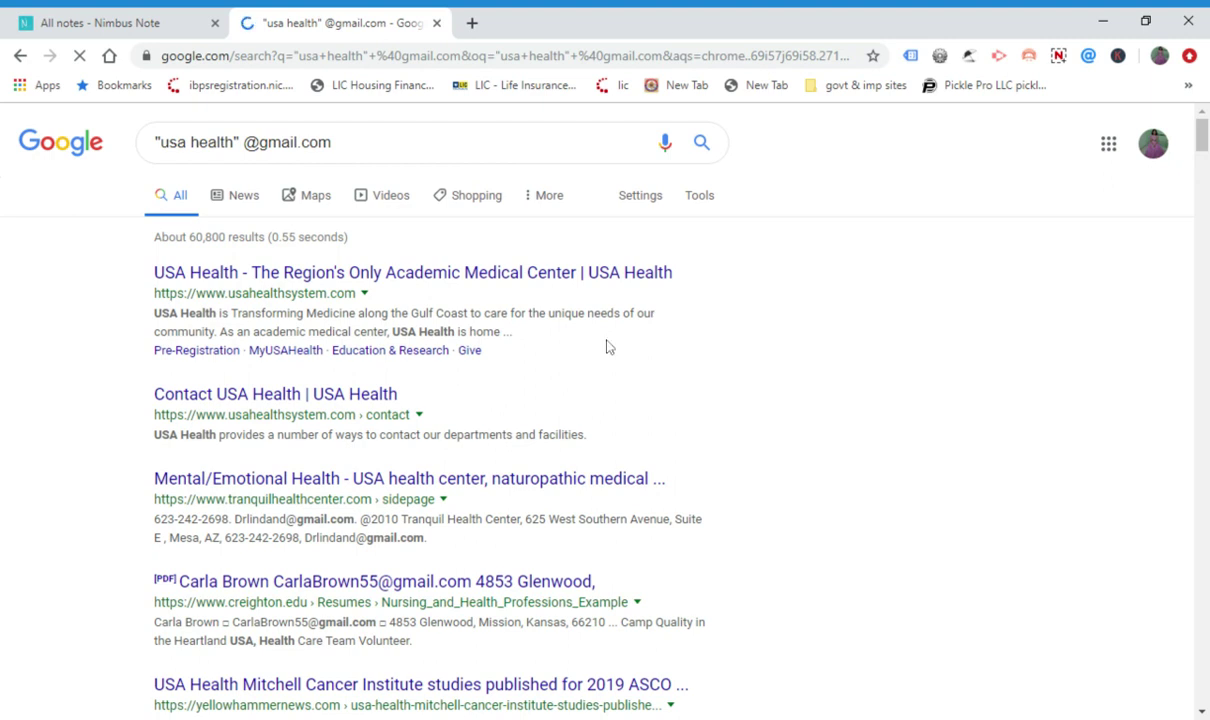
scroll(606, 346, down, 5)
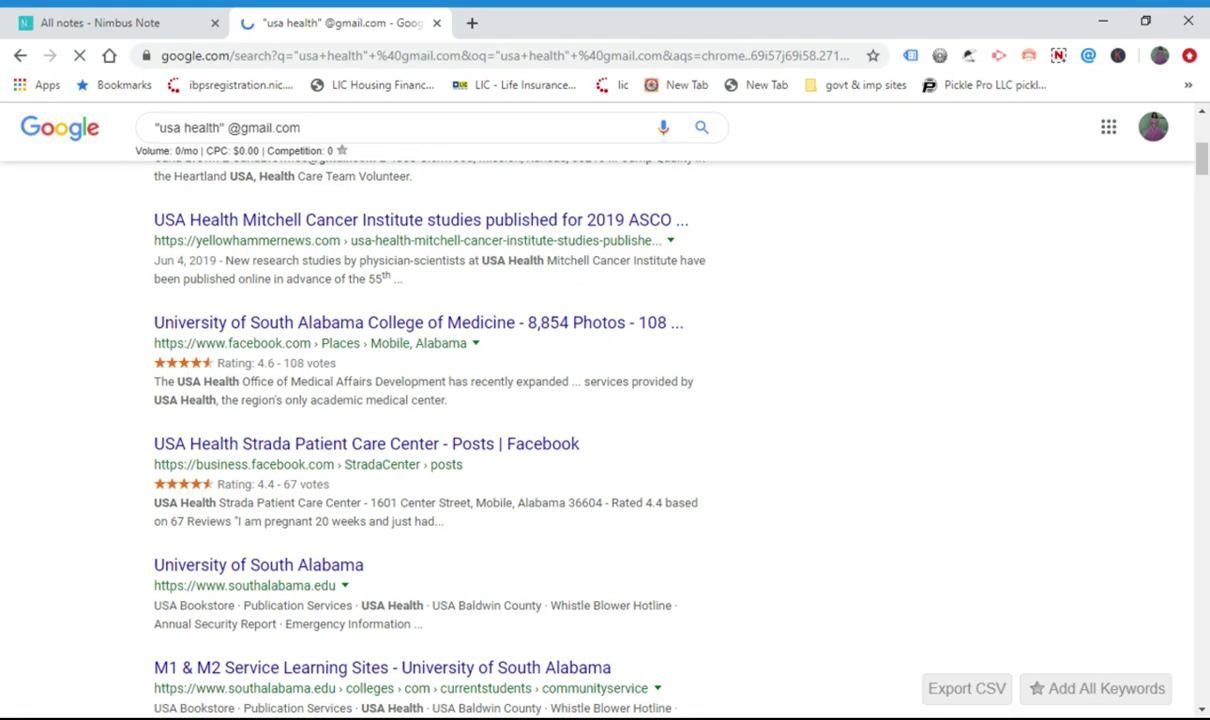
scroll(606, 346, down, 4)
scroll(606, 346, up, 9)
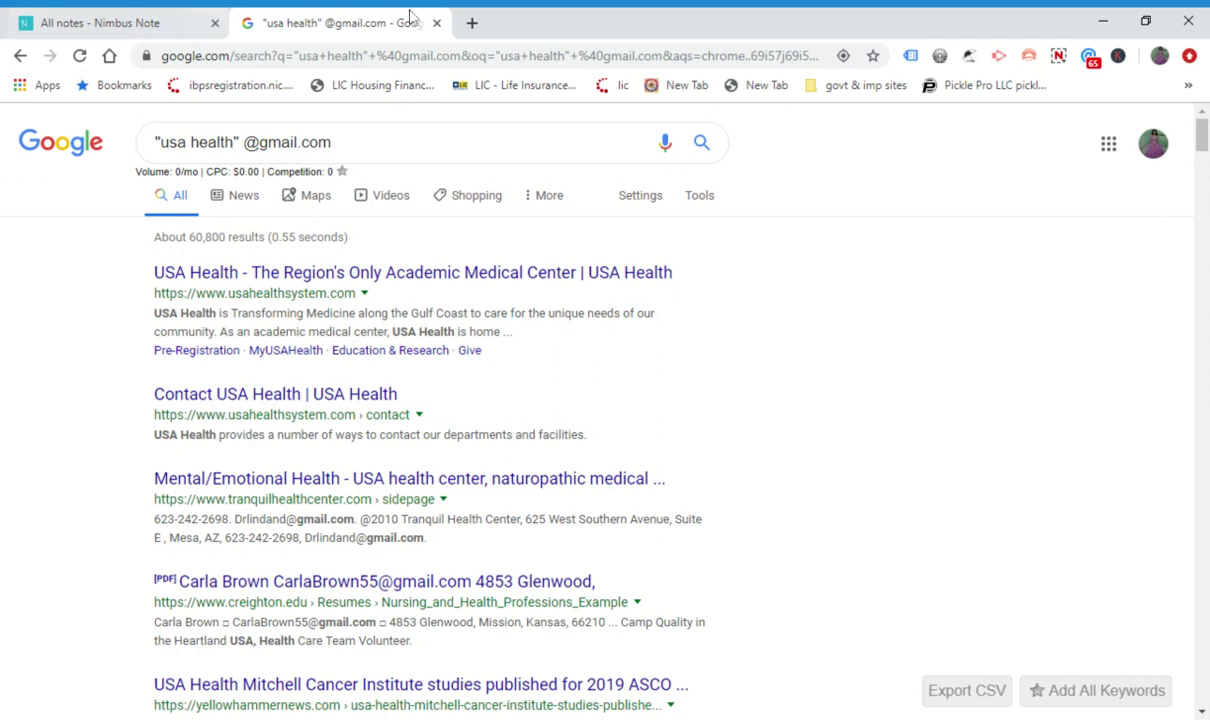
- Search Google for "email extract lite" in a new tab and open the Lite1.4 Email Extractor site, closing the search results
click(470, 25)
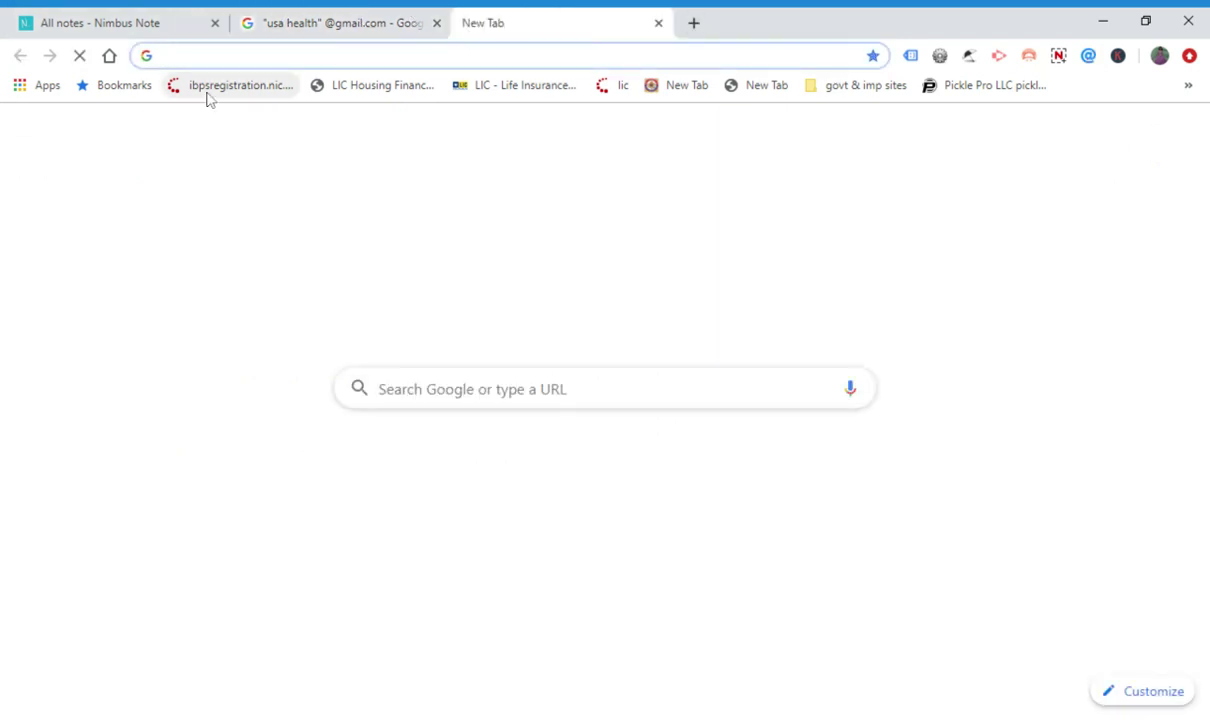
text(e)
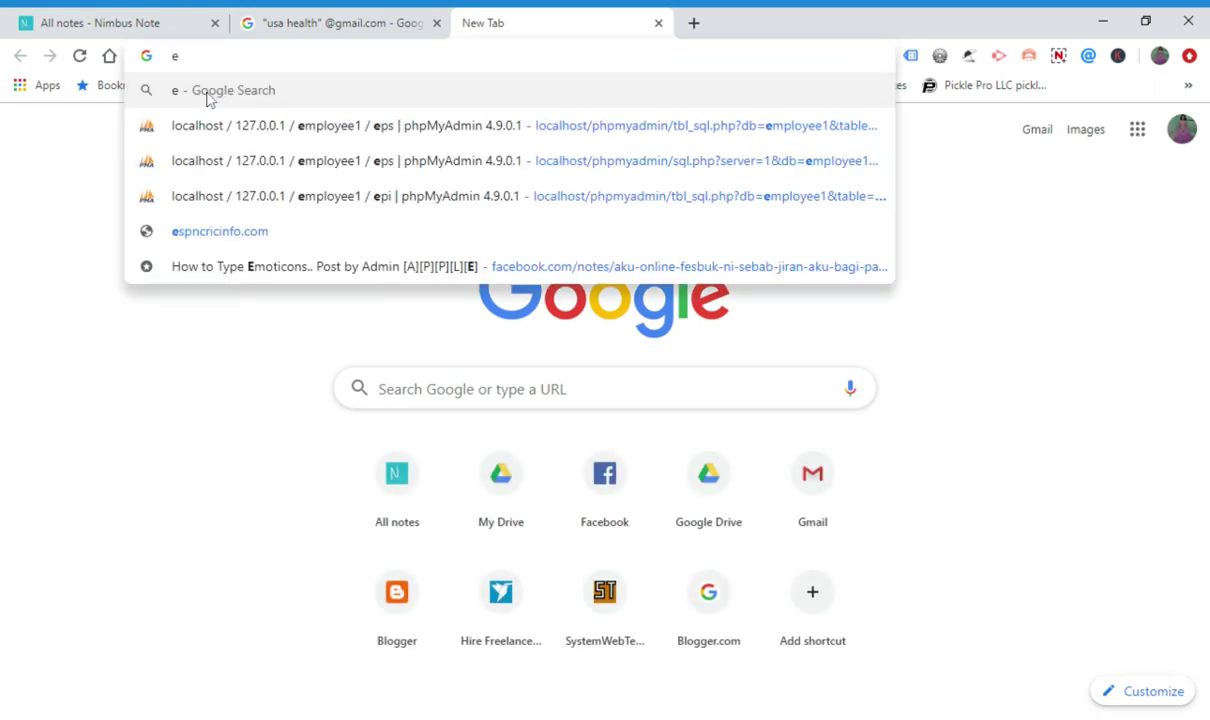
text(mail)
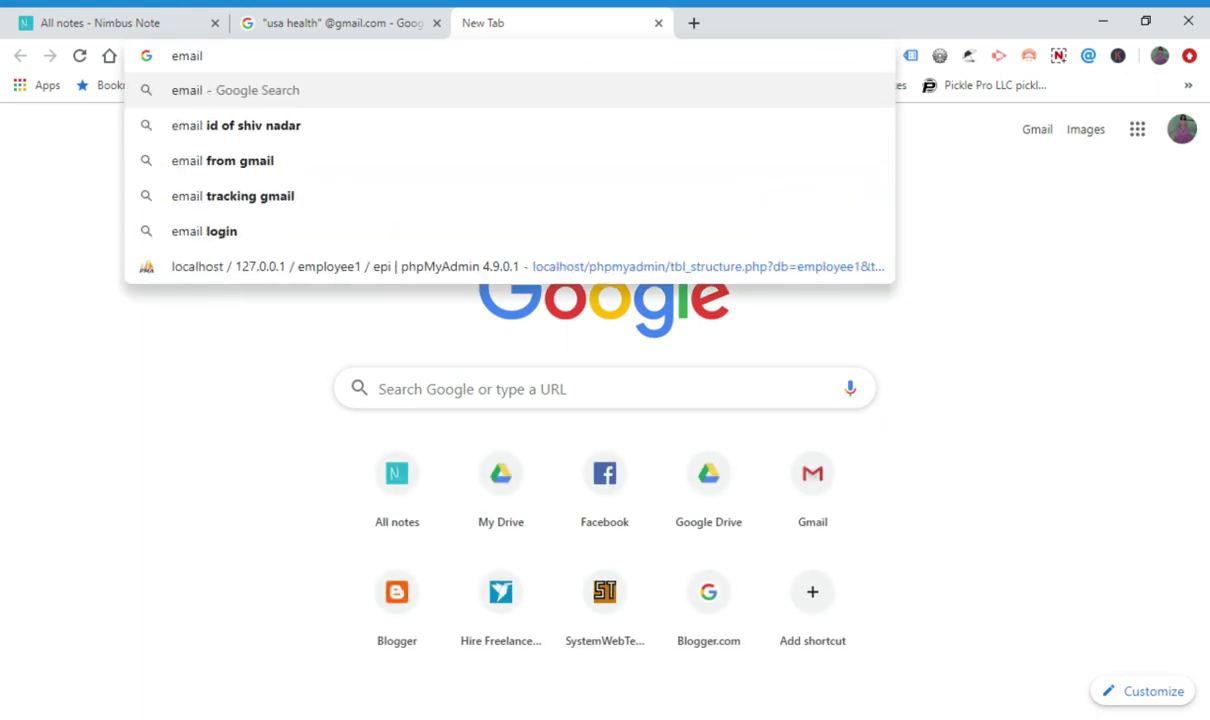
text(xt)
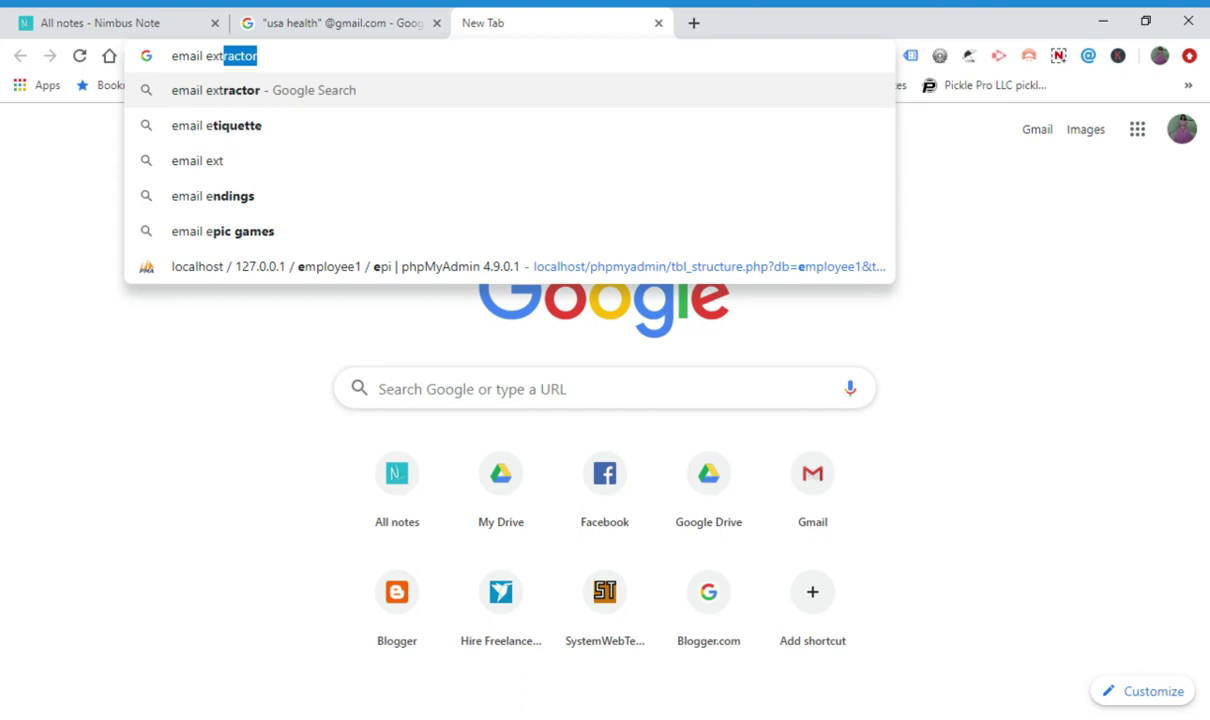
text(ract lite)
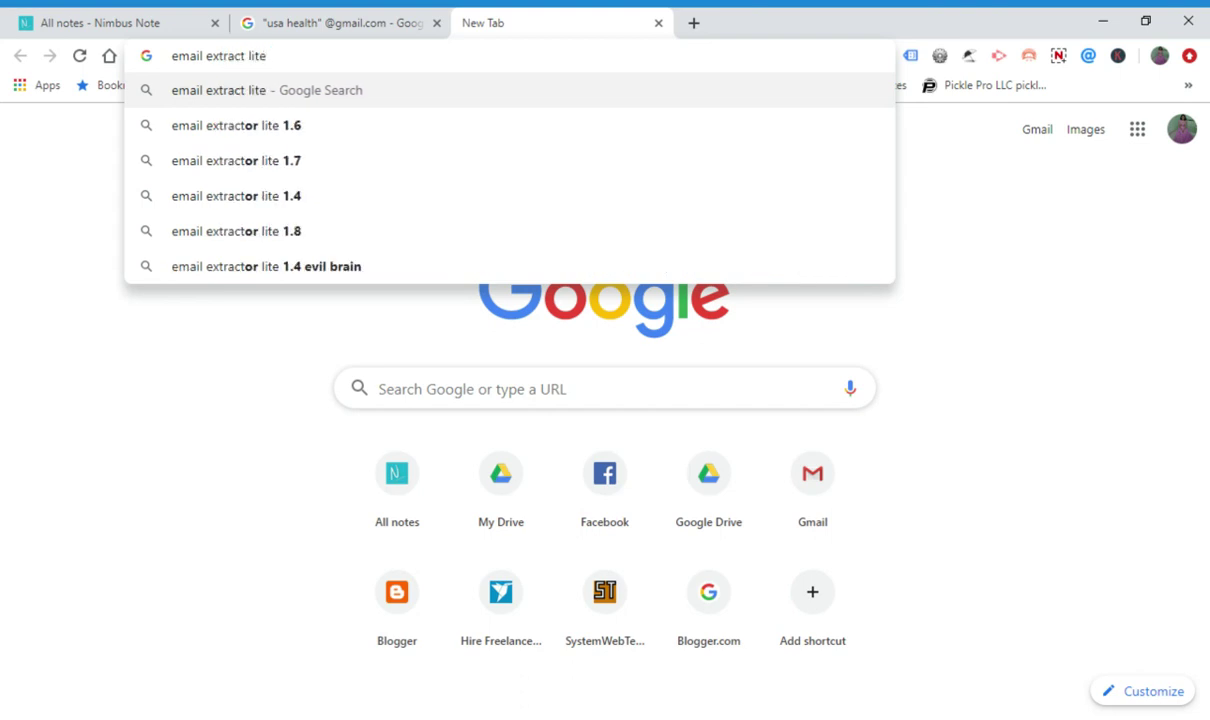
key(Return)
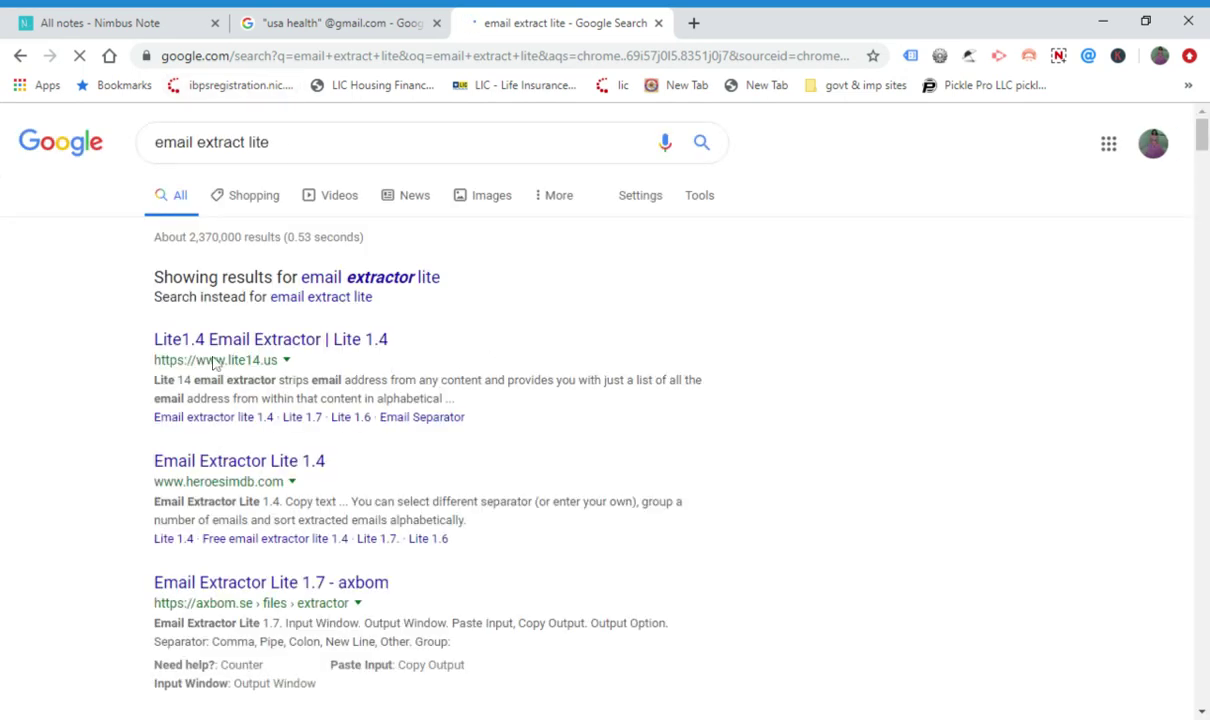
middle_click(258, 346)
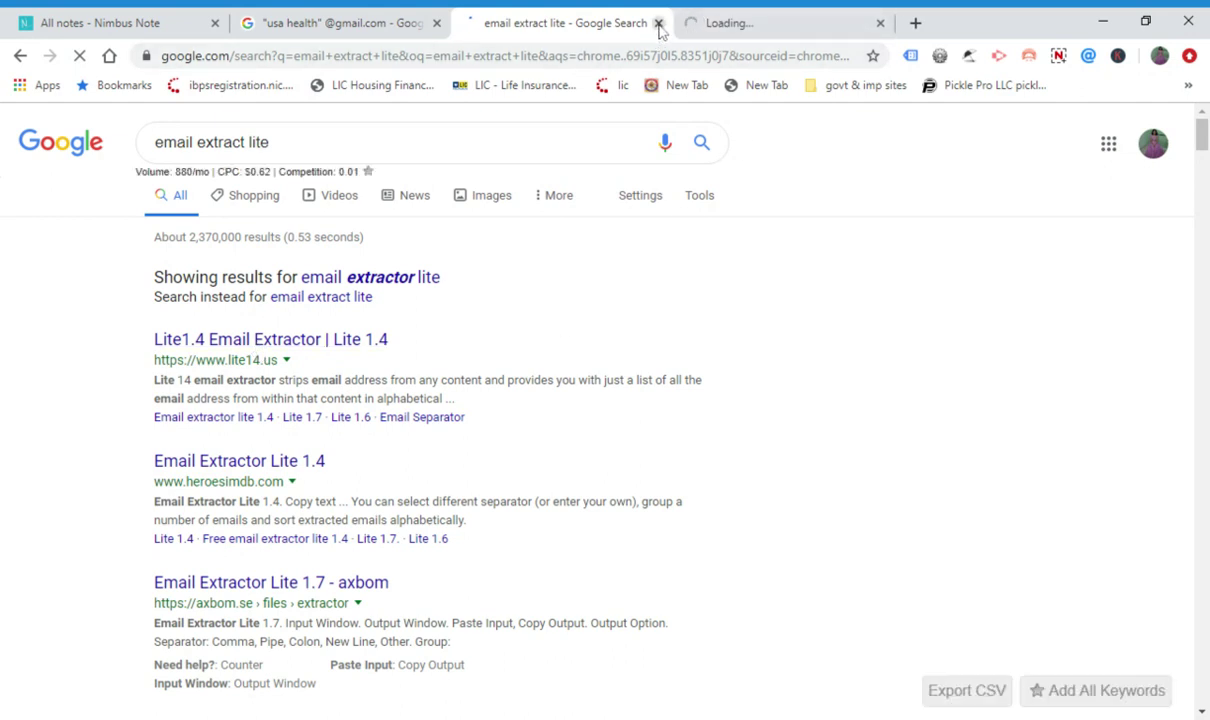
key(ctrl+w)
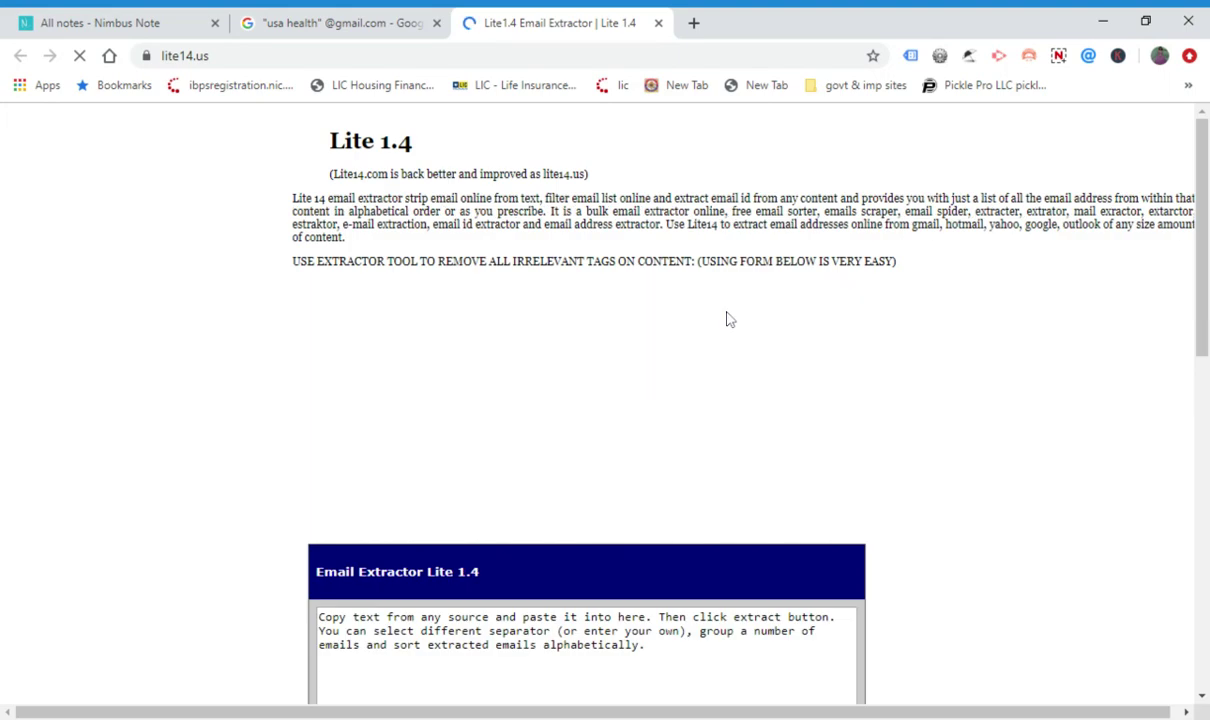
click(314, 26)
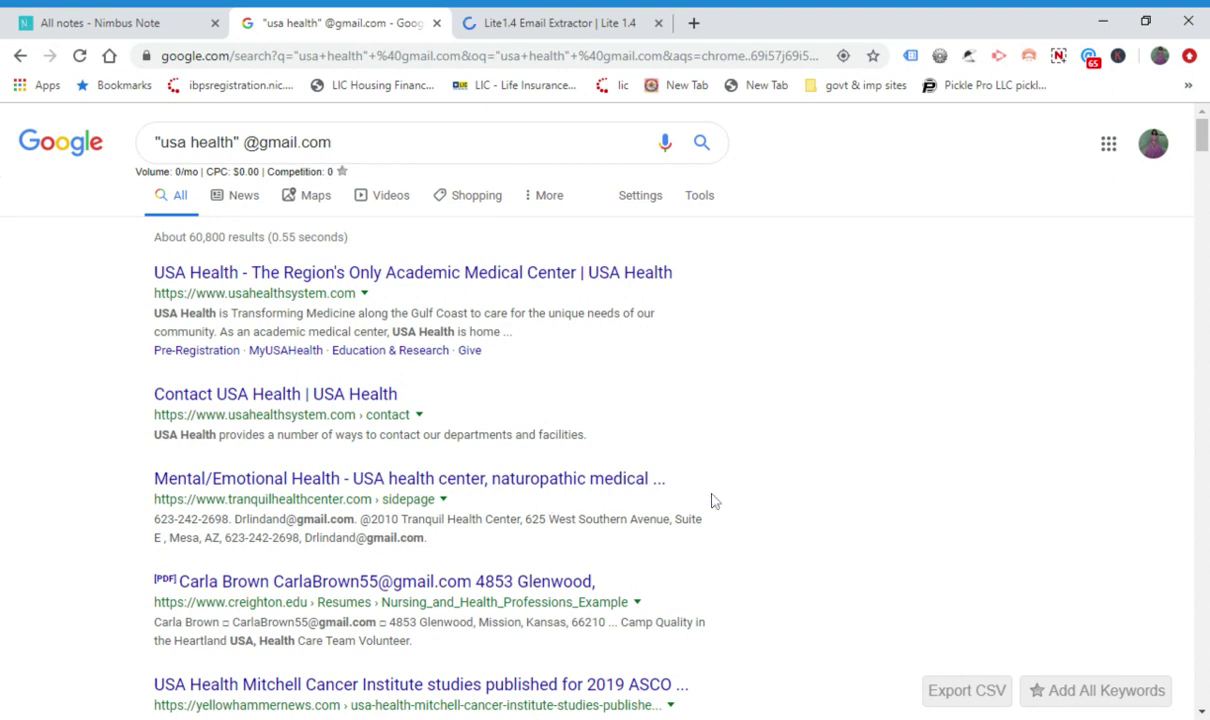
scroll(712, 496, down, 2)
scroll(718, 490, up, 1)
scroll(716, 493, up, 1)
key(ctrl+a)
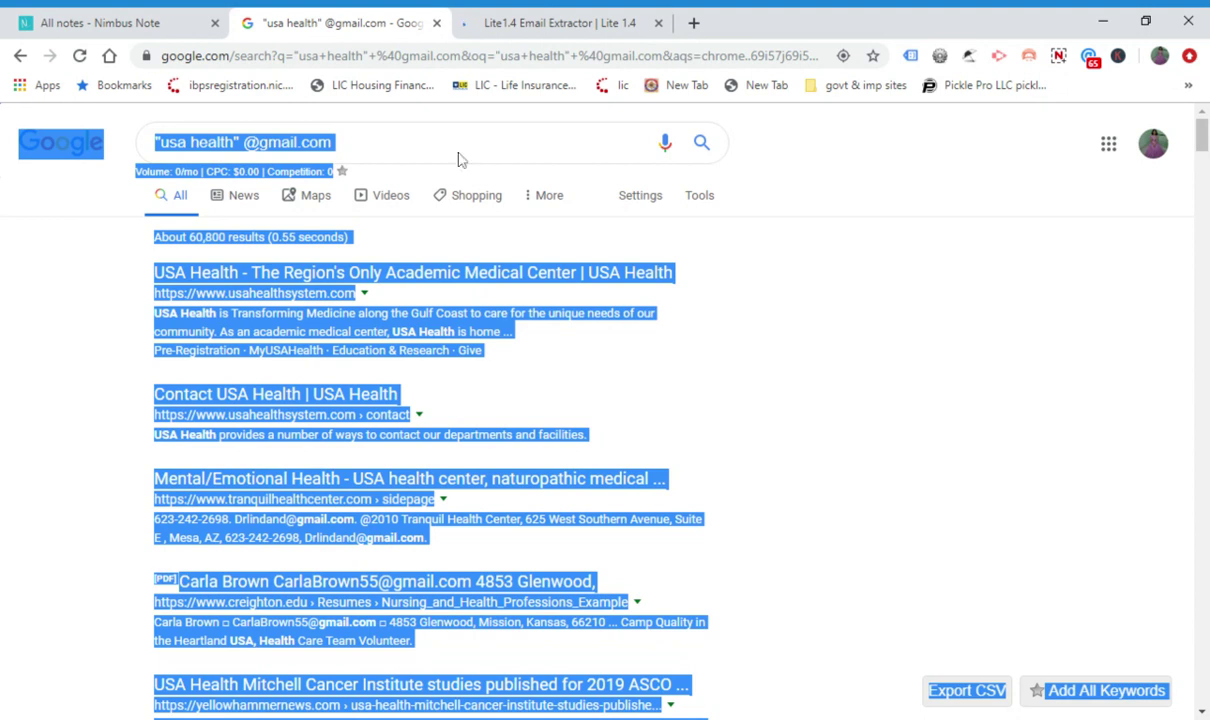
- Paste the copied results text into the Email Extractor Lite 1.4 text box, replacing the placeholder instructions
click(522, 22)
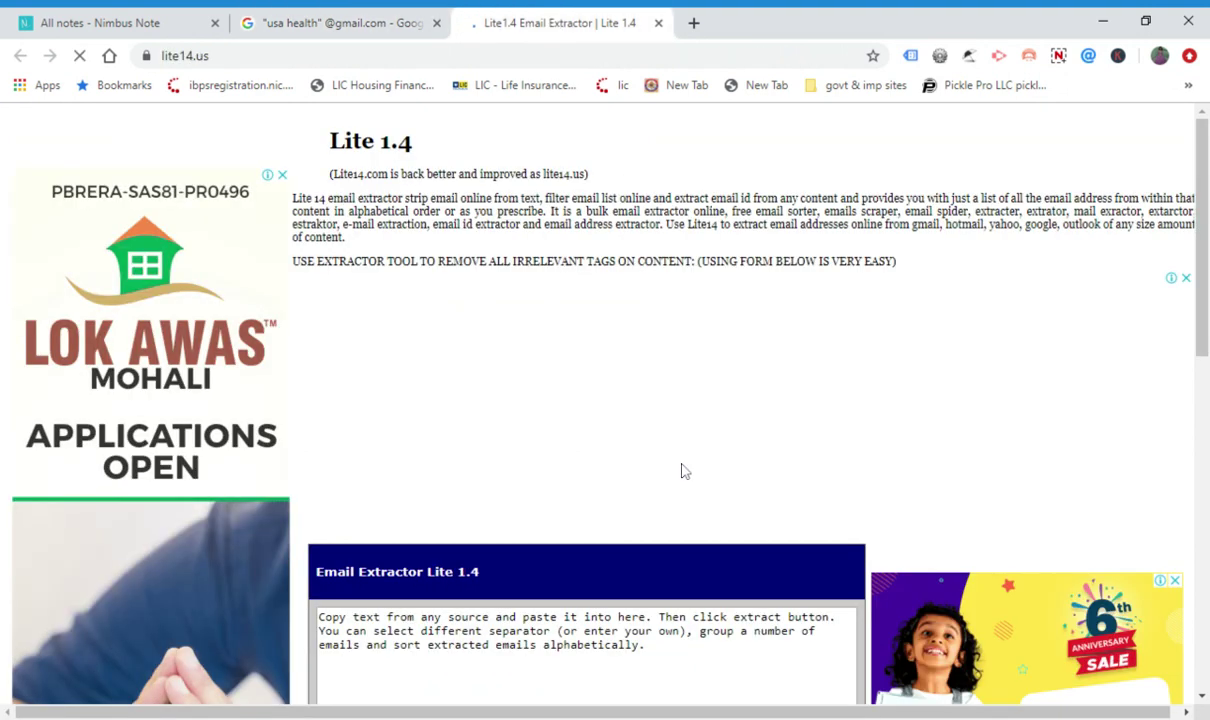
scroll(680, 471, down, 4)
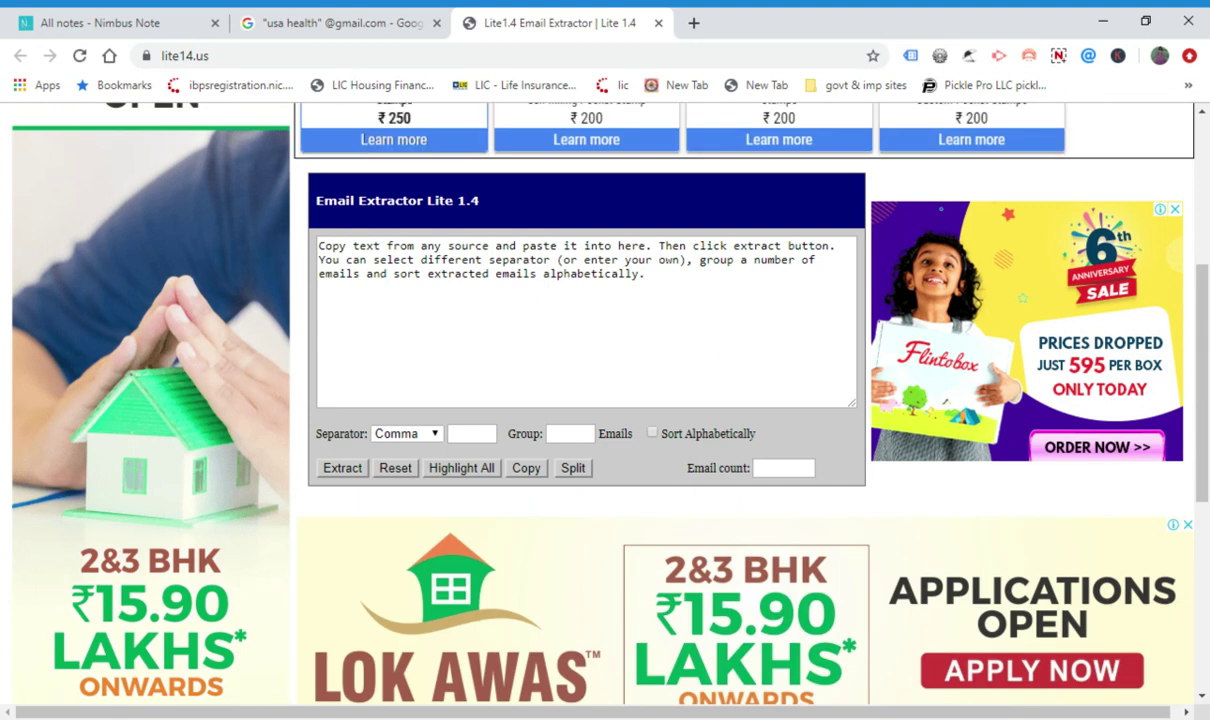
click(320, 246)
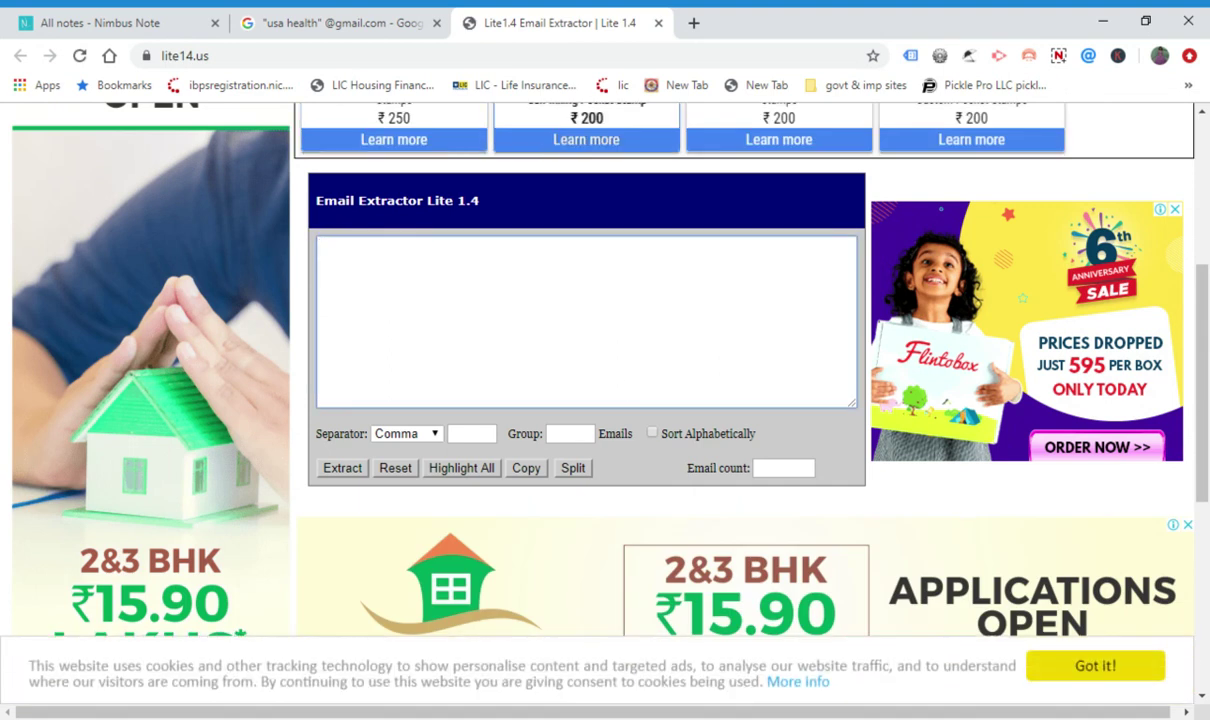
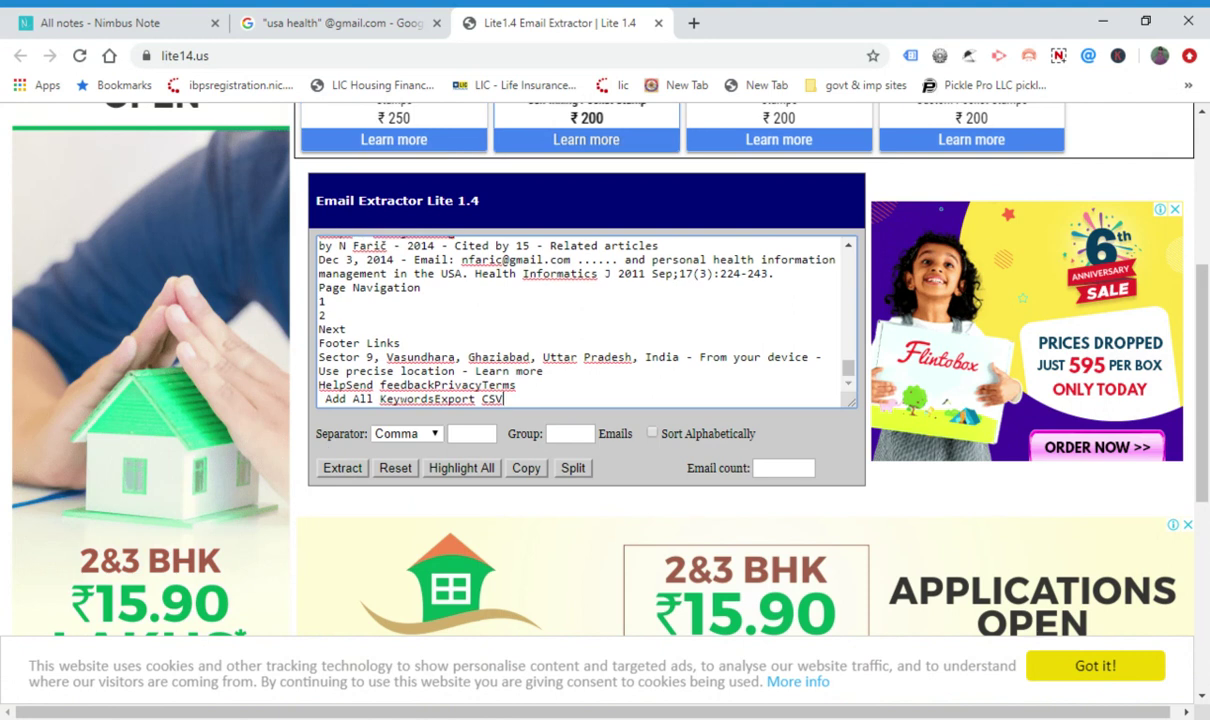
- Extract the email addresses from the pasted text using New Line as the separator
click(433, 434)
click(389, 470)
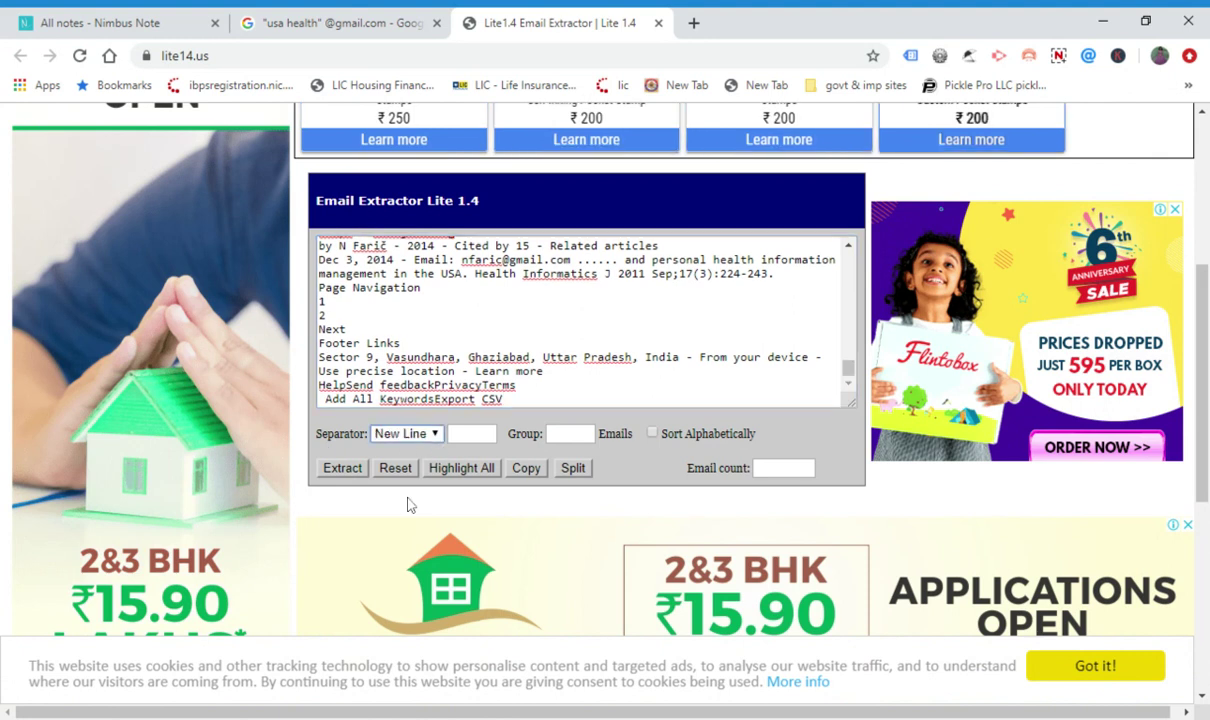
click(342, 470)
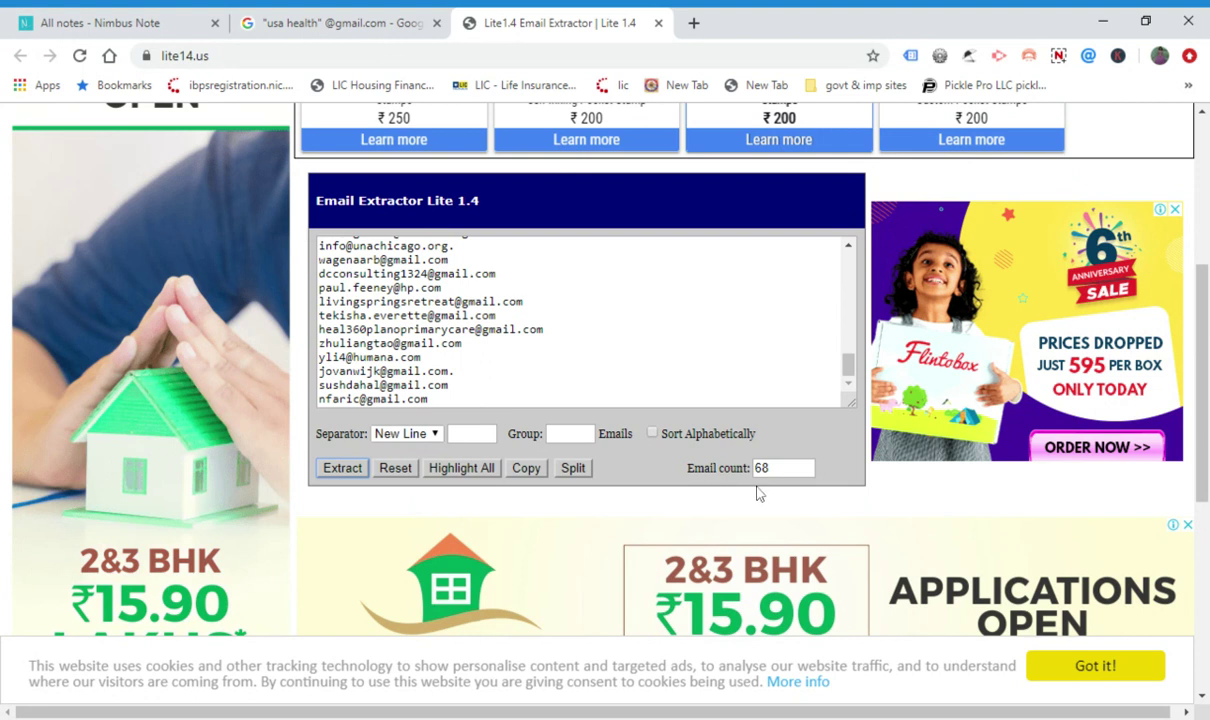
- Check the email count and the extracted addresses, and select and copy the whole list
click(768, 467)
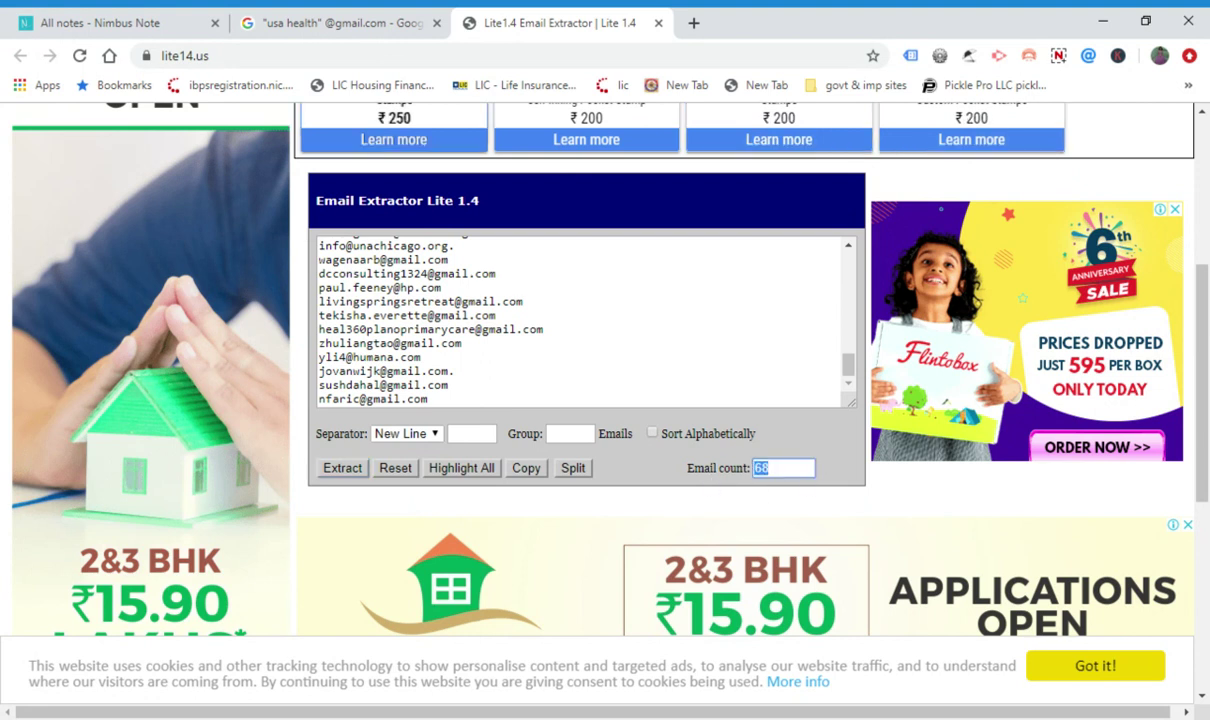
scroll(580, 320, up, 8)
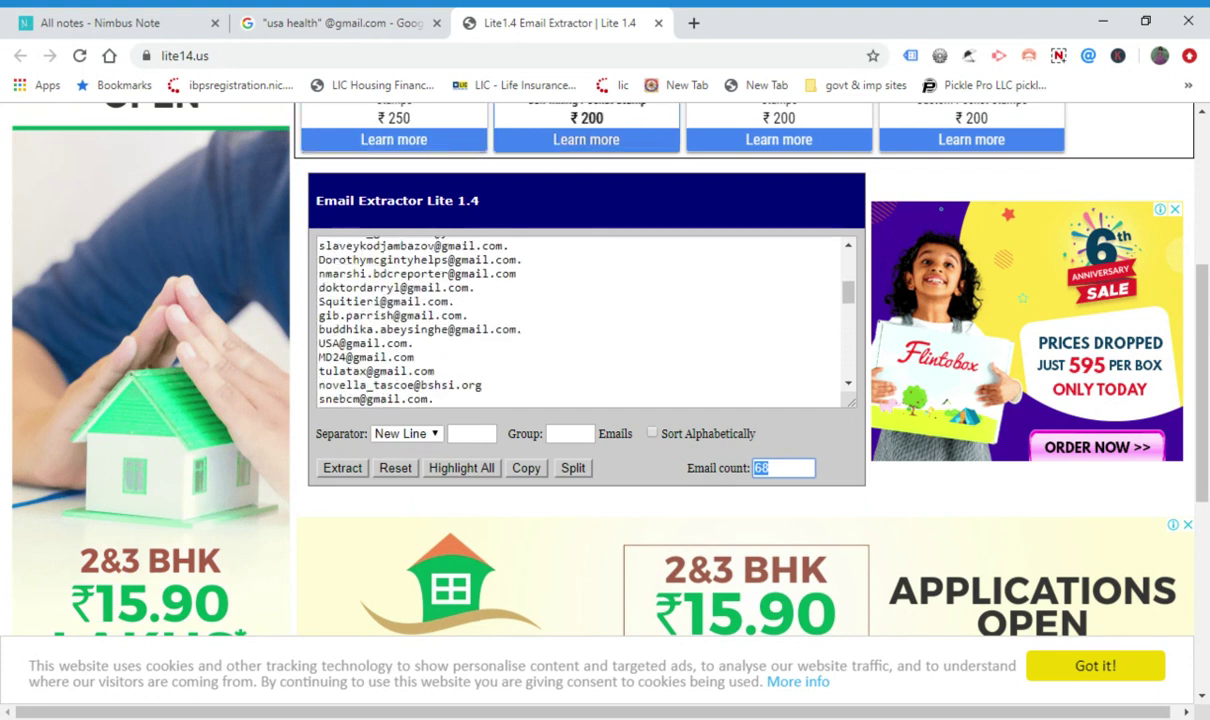
scroll(666, 360, up, 4)
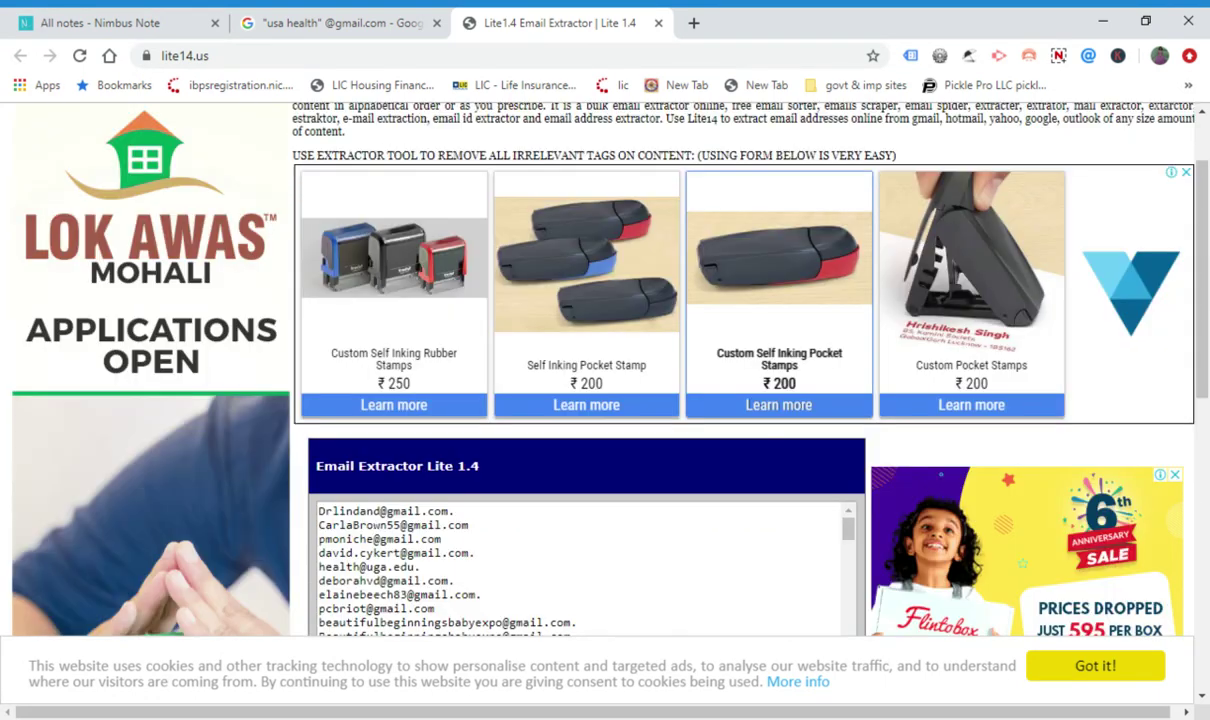
scroll(666, 360, down, 4)
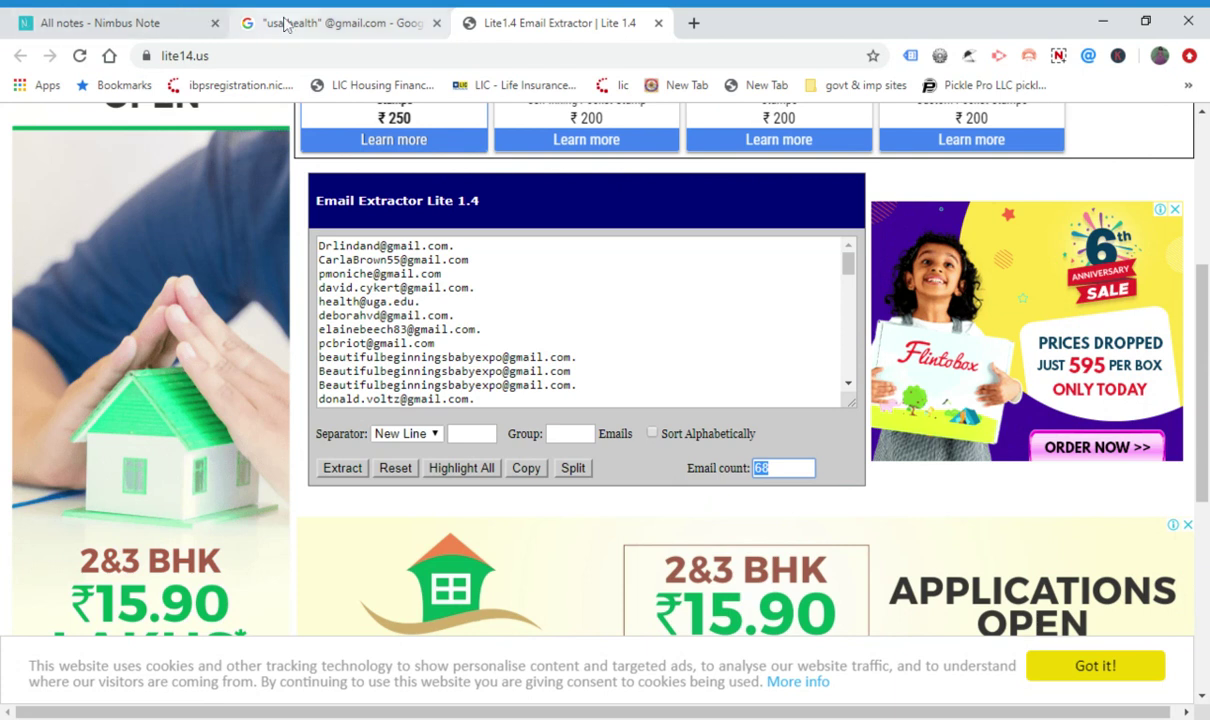
click(376, 344)
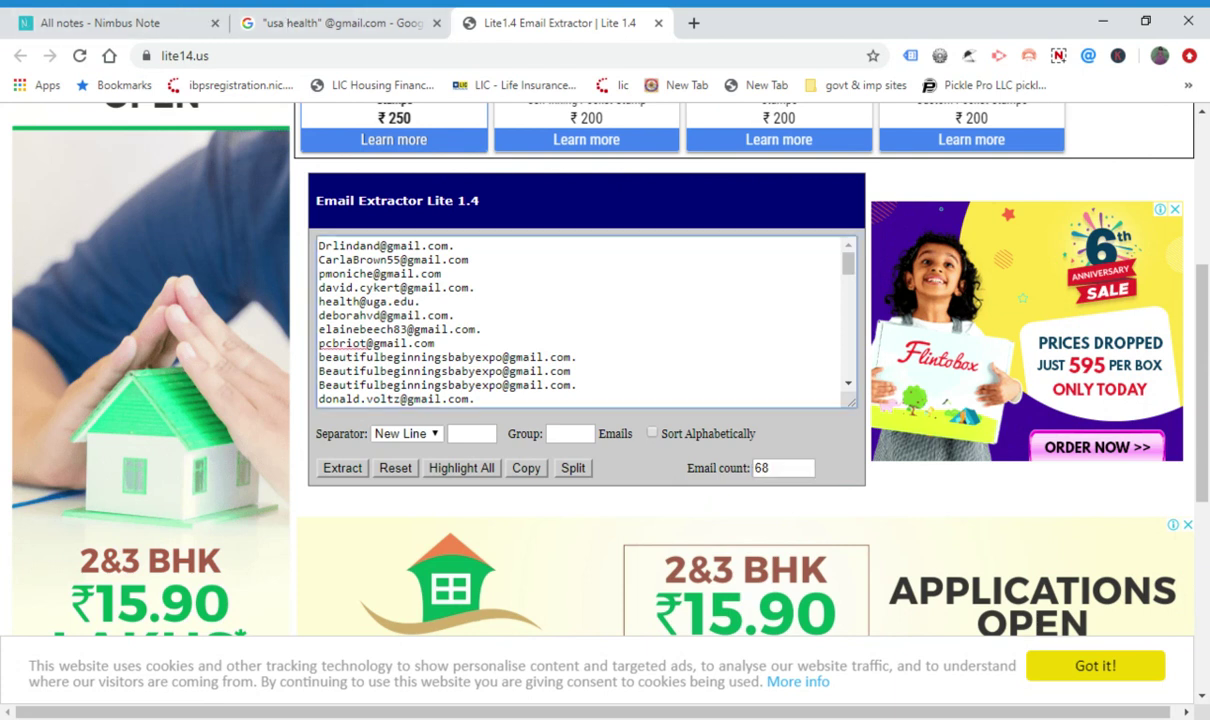
key(ctrl+a)
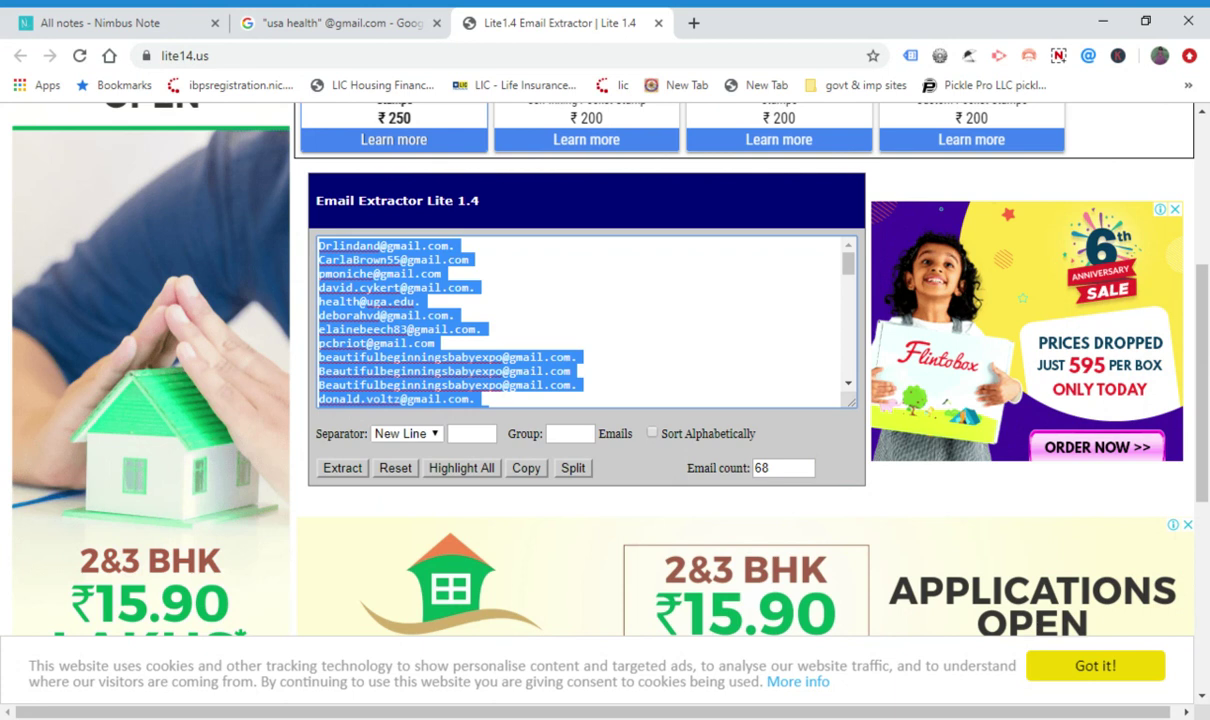
- Open Google Drive at drive.google.com in a new tab
click(694, 24)
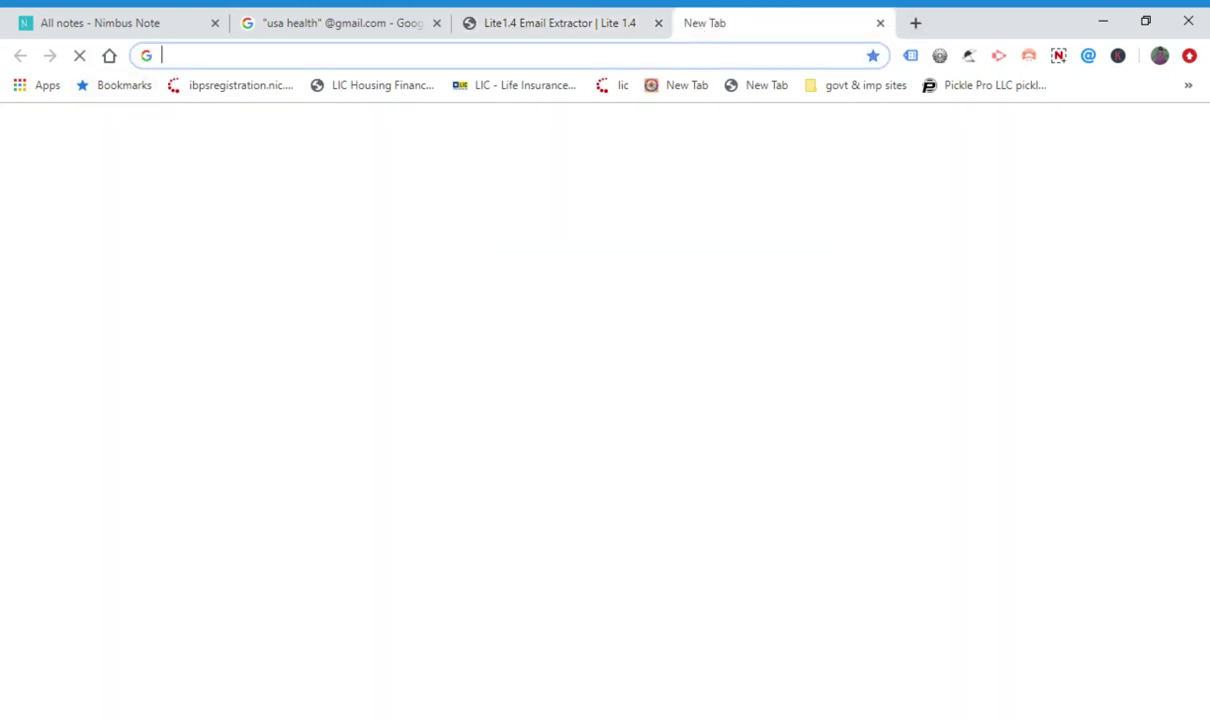
text(drive.google.com)
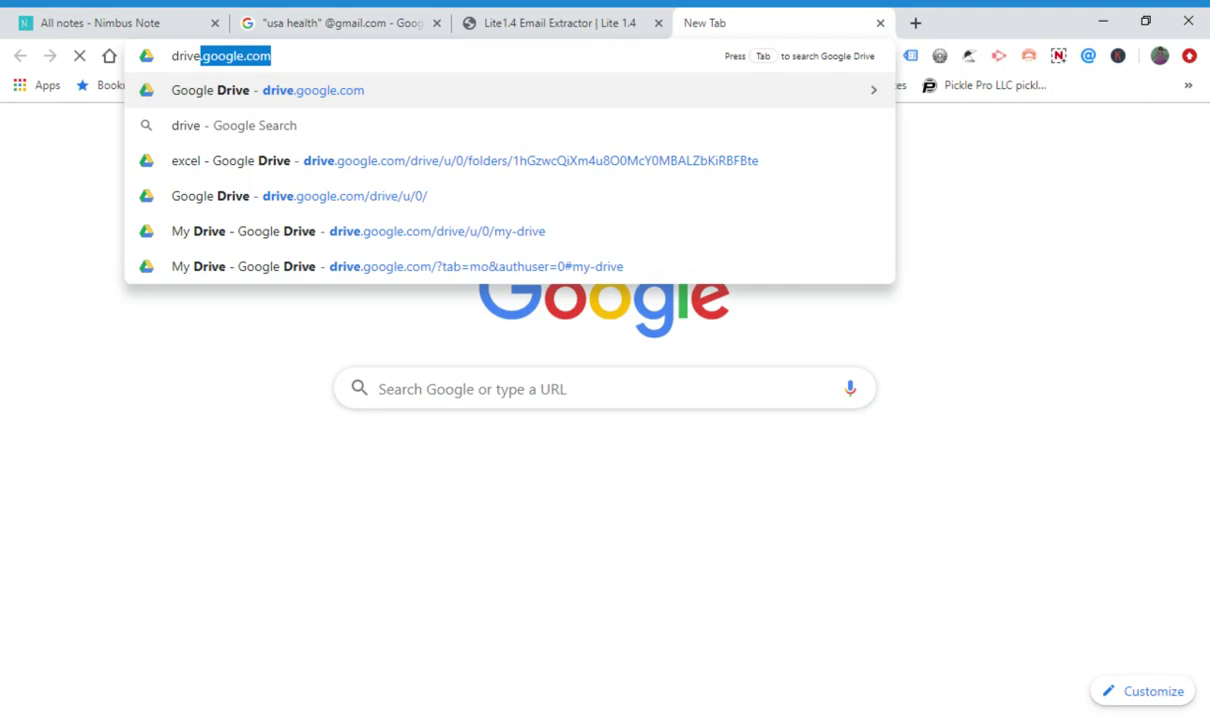
key(Right)
key(Return)
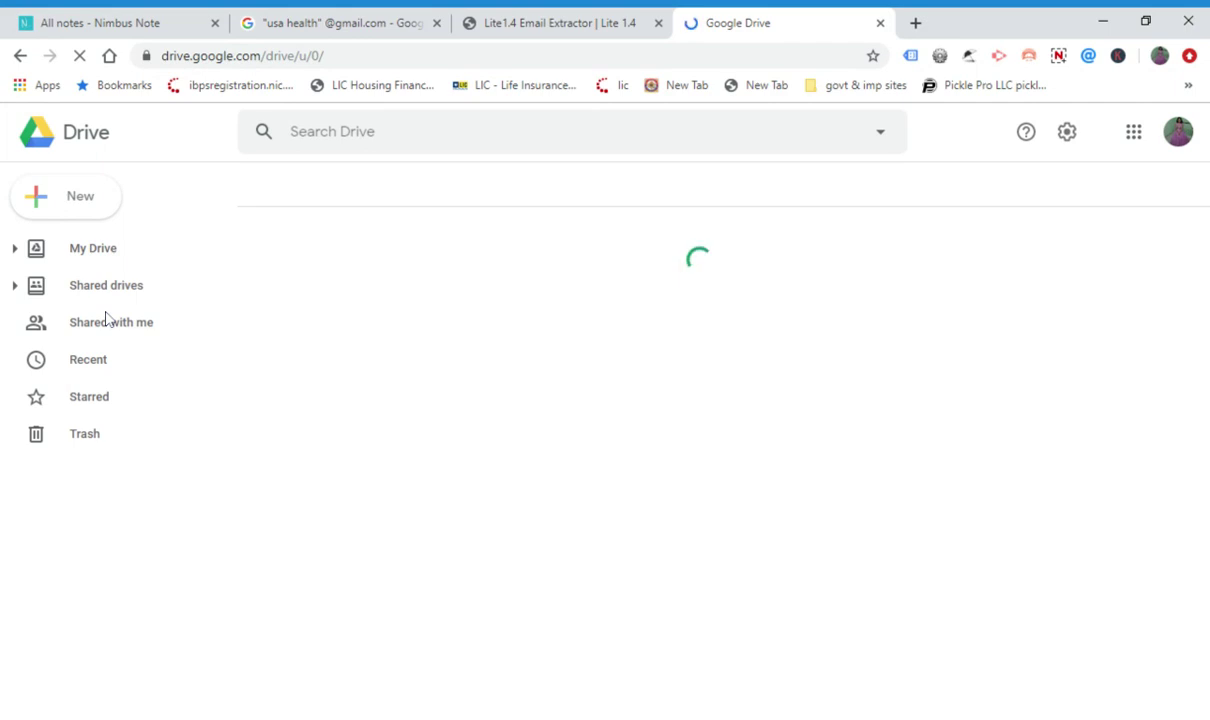
click(76, 212)
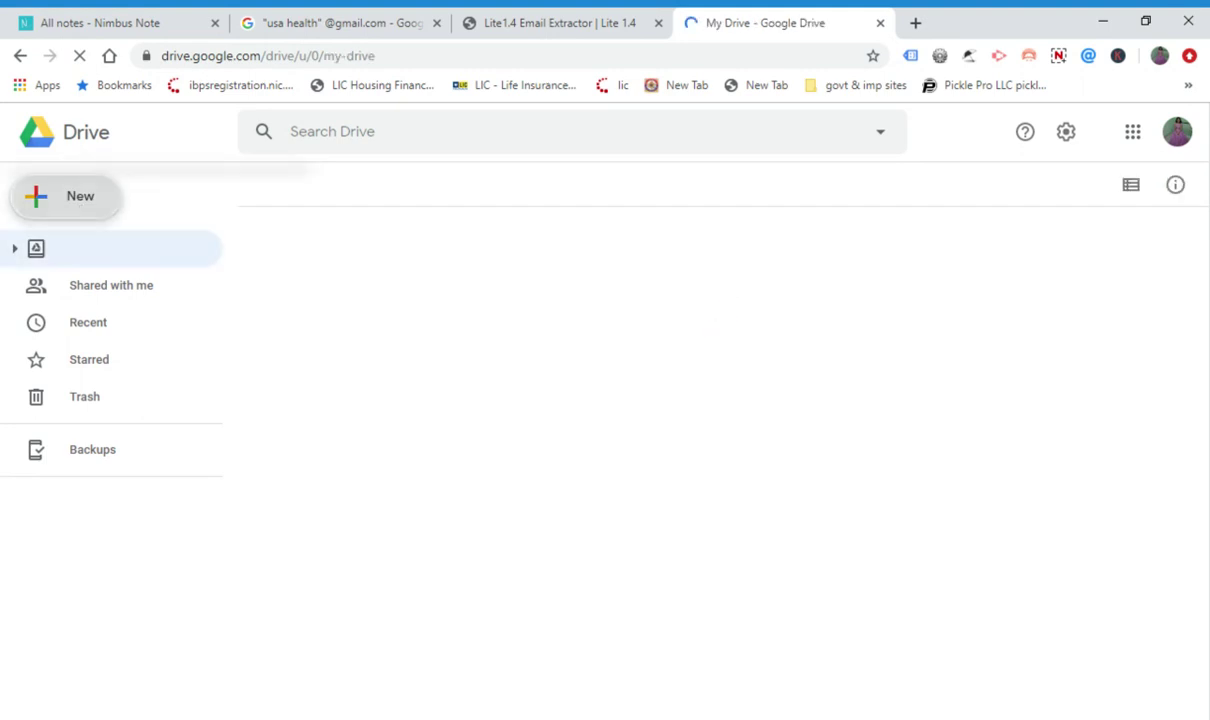
click(100, 197)
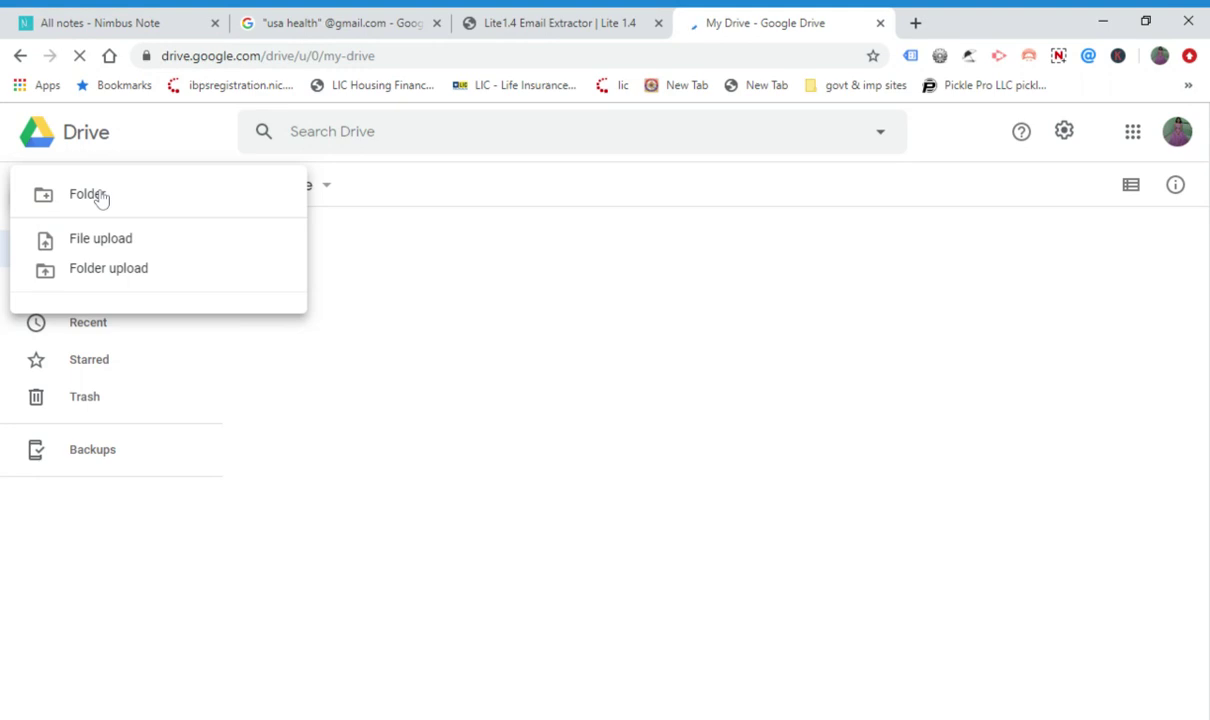
click(88, 208)
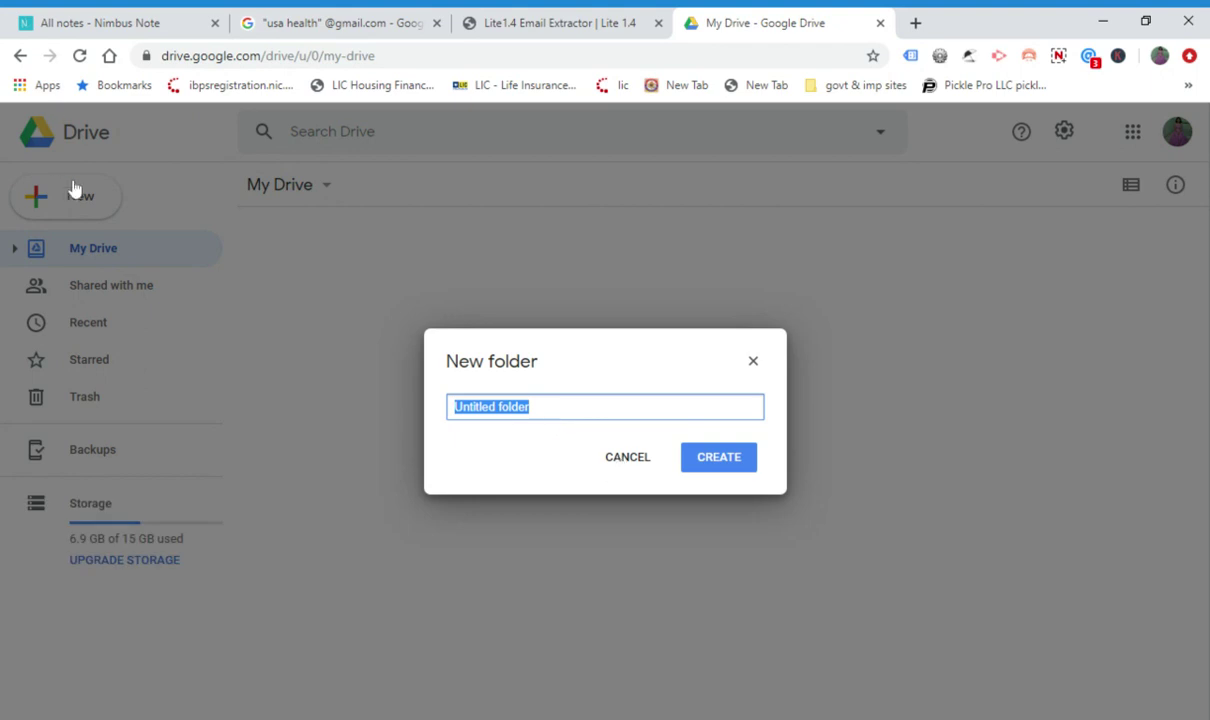
key(Tab)
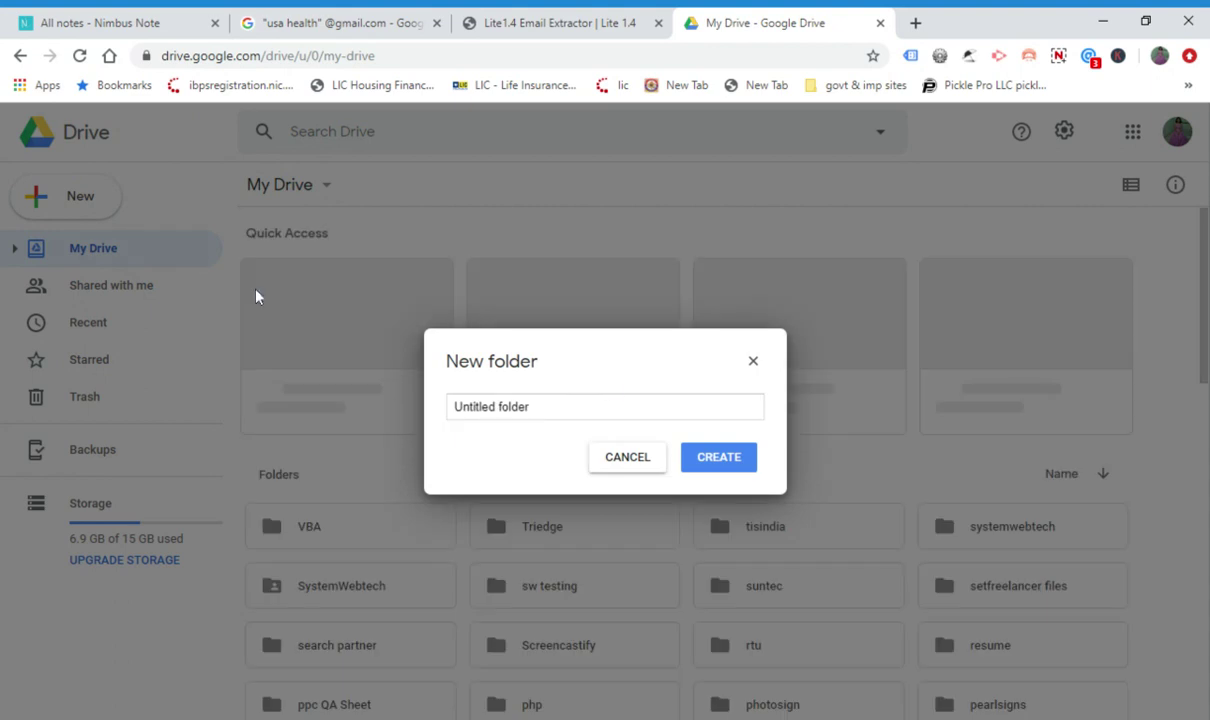
click(753, 361)
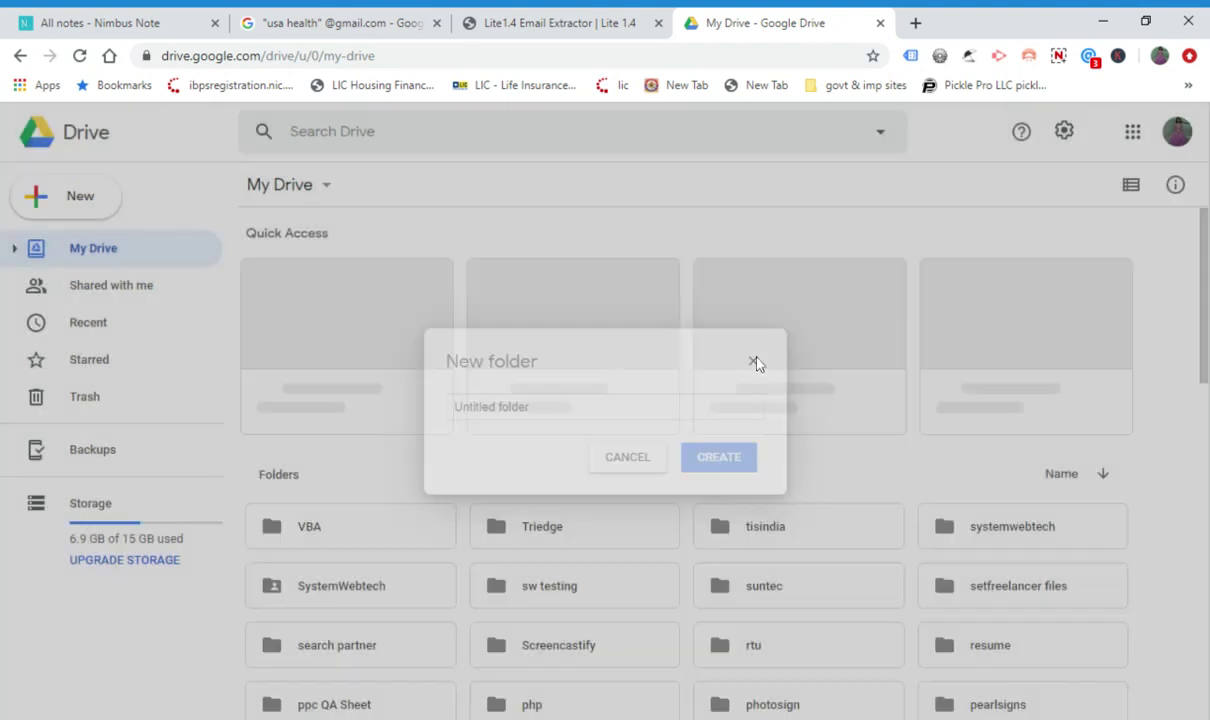
- Create a new blank Google Sheets spreadsheet from My Drive
click(52, 208)
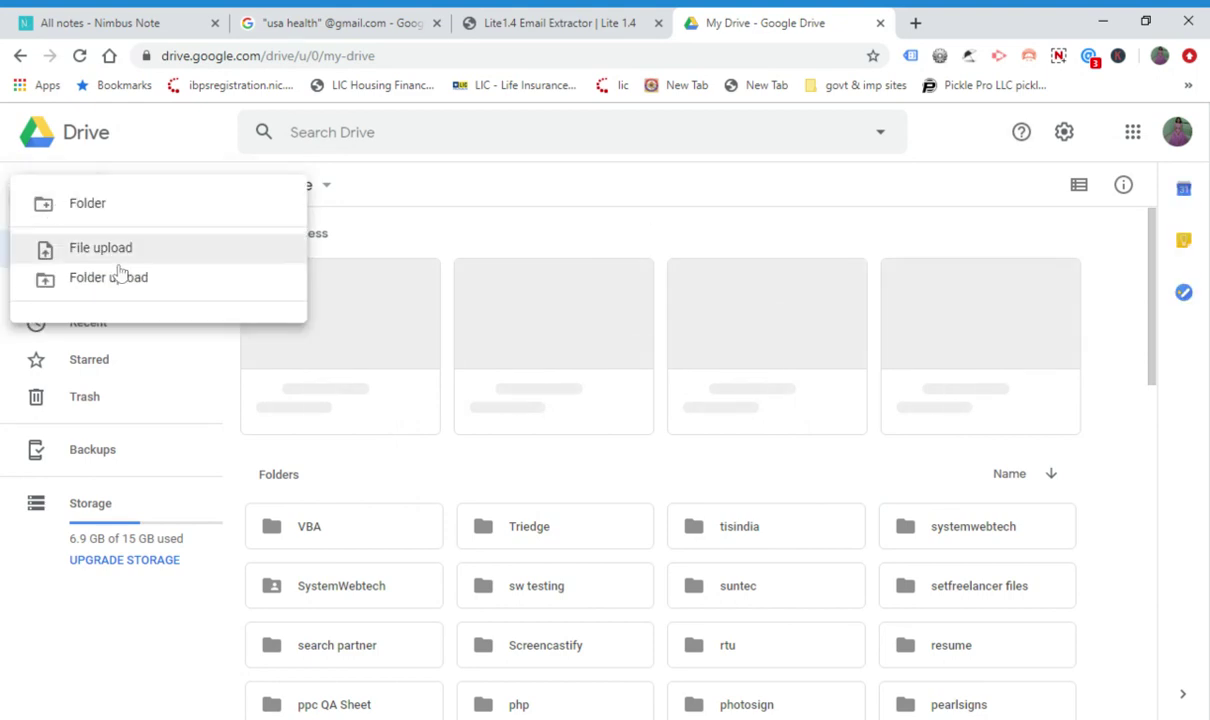
click(121, 290)
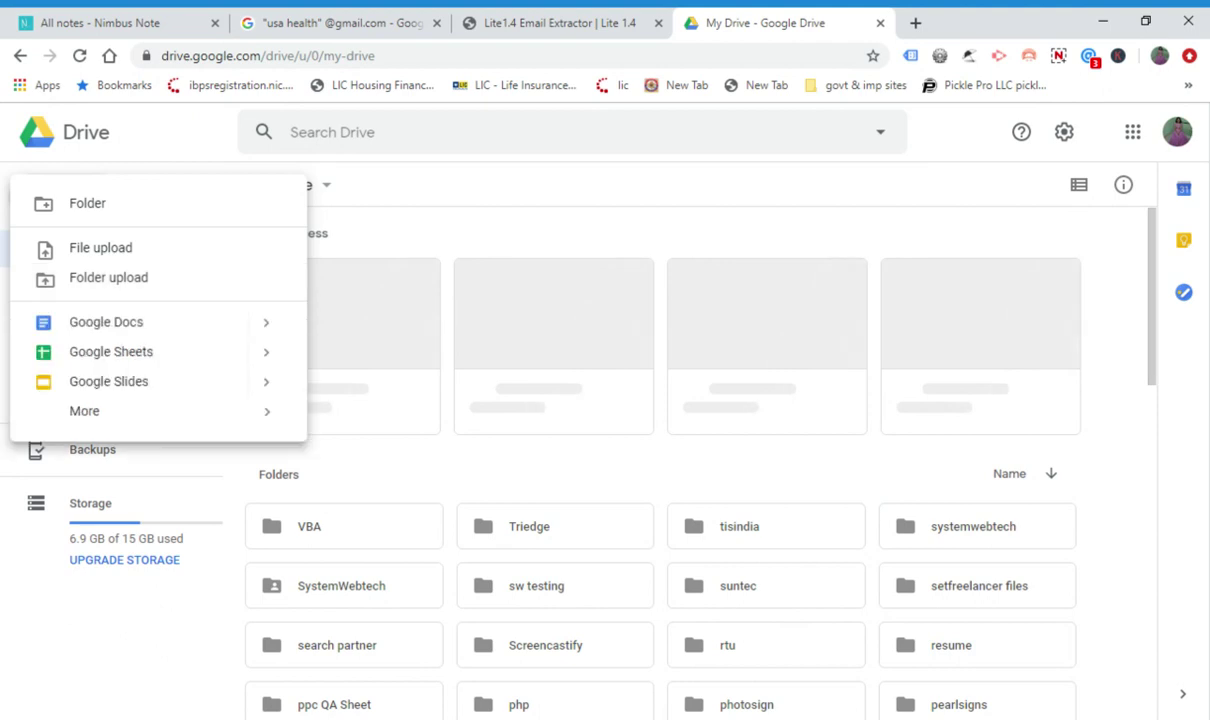
click(112, 345)
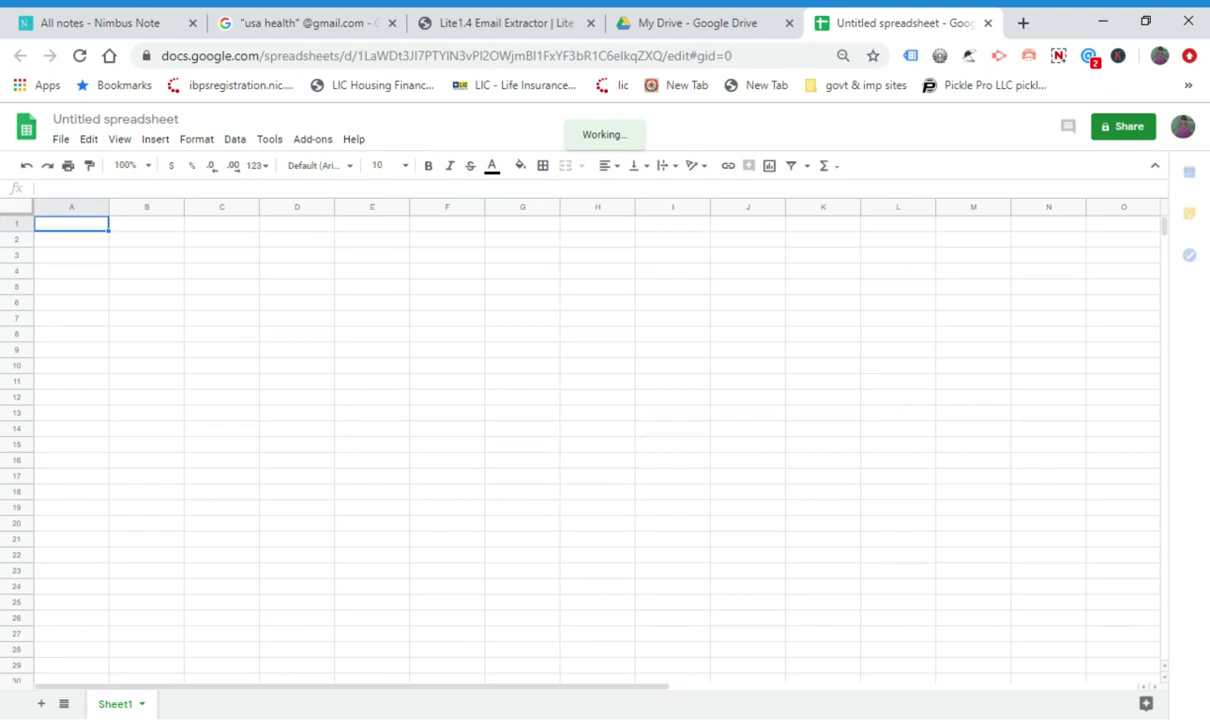
- Paste the copied Gmail address list into column A of the blank spreadsheet, starting at cell A1
key(ctrl+v)
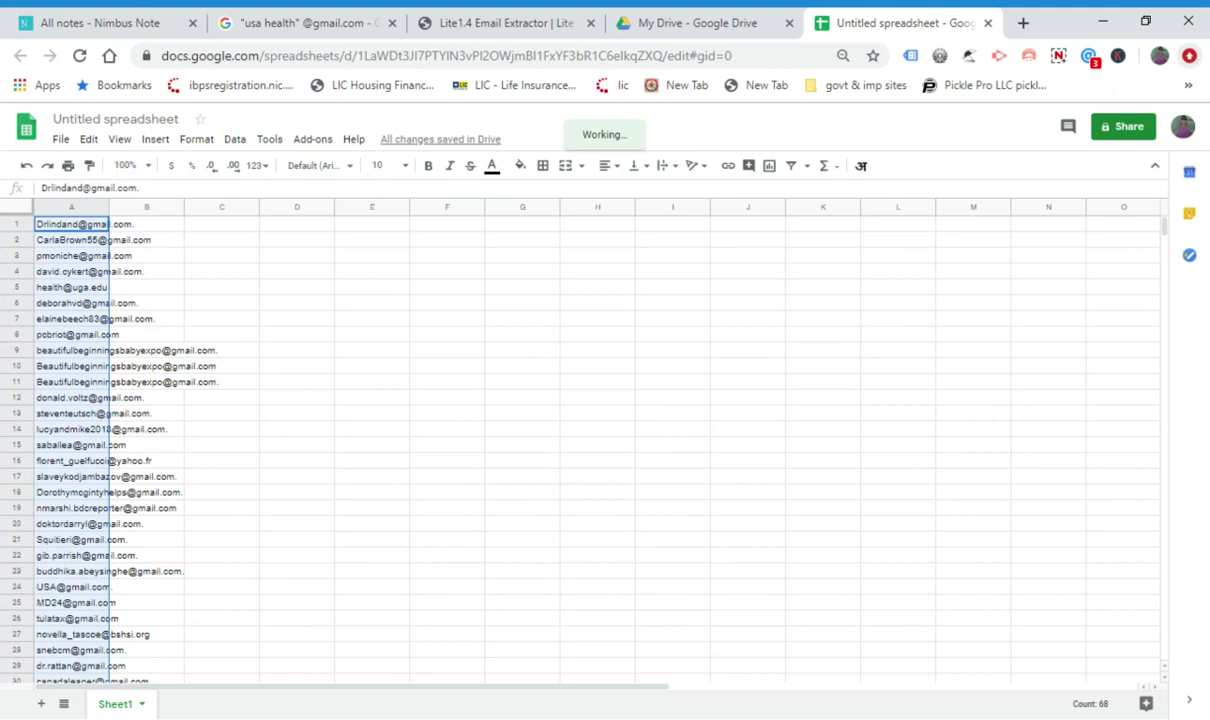
click(297, 18)
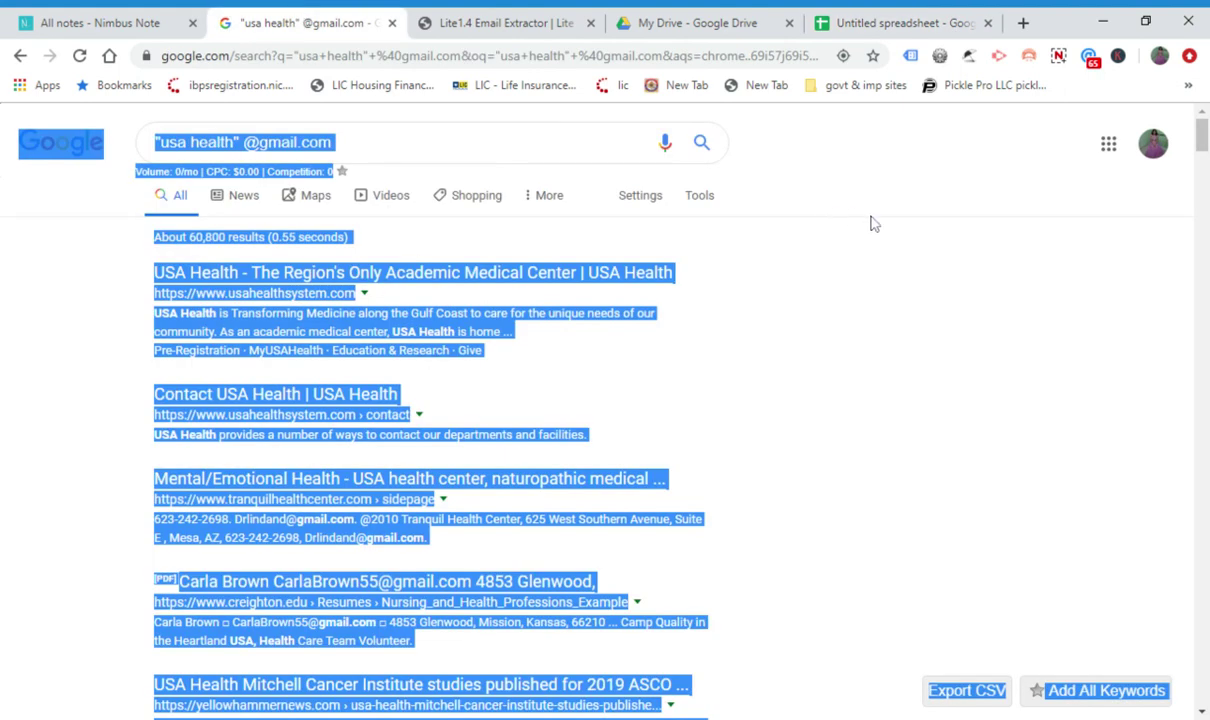
click(905, 284)
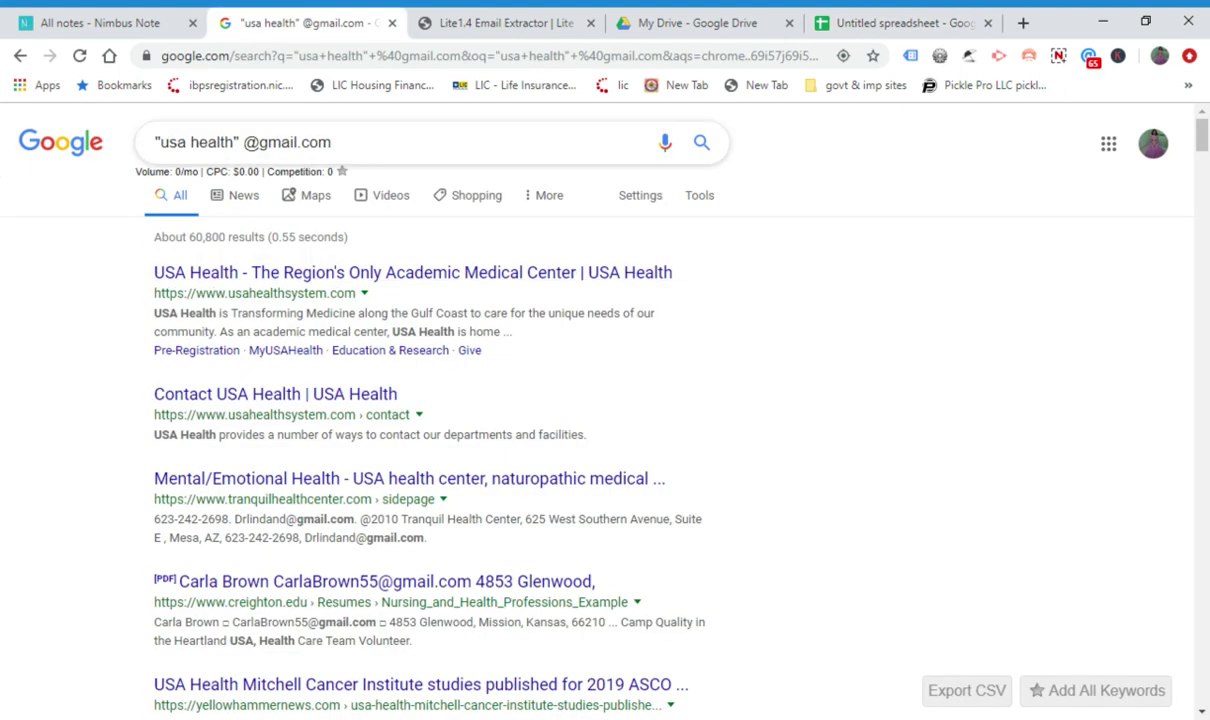
click(297, 142)
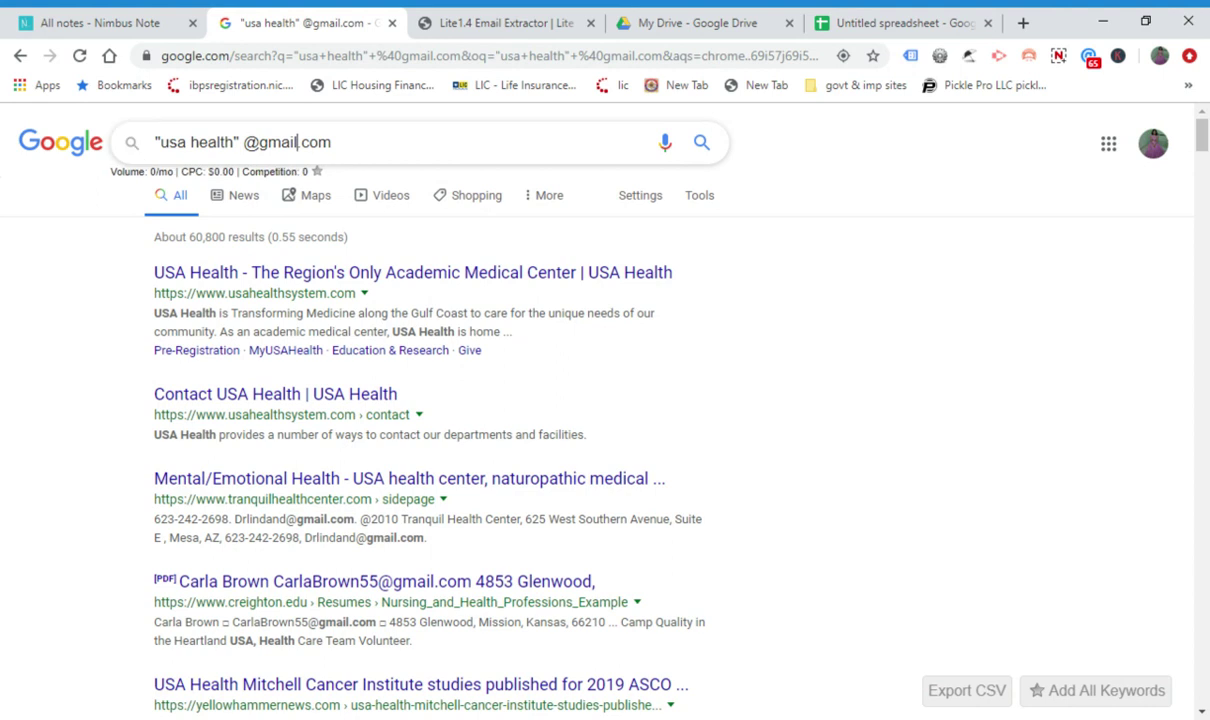
key(BackSpace)
key(BackSpace)
key(BackSpace)
key(BackSpace)
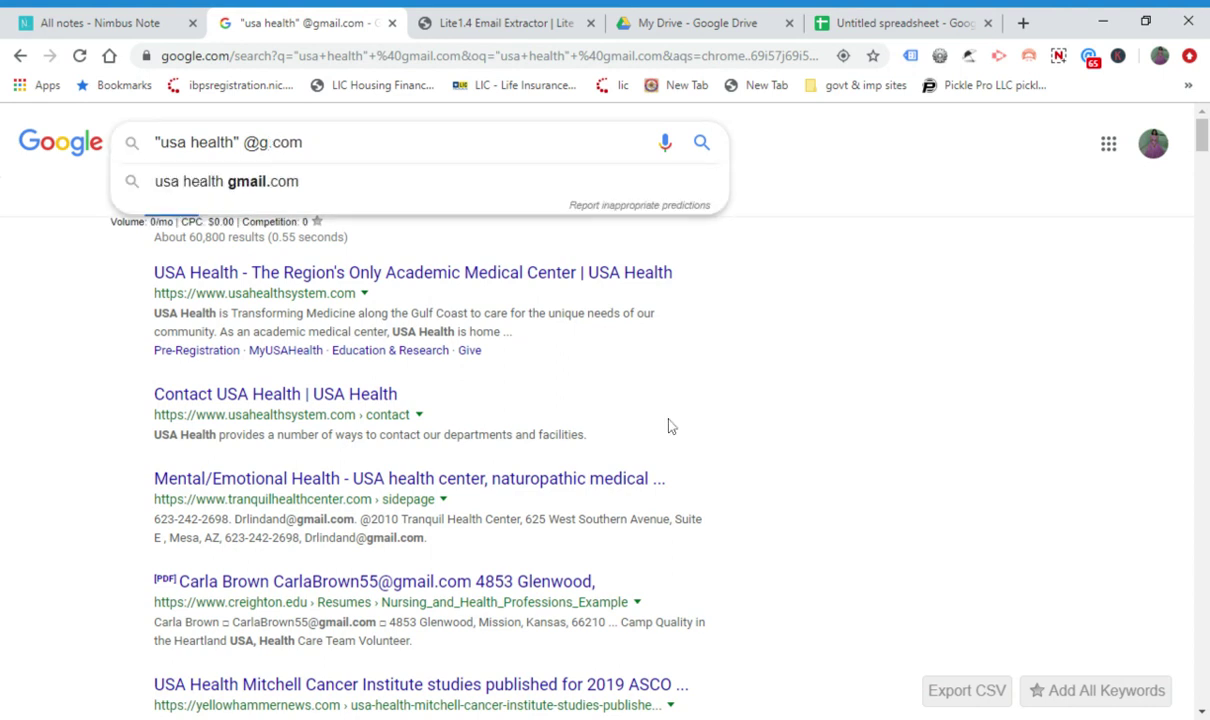
key(BackSpace)
text(yahoo)
key(Return)
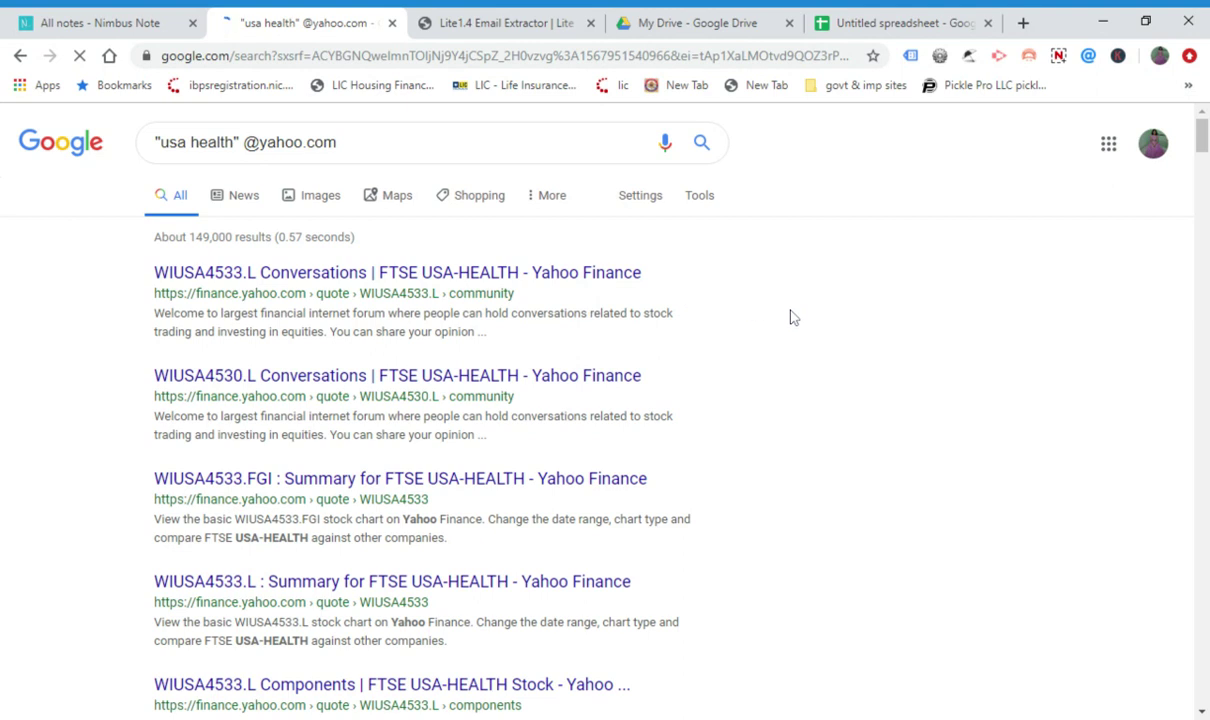
- Copy the entire Yahoo results page and paste it over the old list in Email Extractor Lite 1.4
key(ctrl+a)
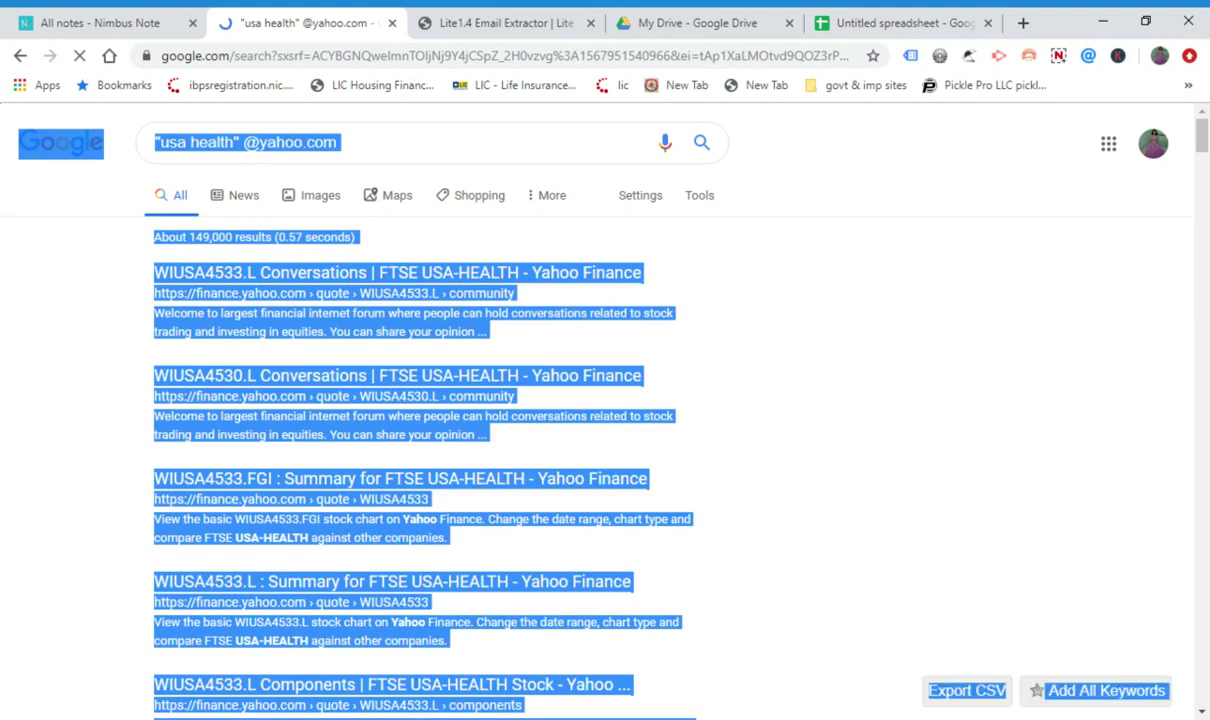
click(778, 316)
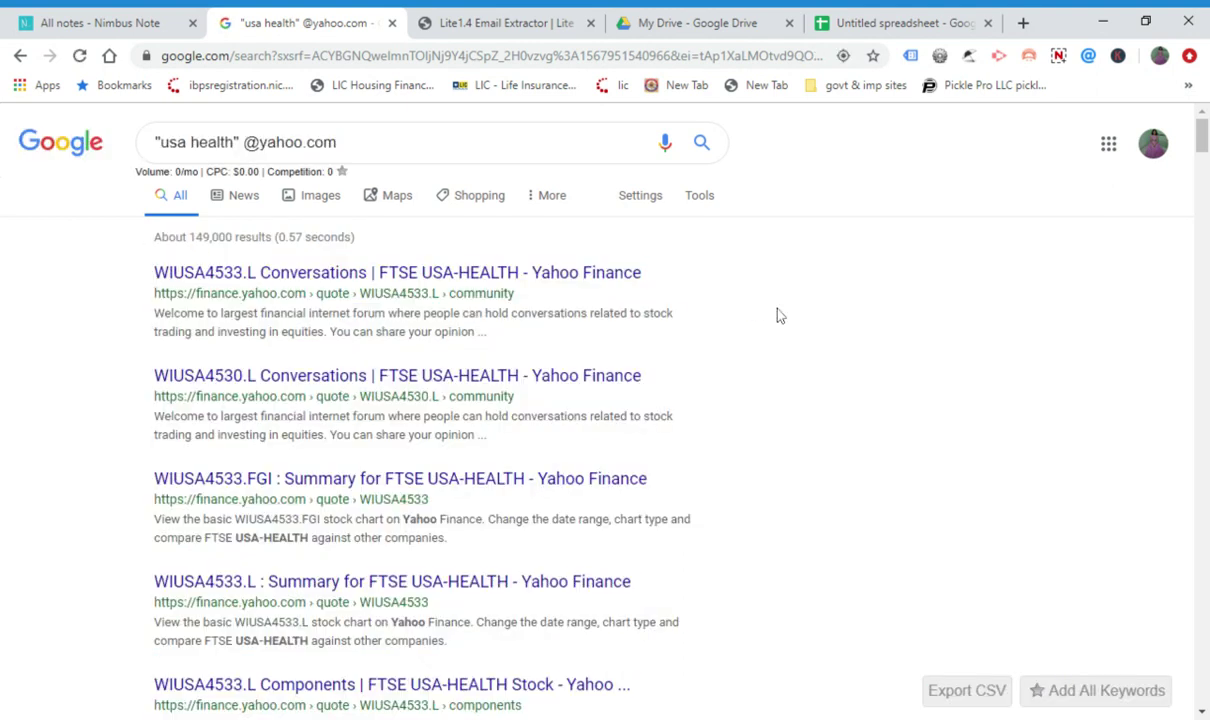
key(ctrl+a)
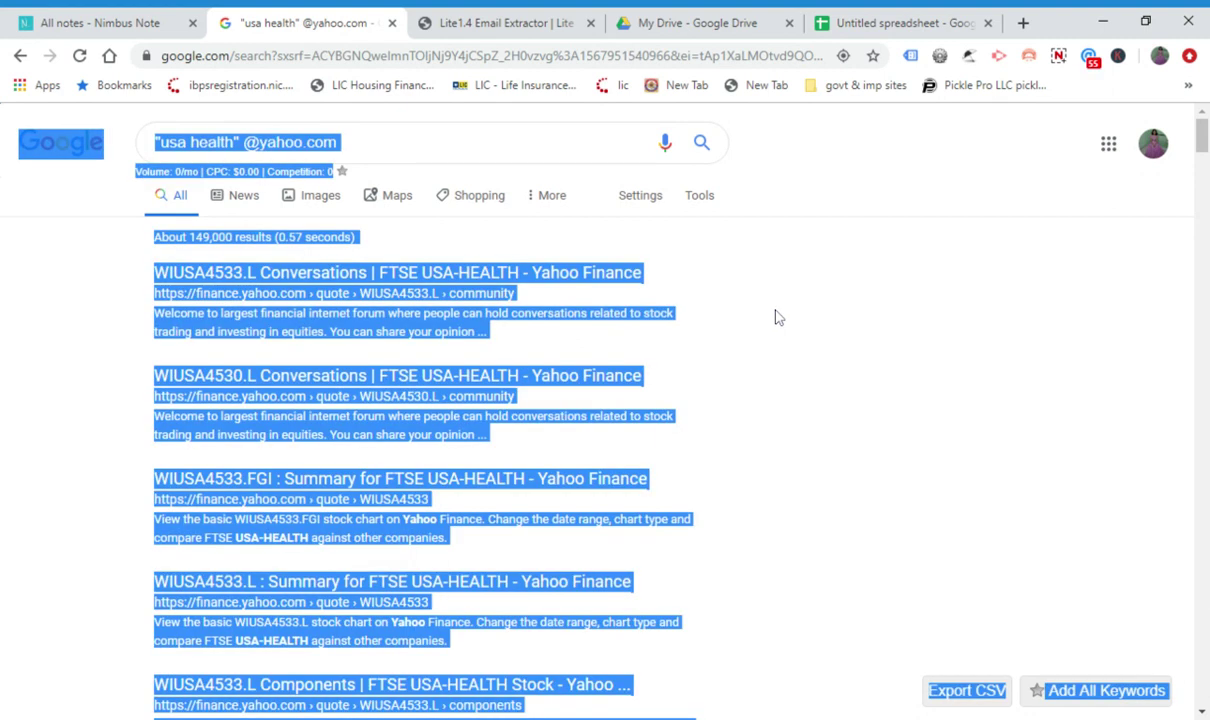
click(447, 27)
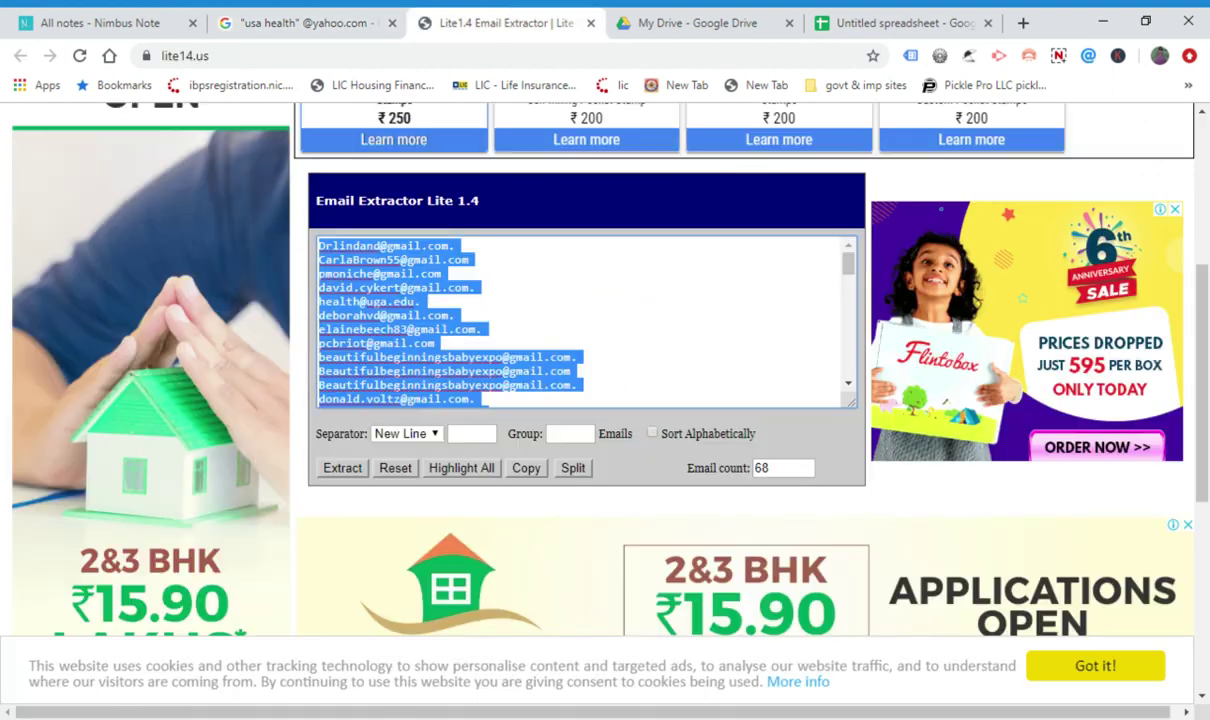
click(546, 357)
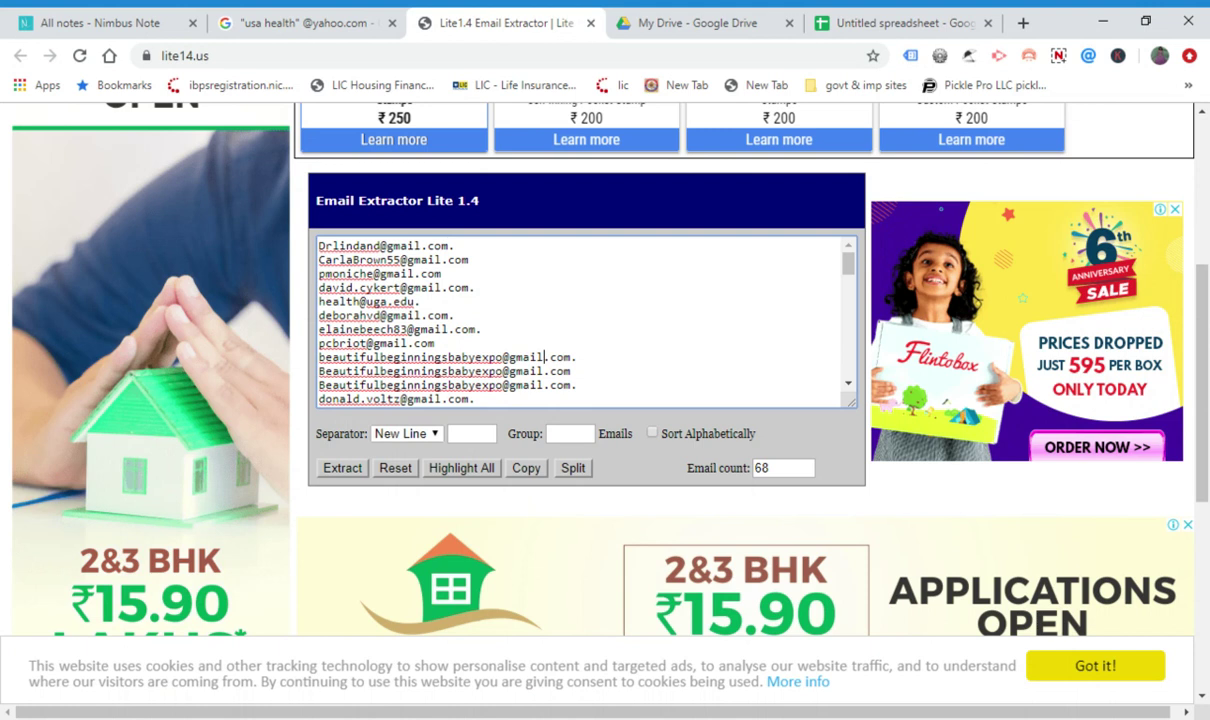
key(ctrl+a)
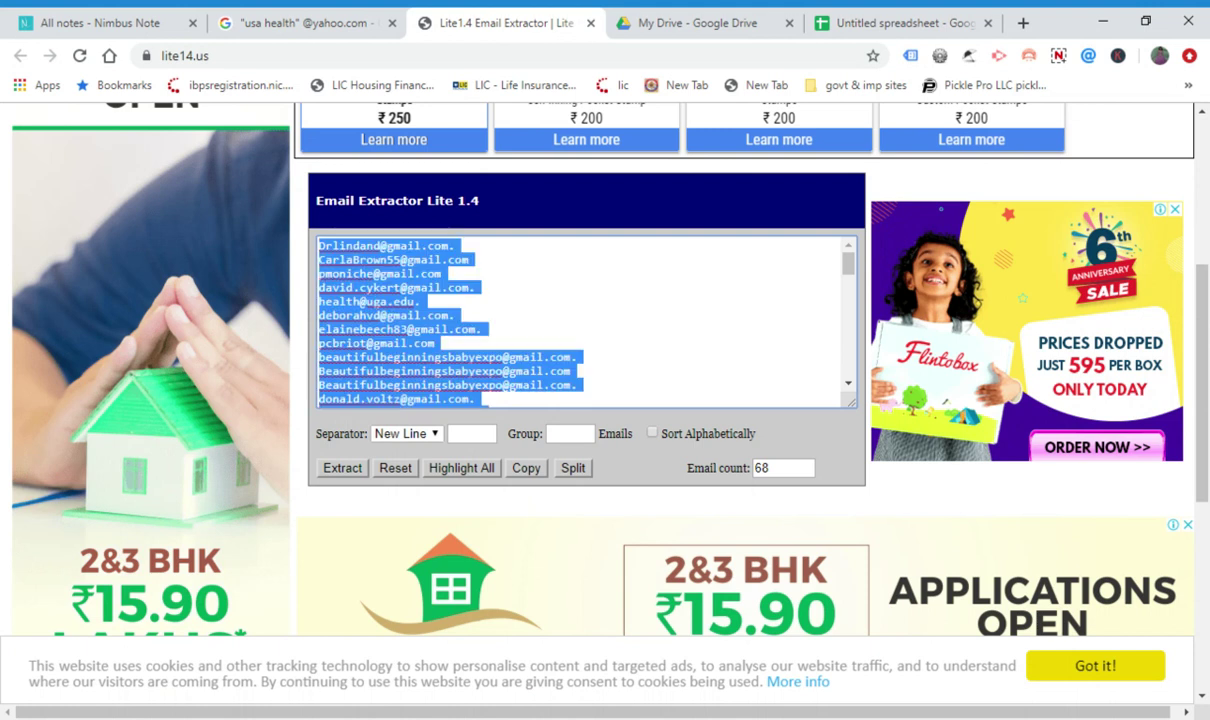
key(ctrl+v)
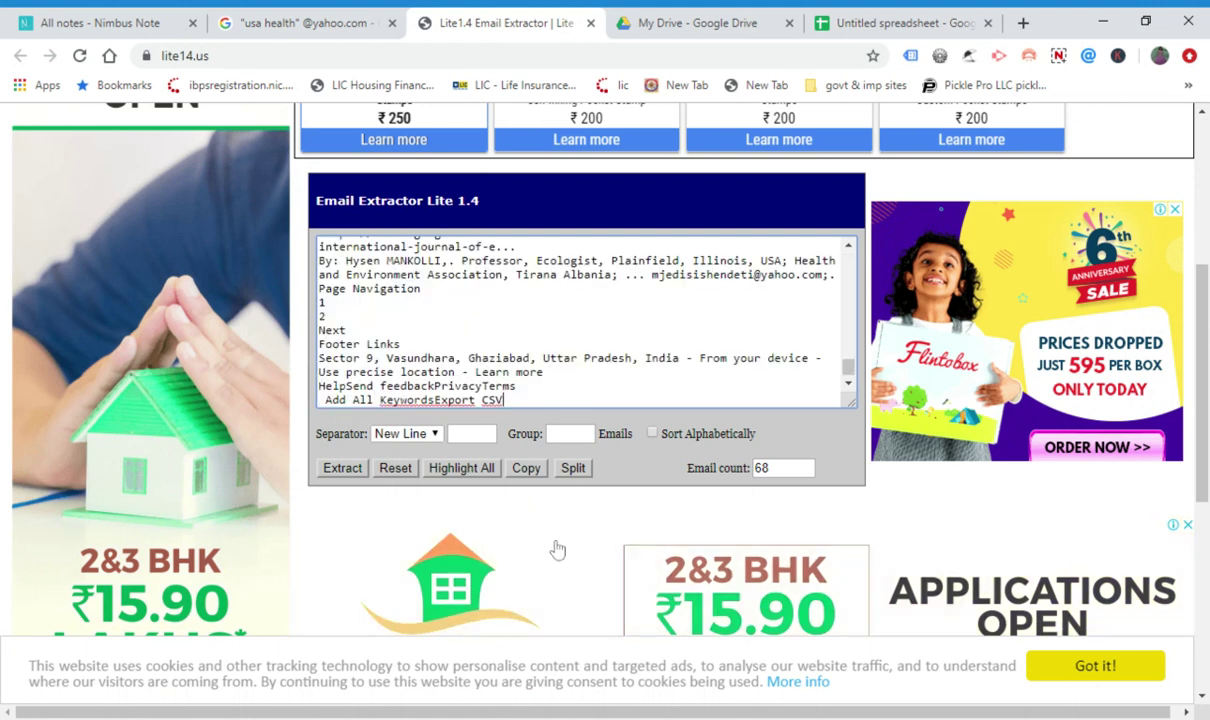
- Extract the email addresses from the pasted Yahoo results and copy the whole extracted list
click(341, 470)
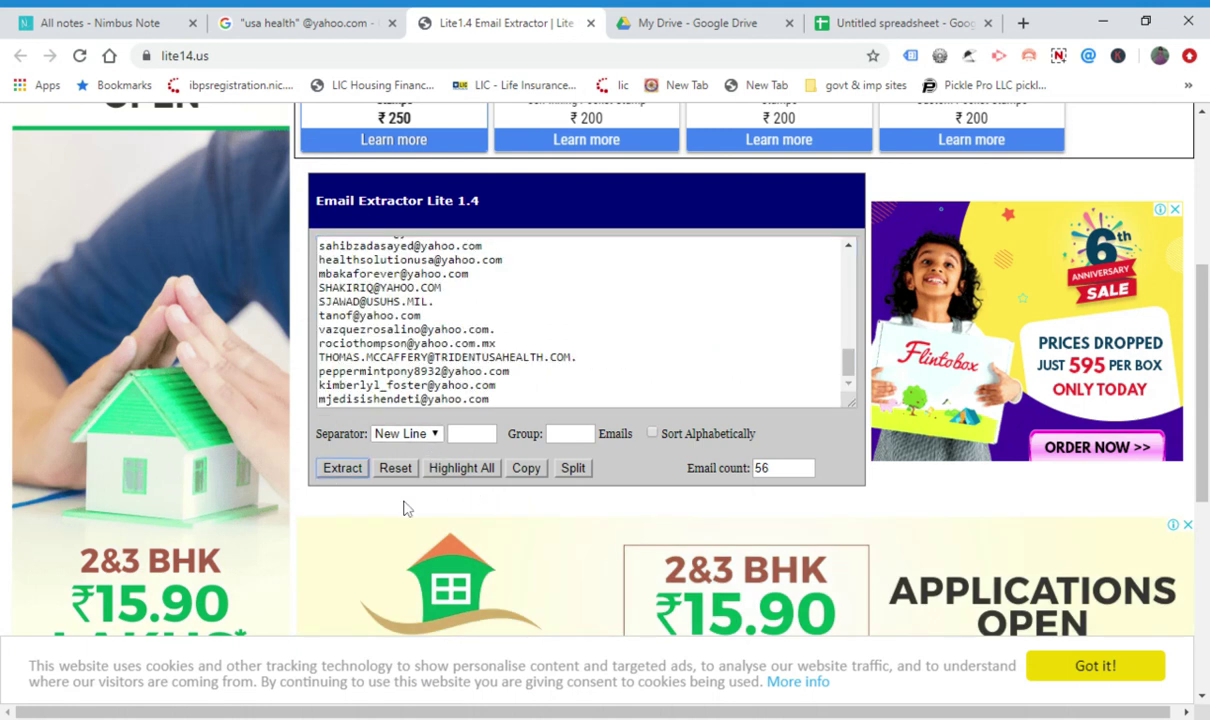
click(422, 315)
key(ctrl+a)
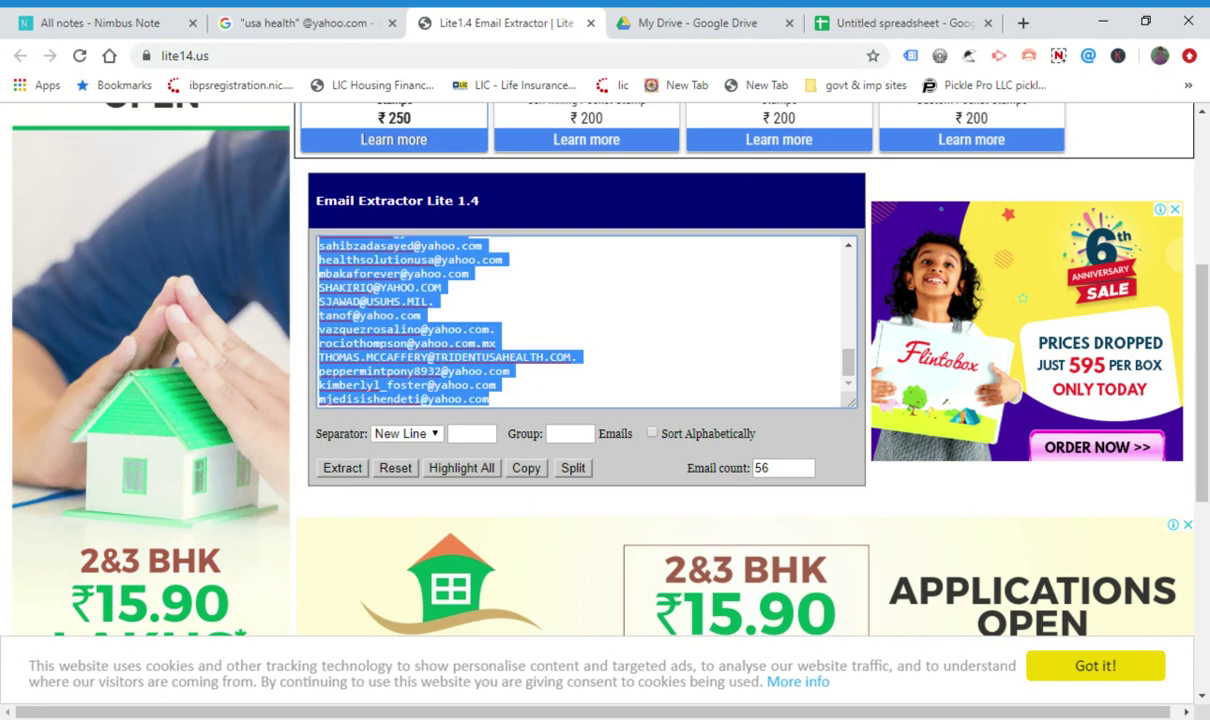
- Paste the Yahoo address list into the spreadsheet below the Gmail addresses, starting at cell A69
click(900, 22)
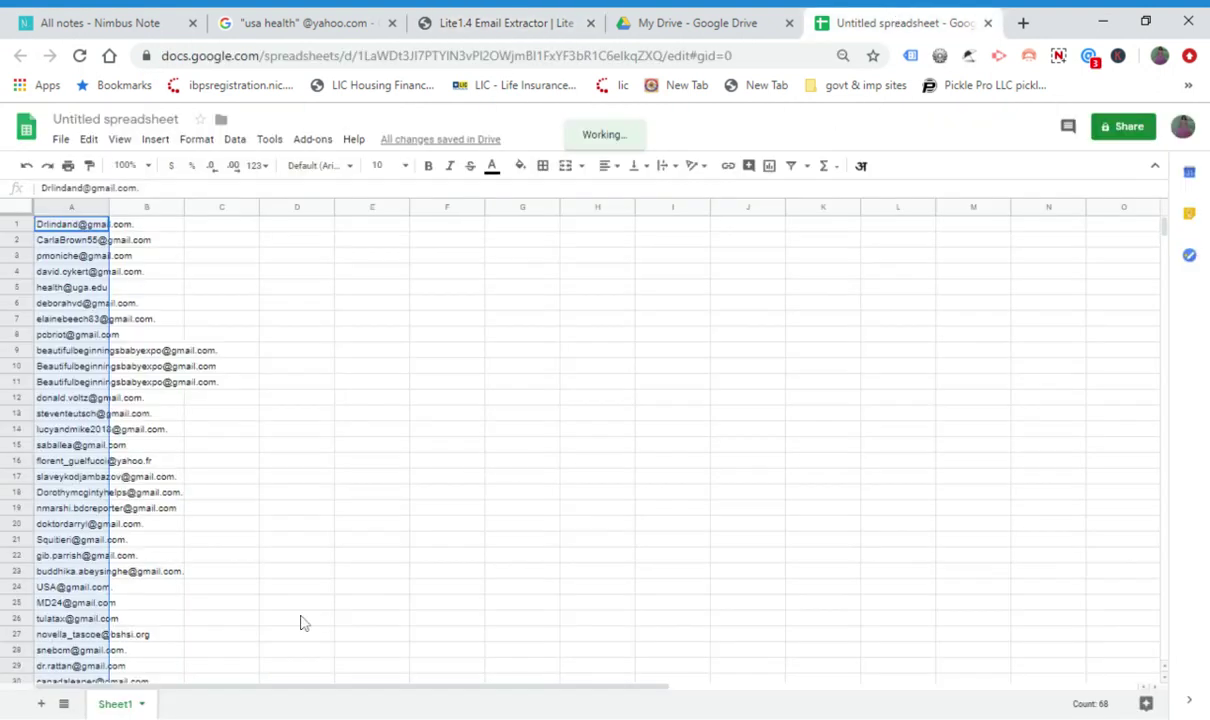
scroll(242, 517, down, 10)
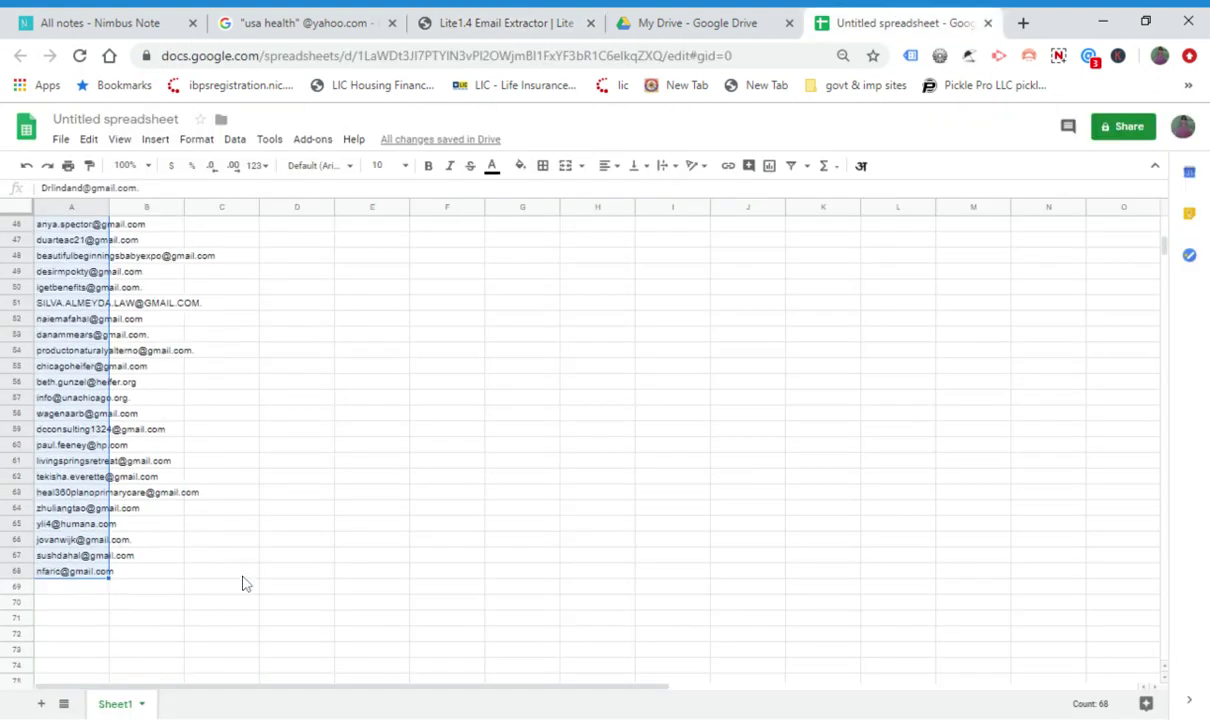
click(61, 432)
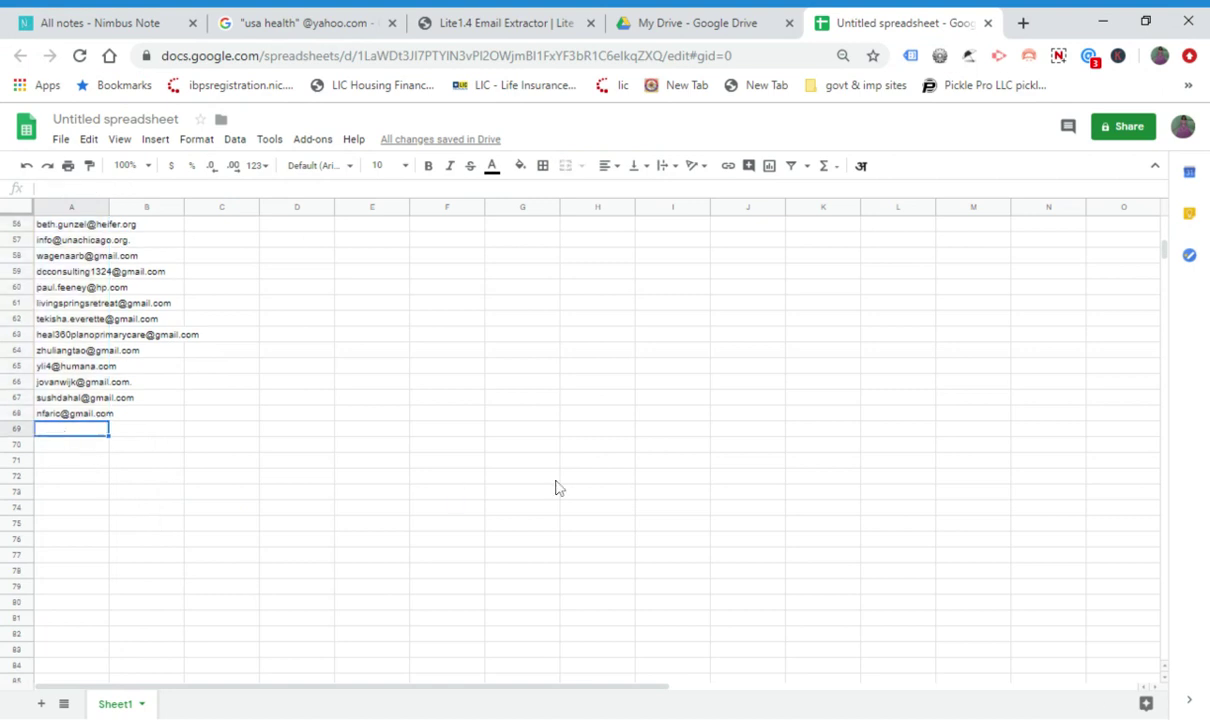
key(ctrl+v)
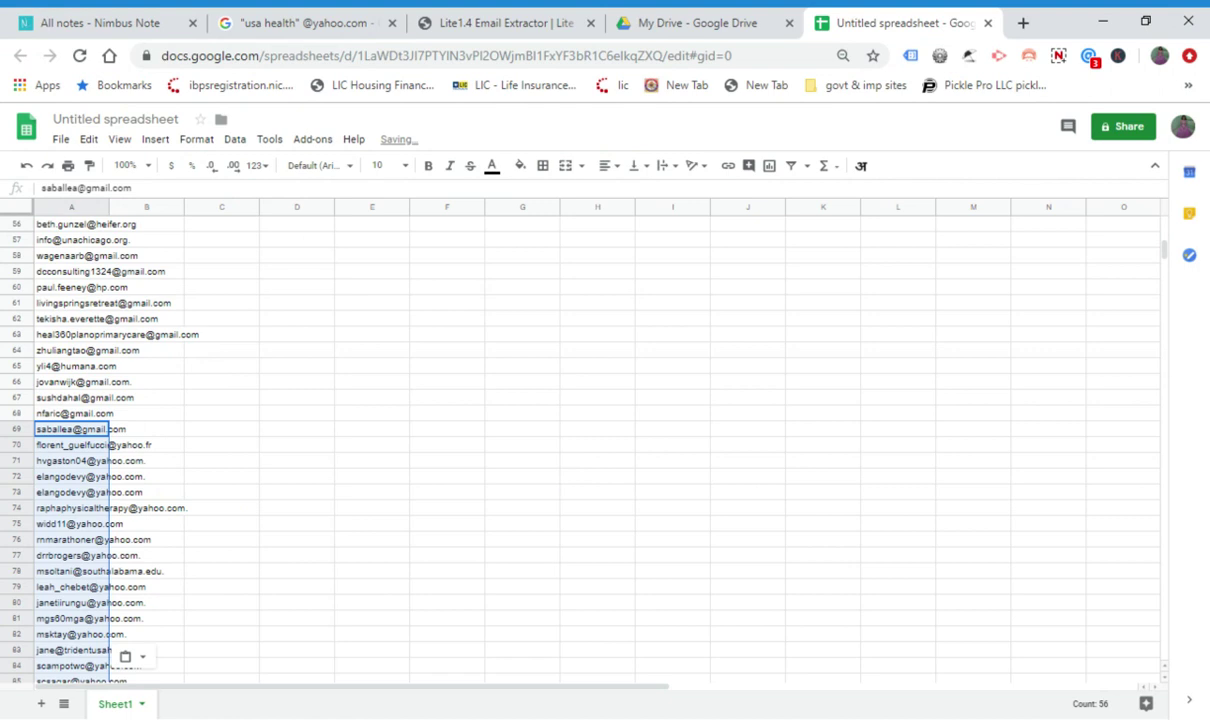
click(300, 22)
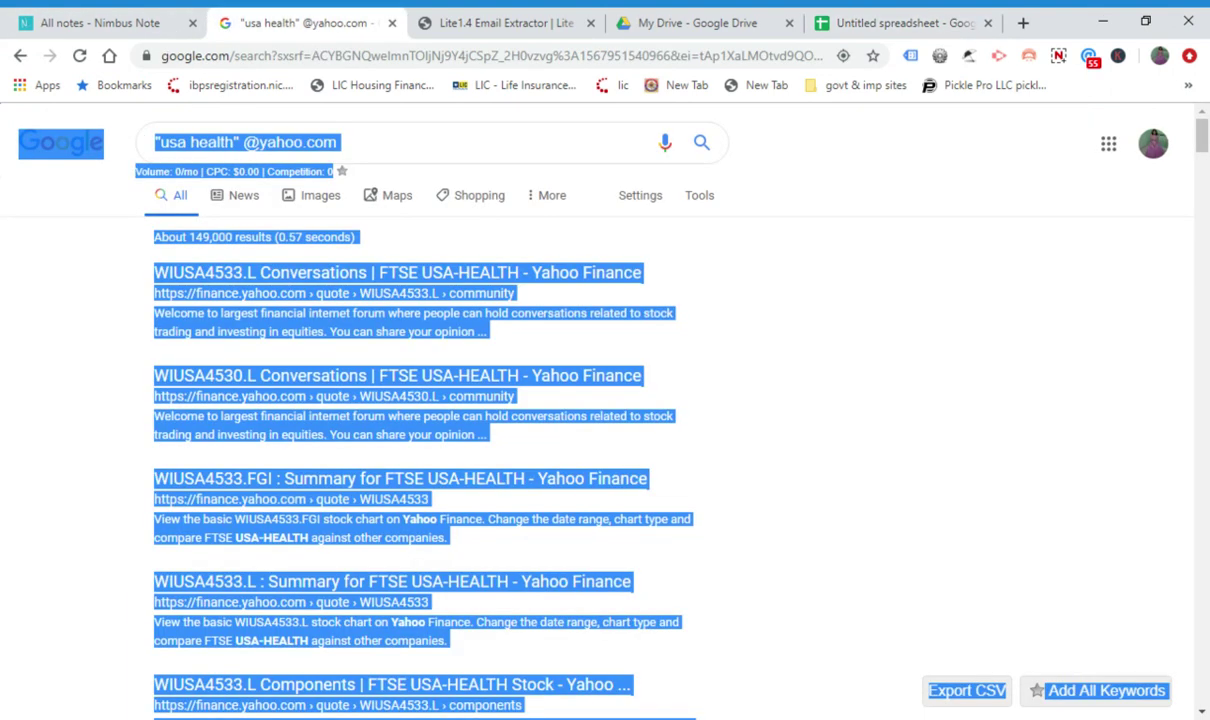
click(286, 142)
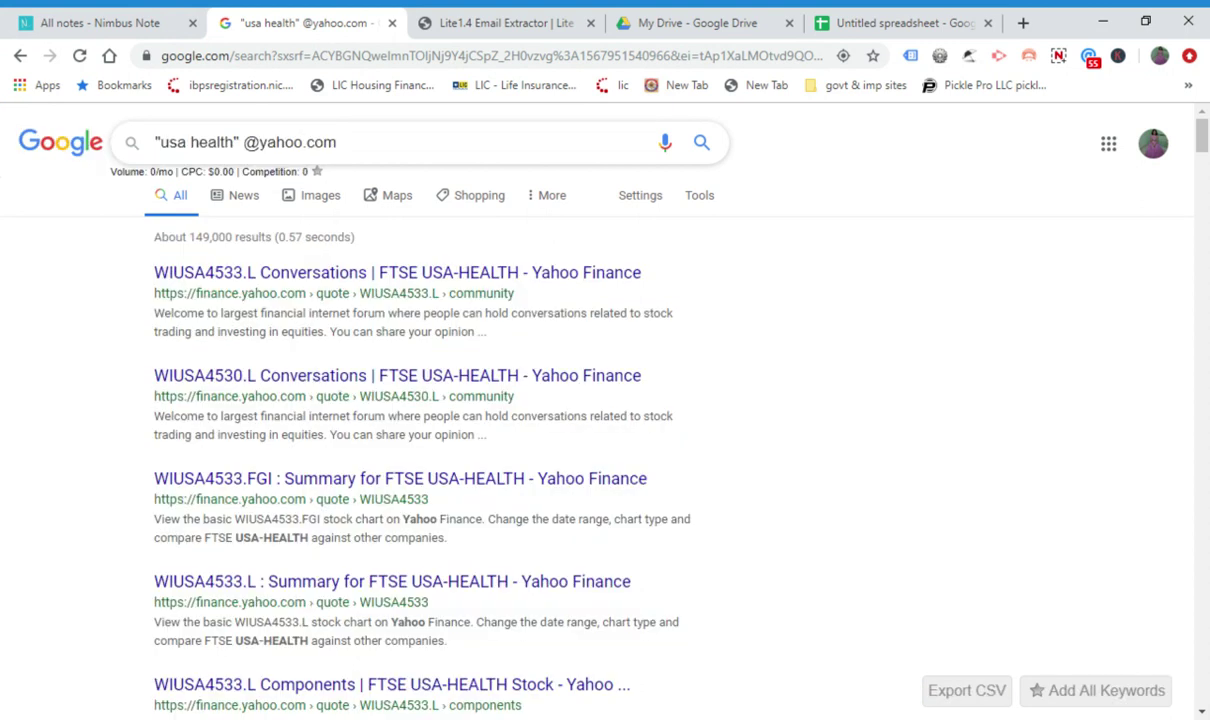
key(BackSpace)
key(BackSpace)
key(BackSpace)
key(BackSpace)
key(BackSpace)
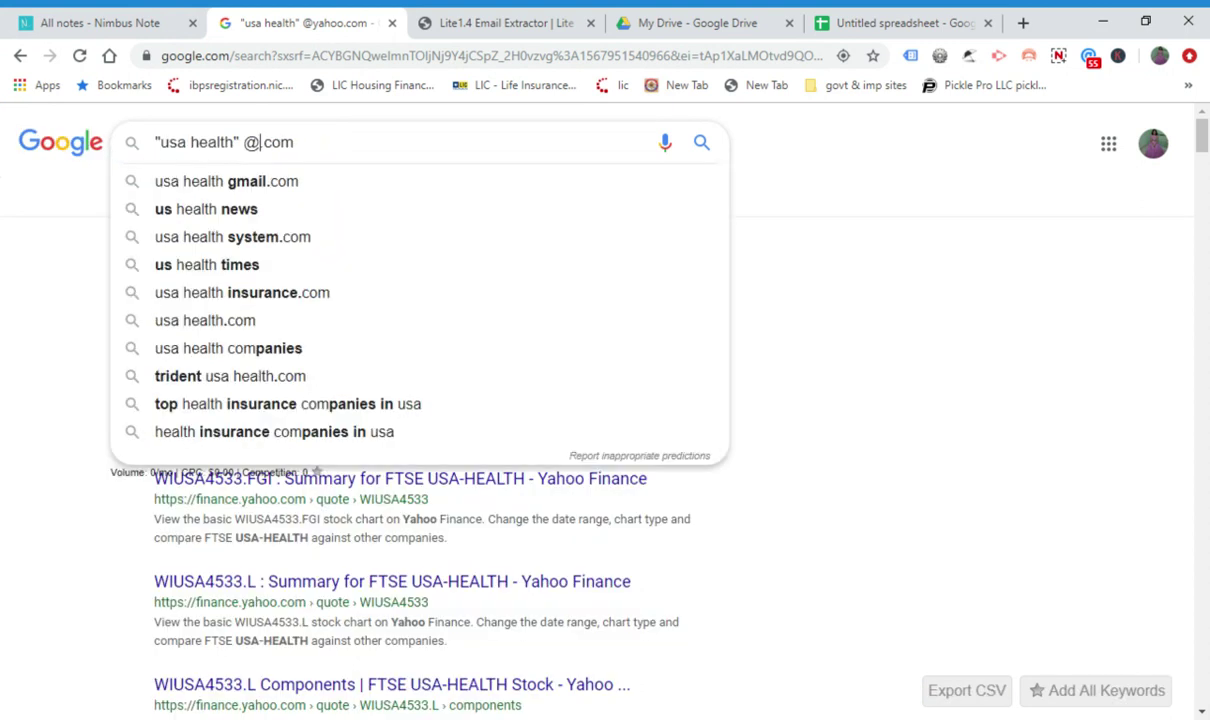
text(outlook)
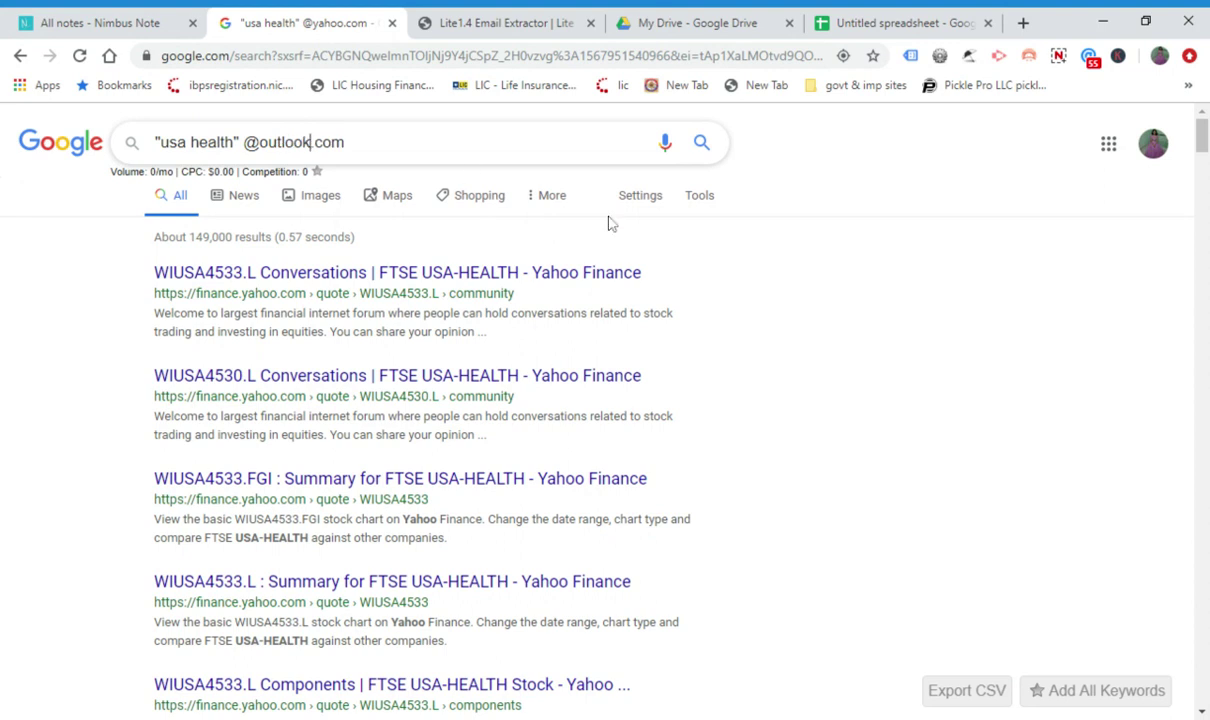
click(703, 146)
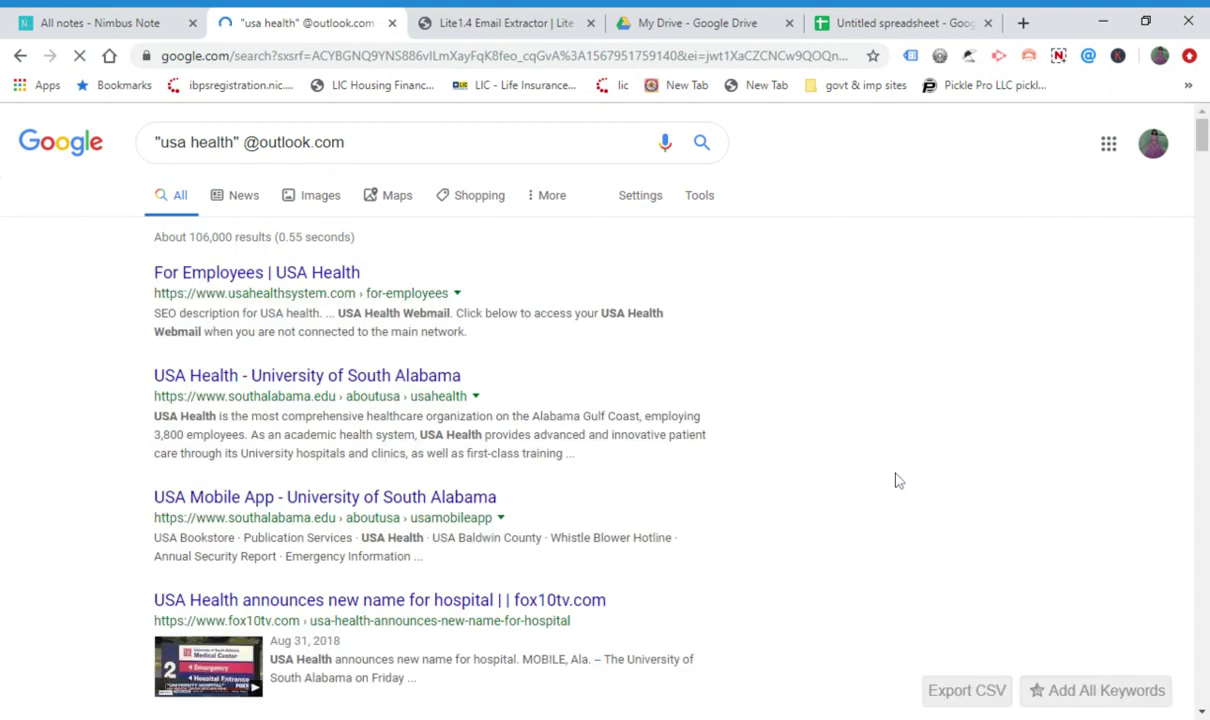
- Copy the entire Outlook results page and paste it over the Yahoo list in Email Extractor Lite 1.4
key(ctrl+a)
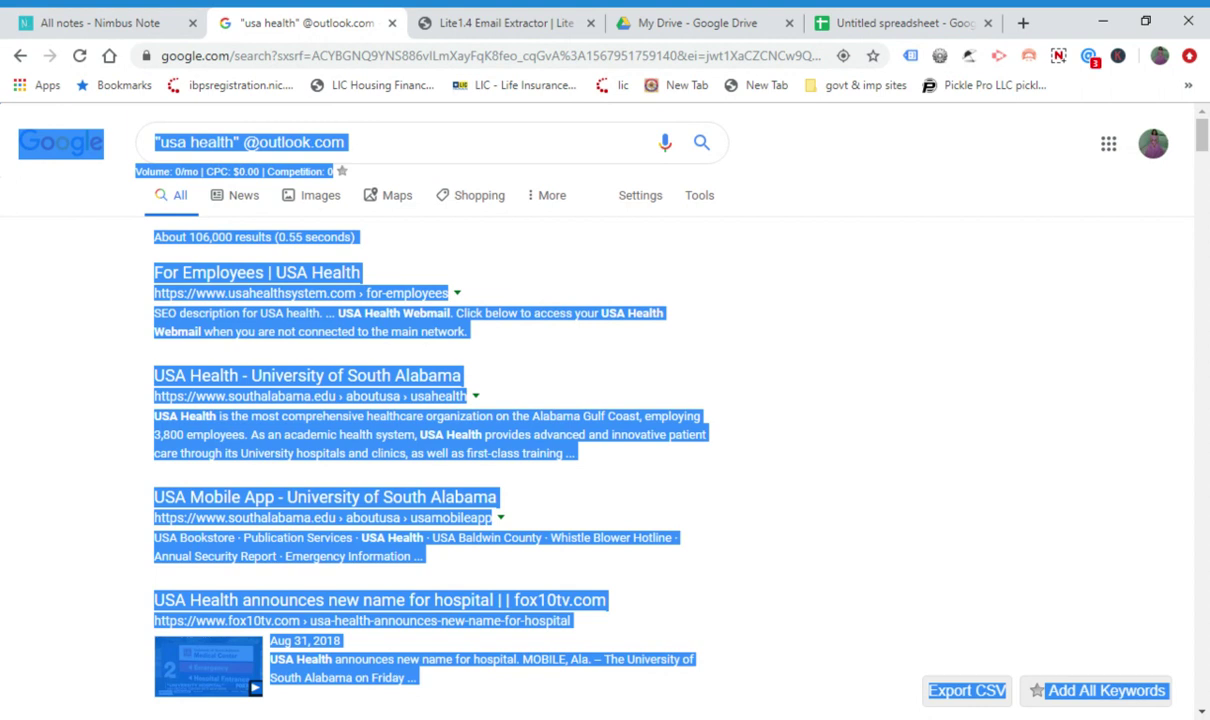
click(505, 36)
click(497, 343)
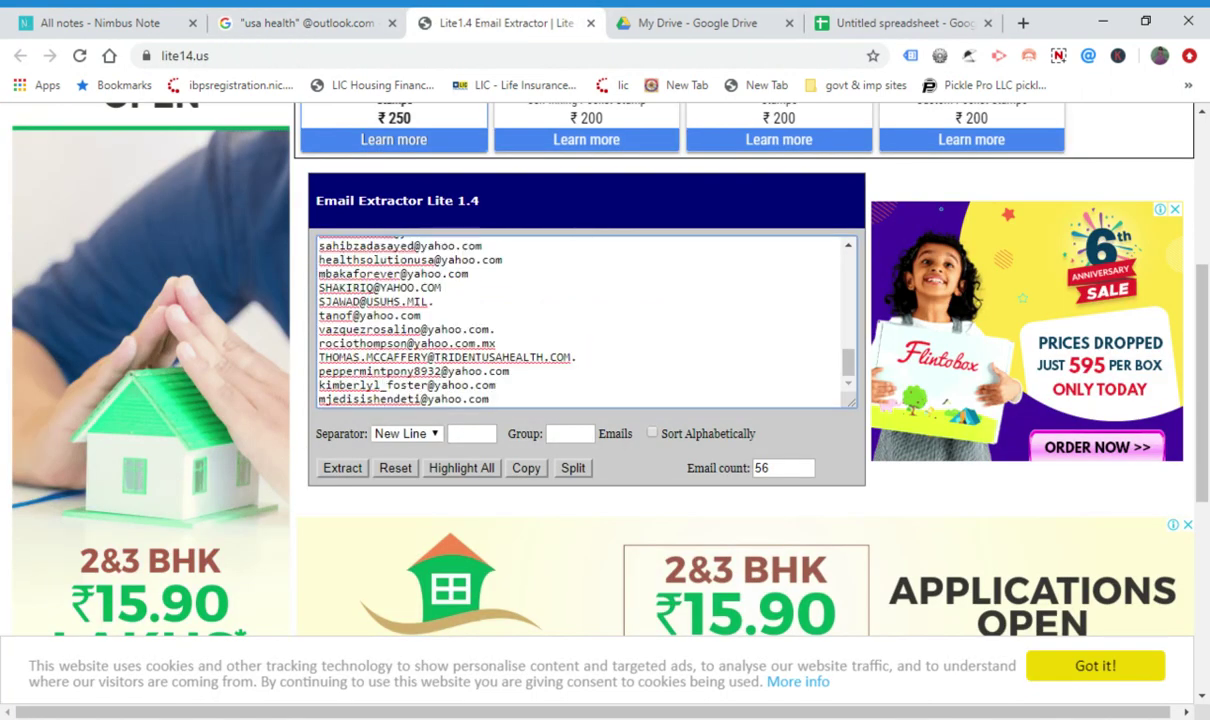
key(ctrl+a)
key(ctrl+v)
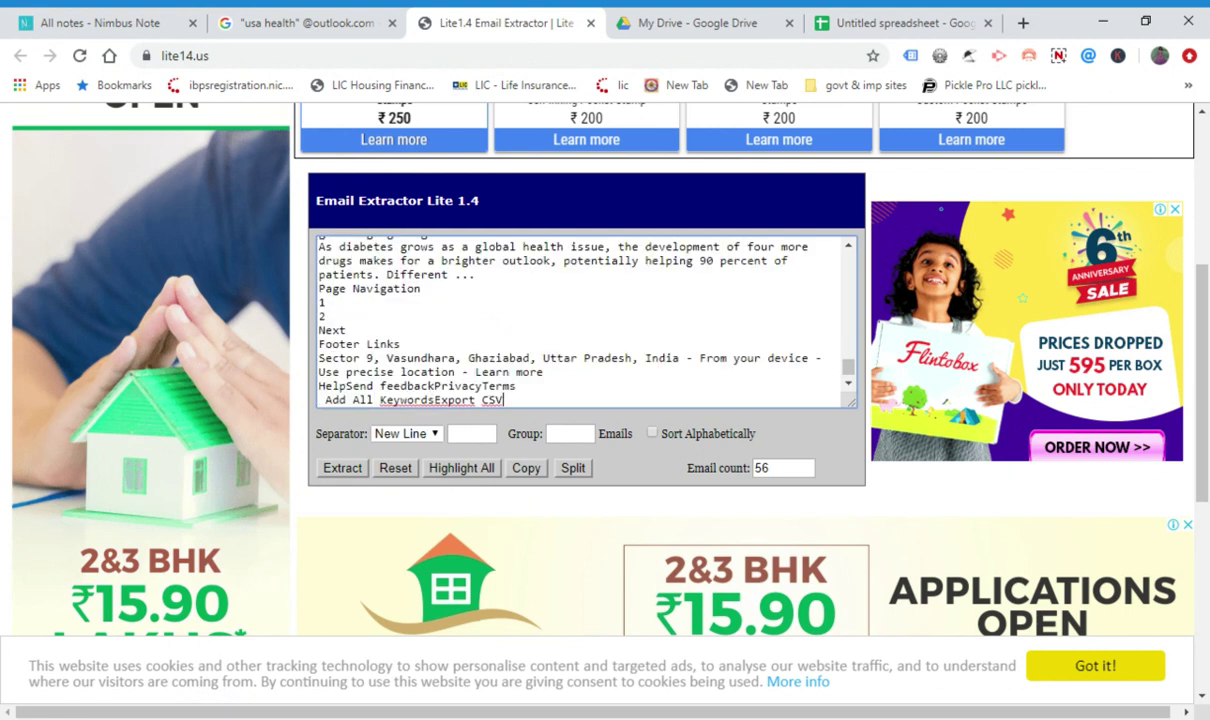
- Extract the email addresses from the pasted Outlook results and copy the whole extracted list
click(342, 468)
click(461, 468)
key(ctrl+c)
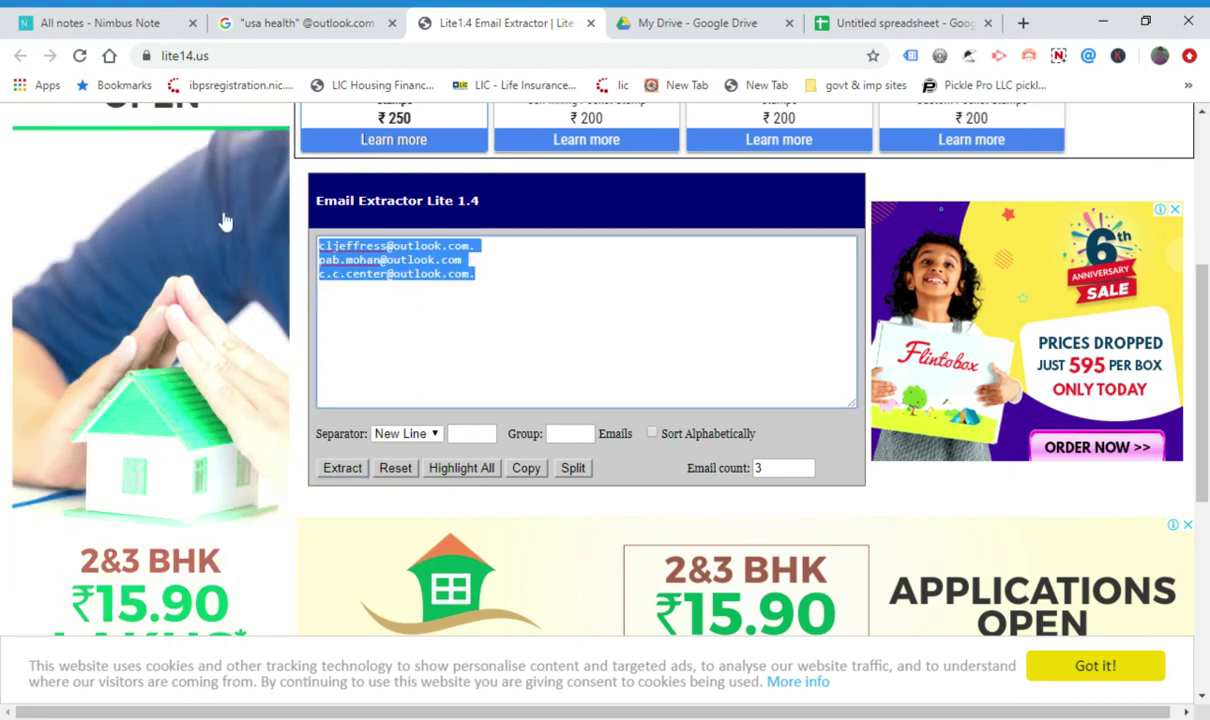
- Paste the Outlook address list into the spreadsheet below the Yahoo addresses, starting at cell A125, and review the collected list
click(940, 25)
scroll(150, 590, down, 10)
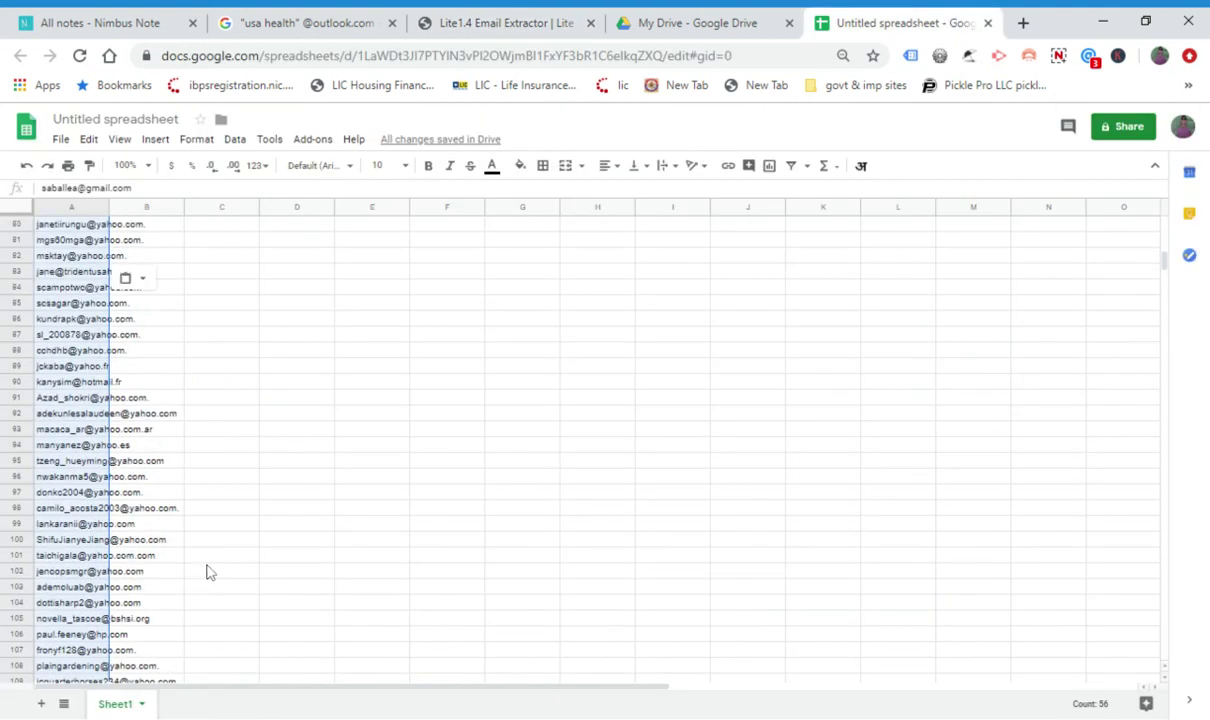
scroll(207, 574, down, 3)
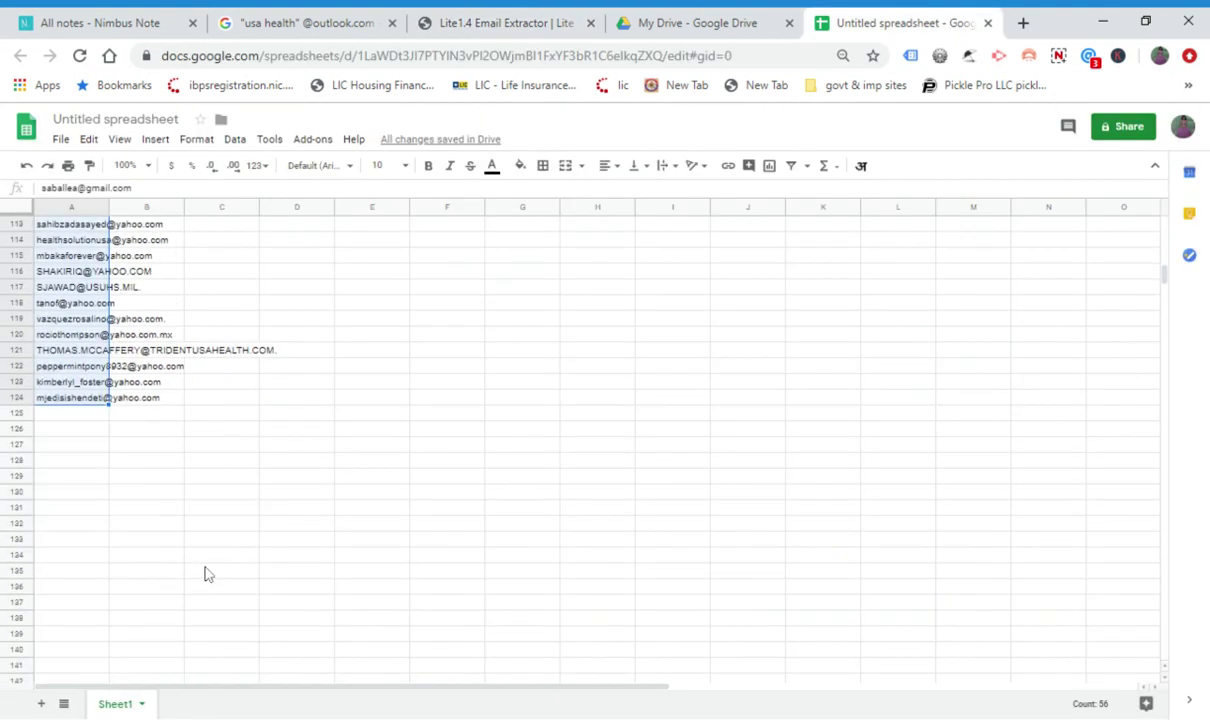
click(48, 415)
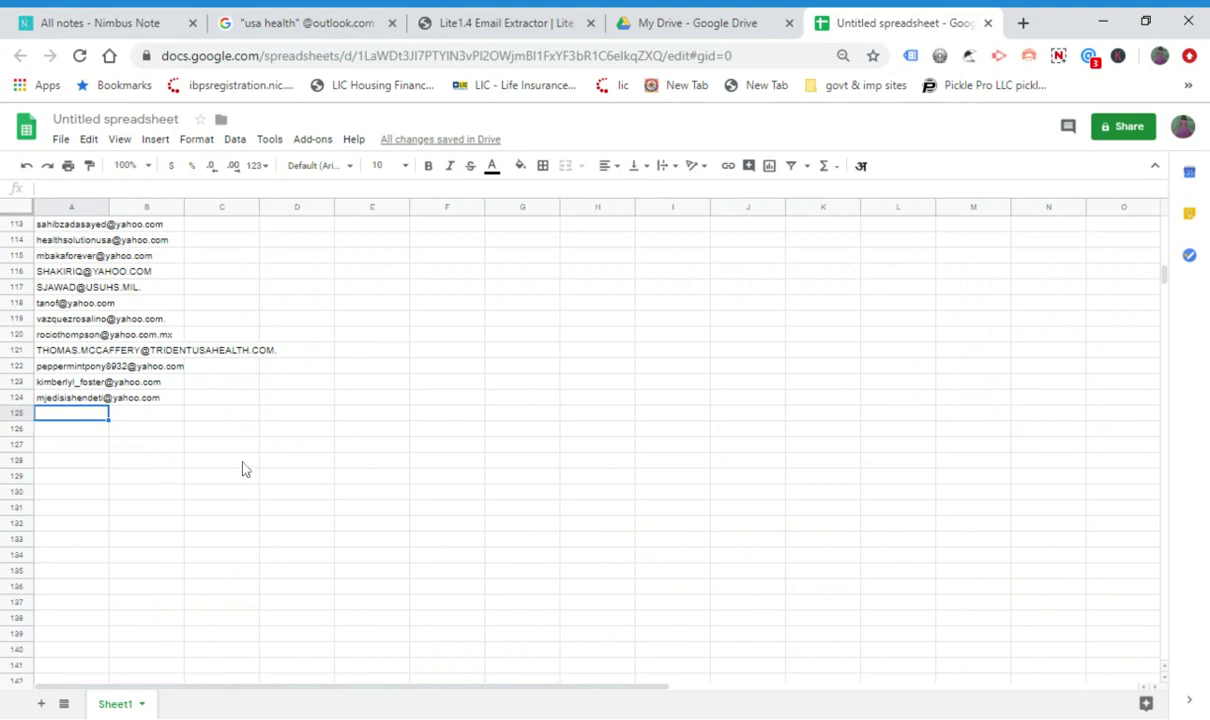
key(ctrl+v)
click(583, 430)
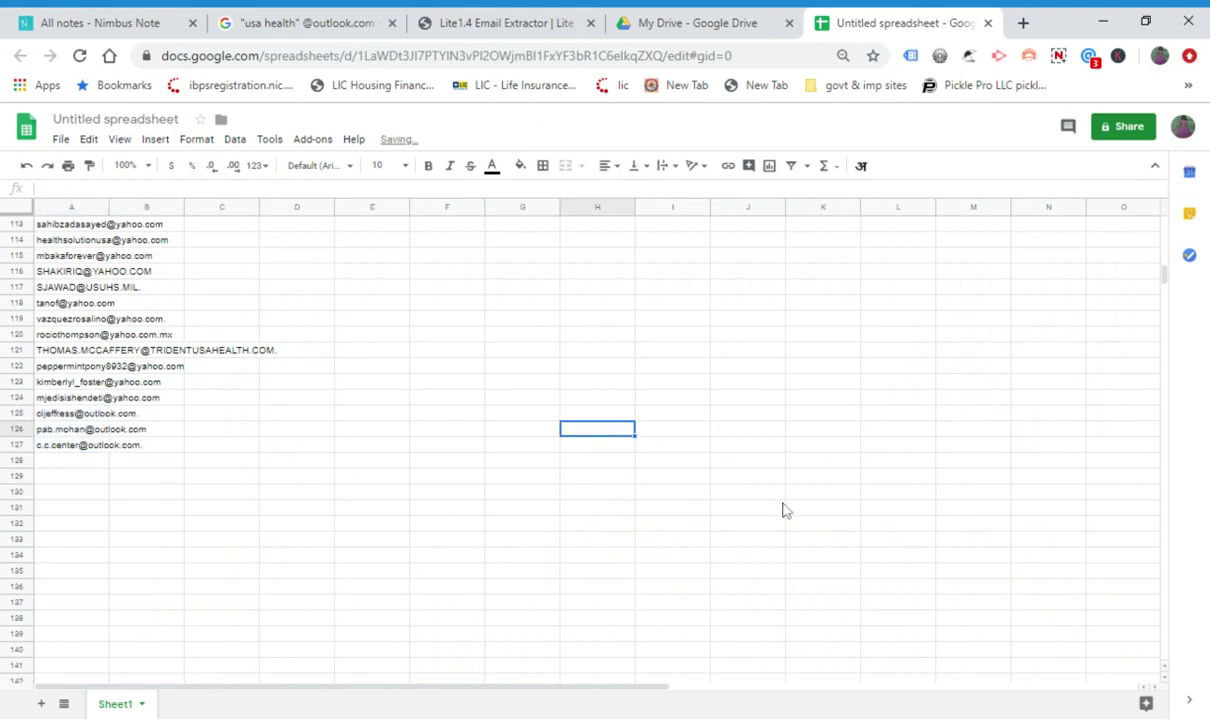
scroll(785, 502, up, 12)
scroll(790, 499, up, 15)
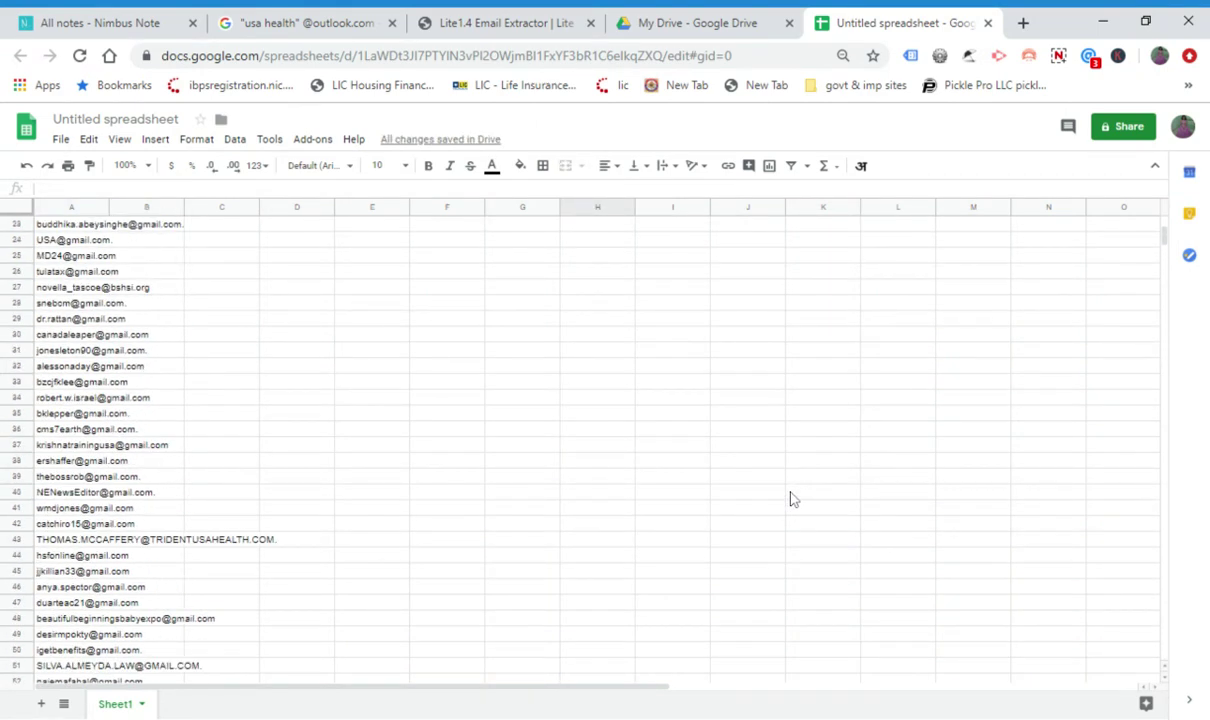
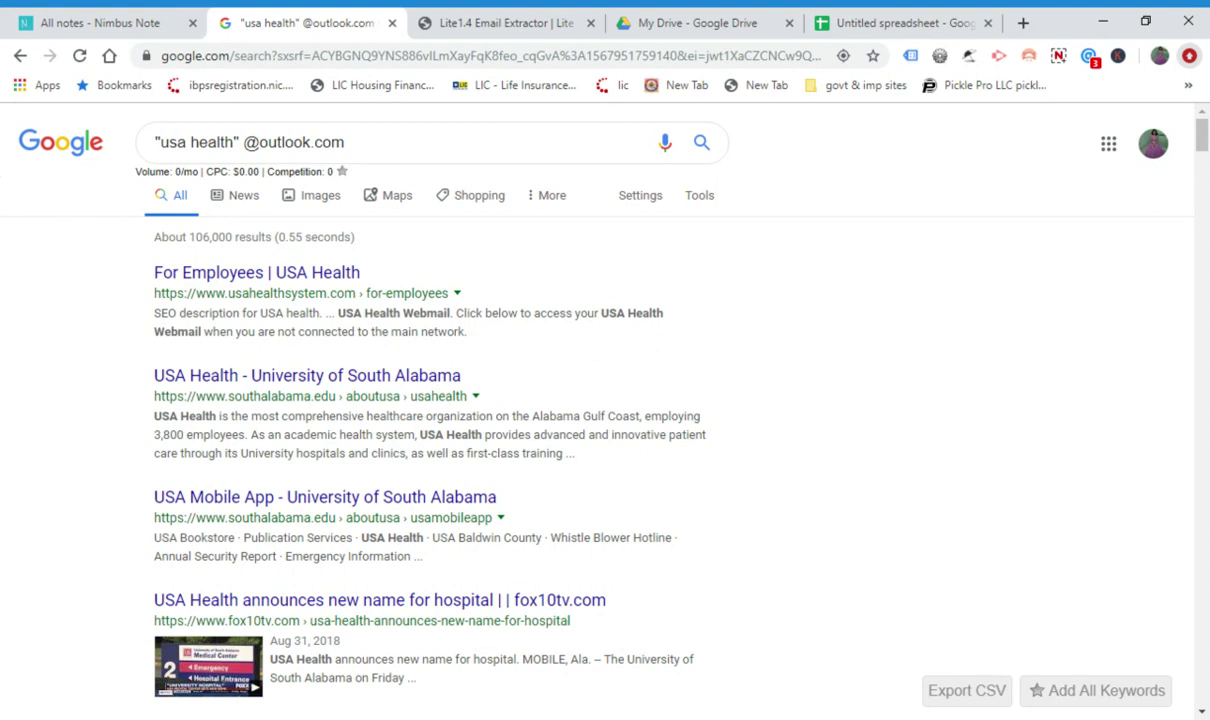
- Open the Chrome browser settings
key(alt+f)
key(s)
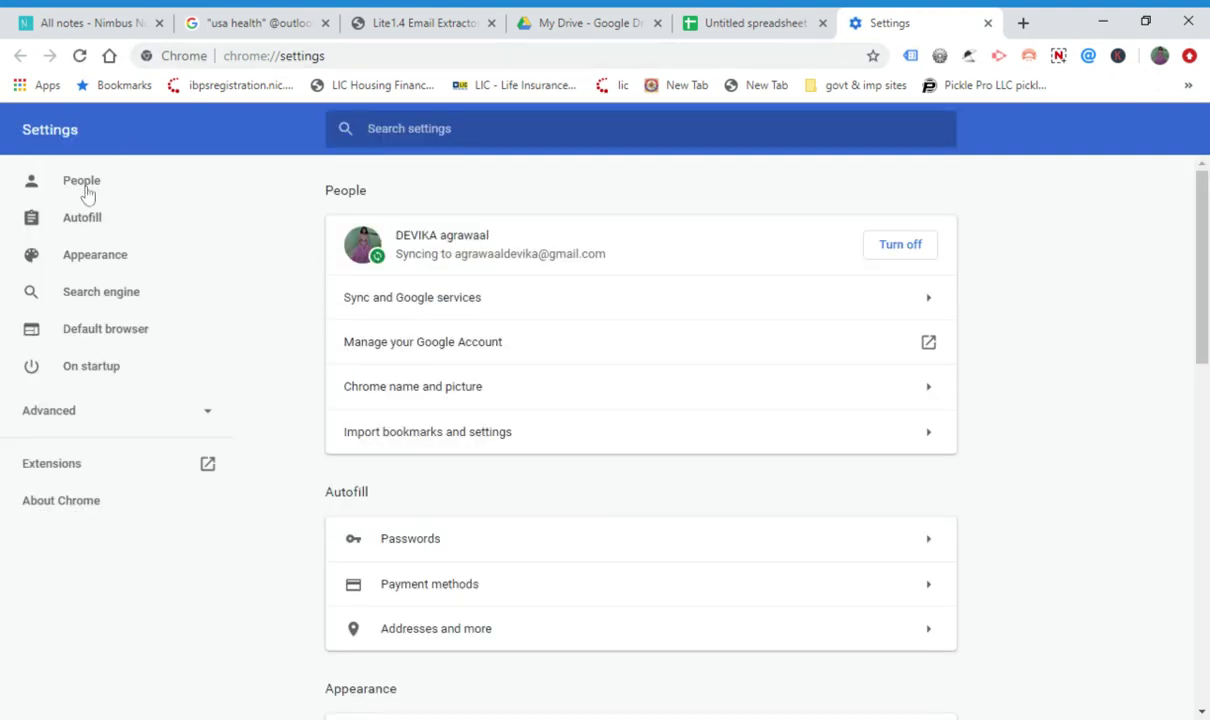
- Open the Chrome Web Store from the browser's extensions page
click(51, 465)
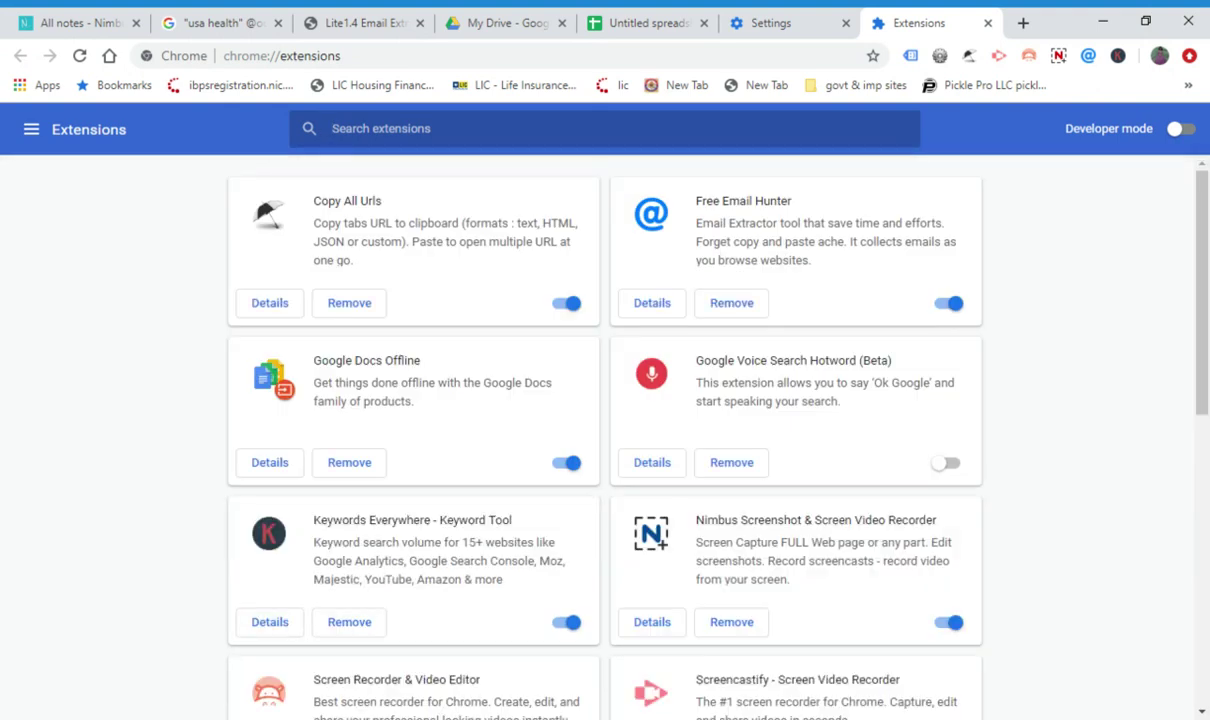
click(31, 131)
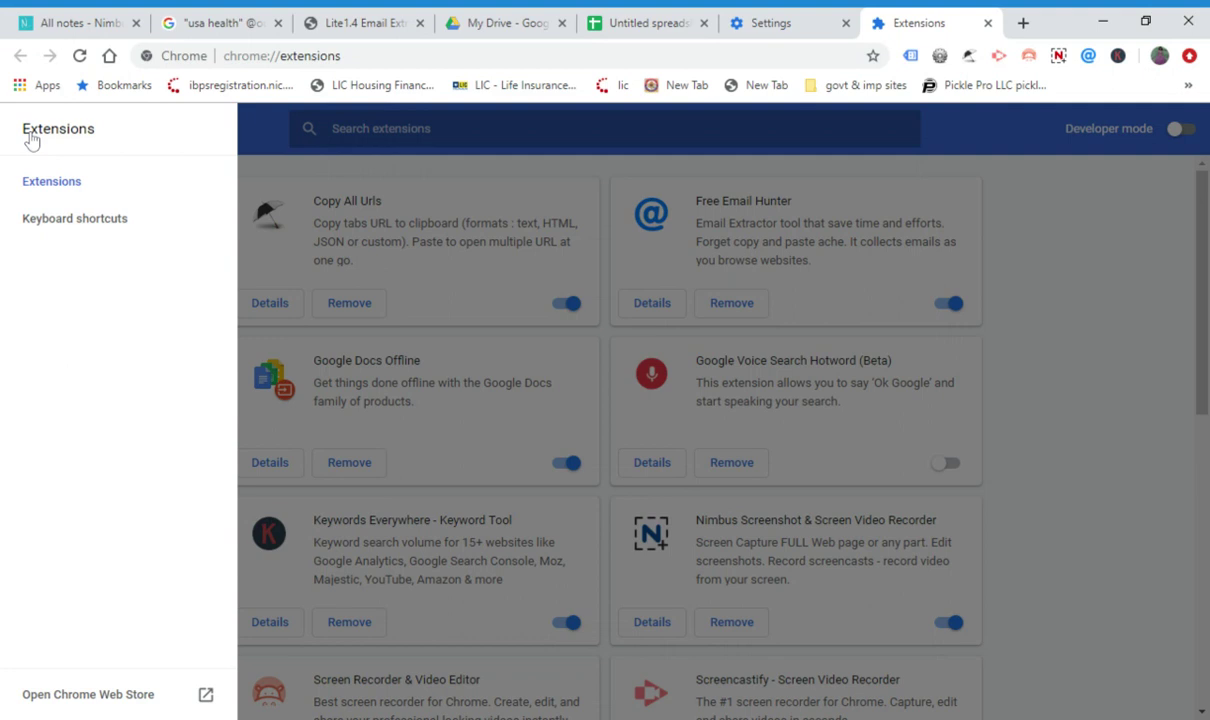
click(68, 700)
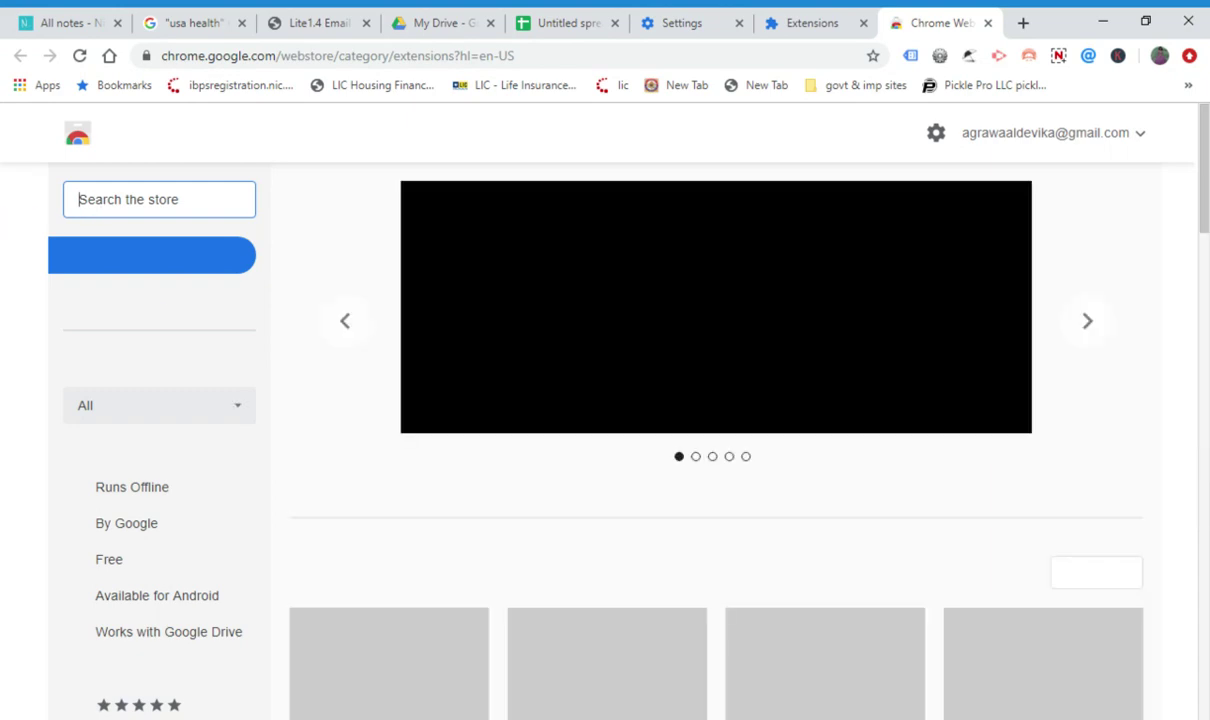
text(ema)
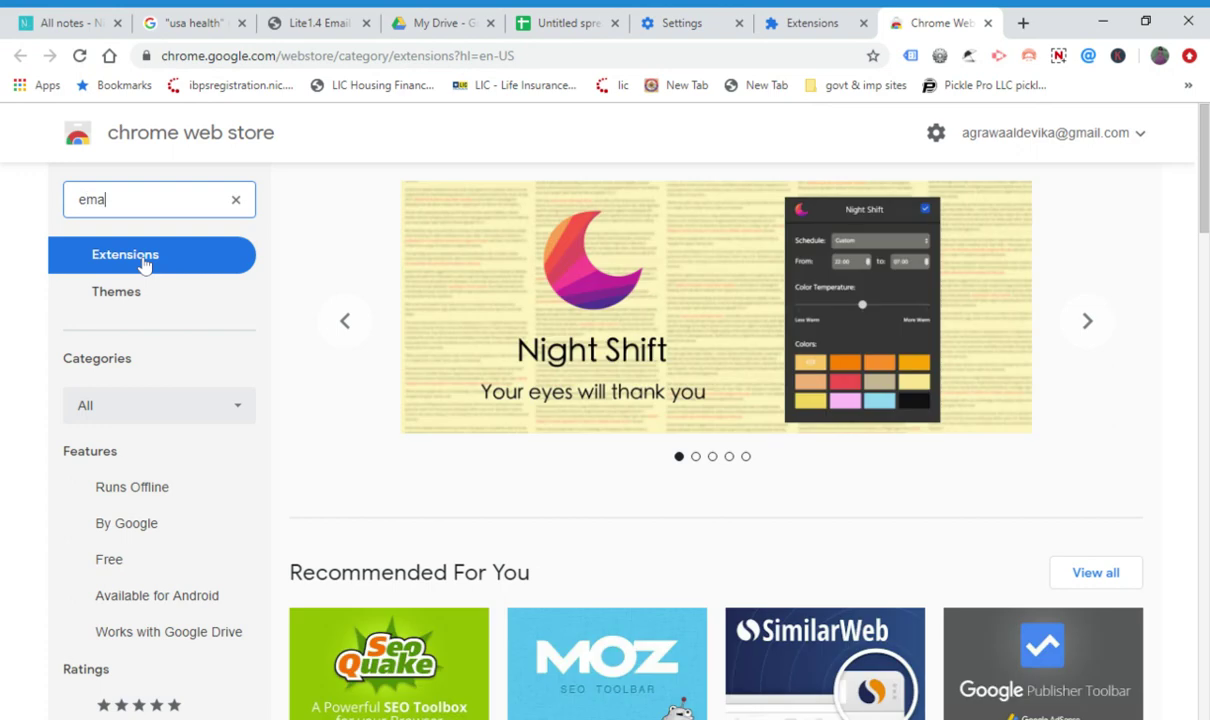
text(il)
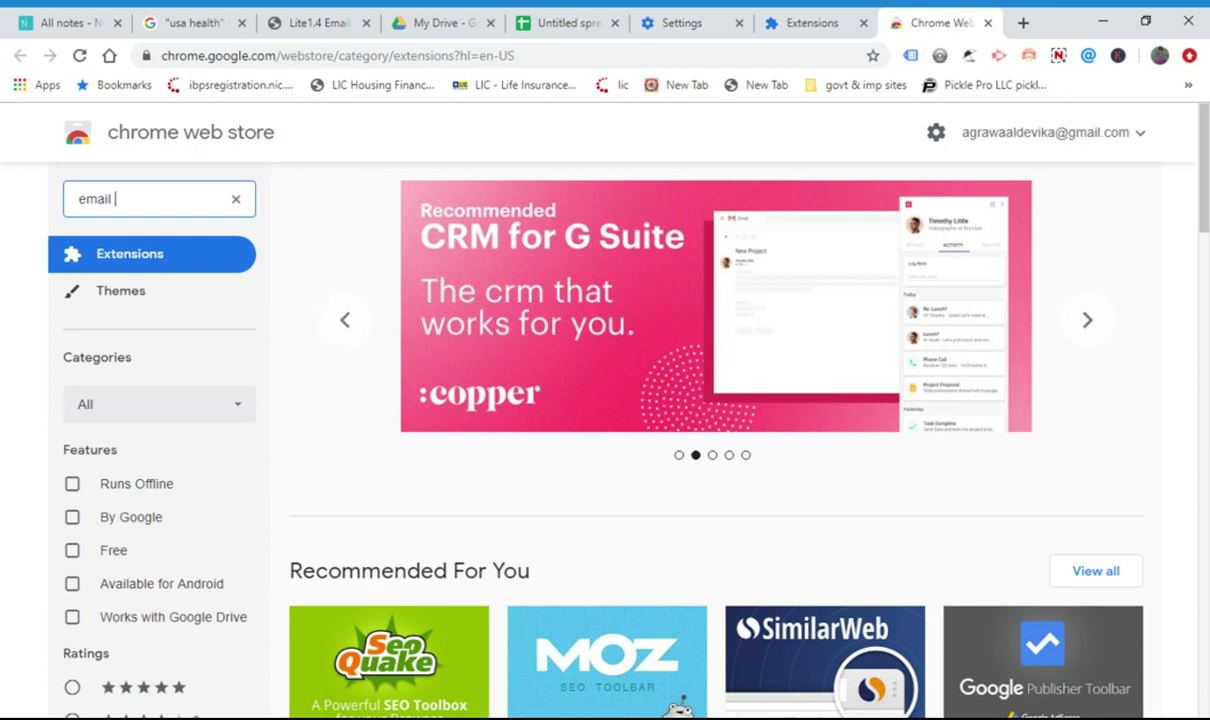
text(exporter)
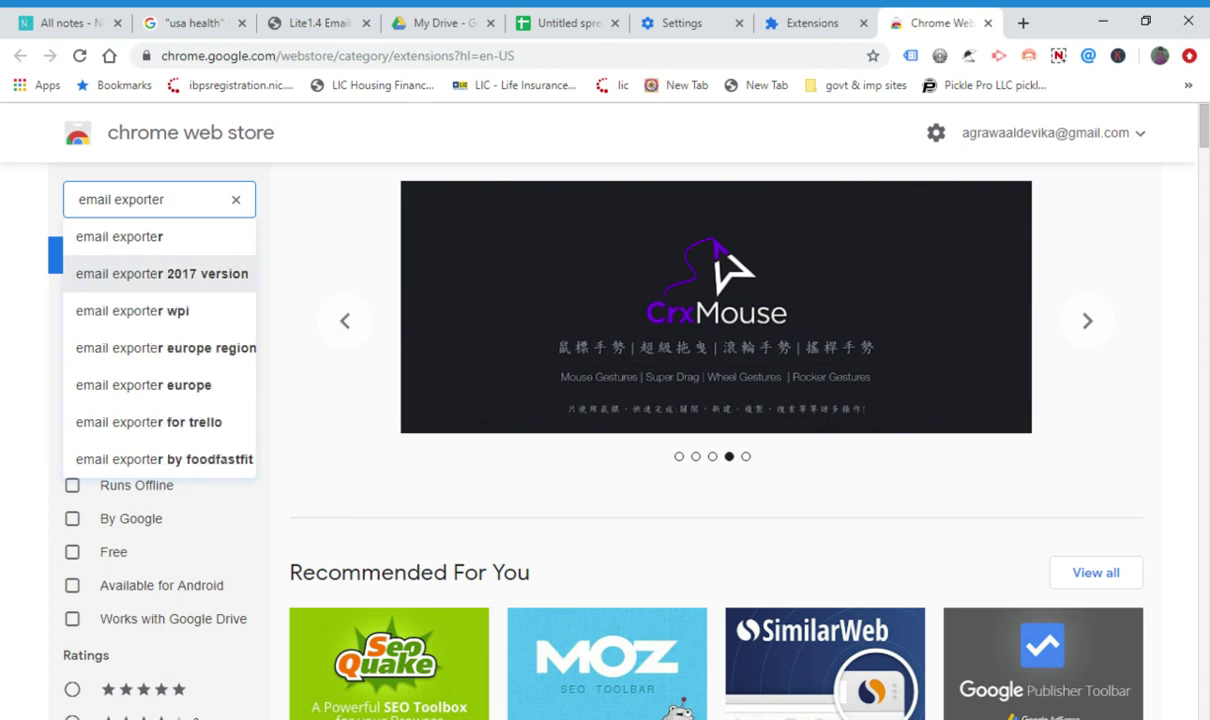
key(Return)
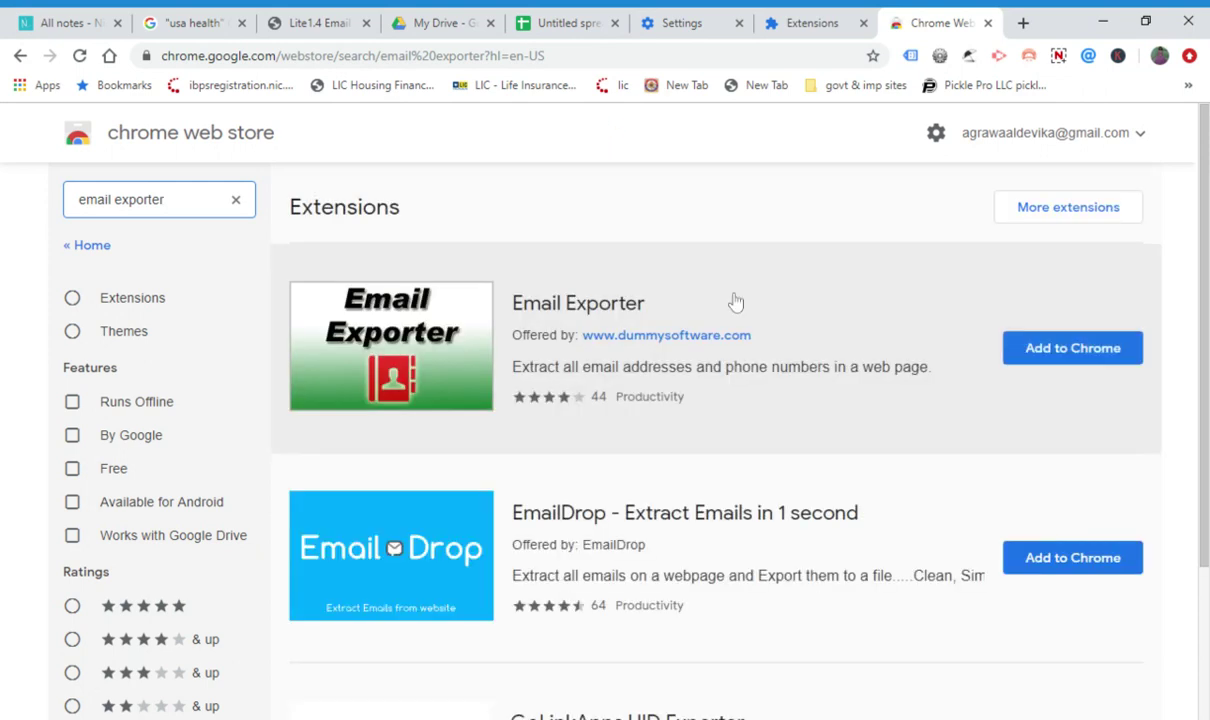
click(1040, 352)
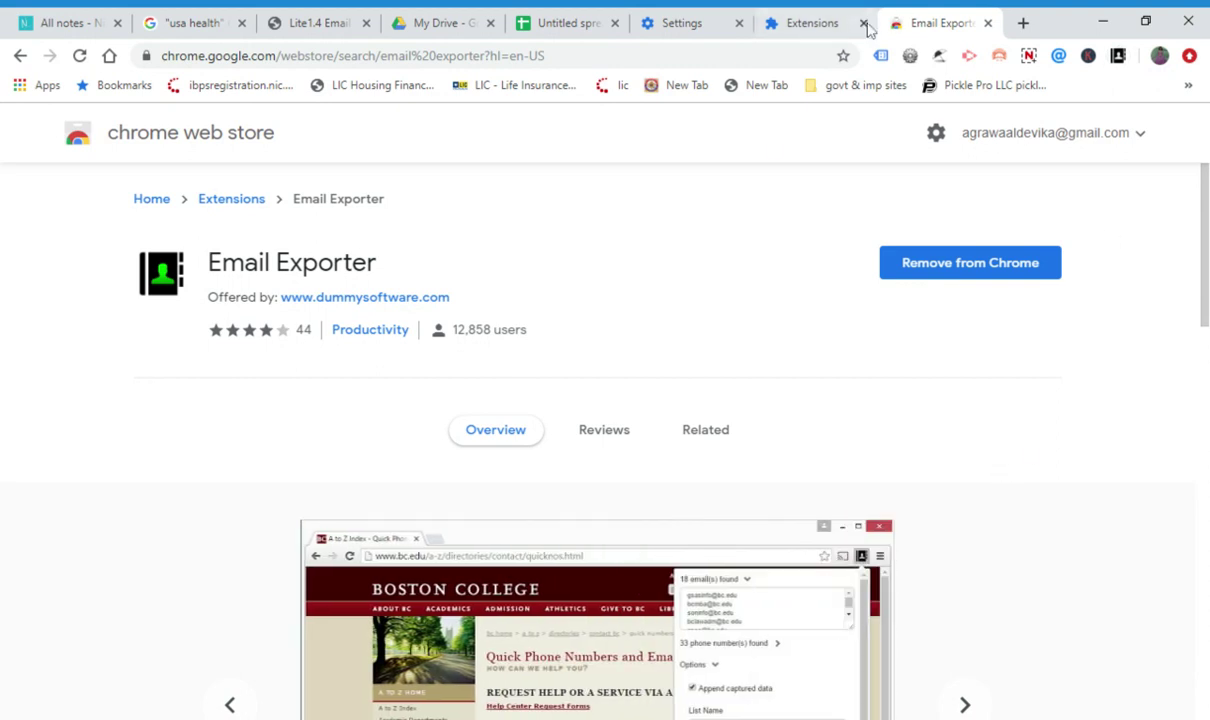
- Close the Email Exporter store page, the extensions page and the Chrome settings, returning to the spreadsheet
click(987, 23)
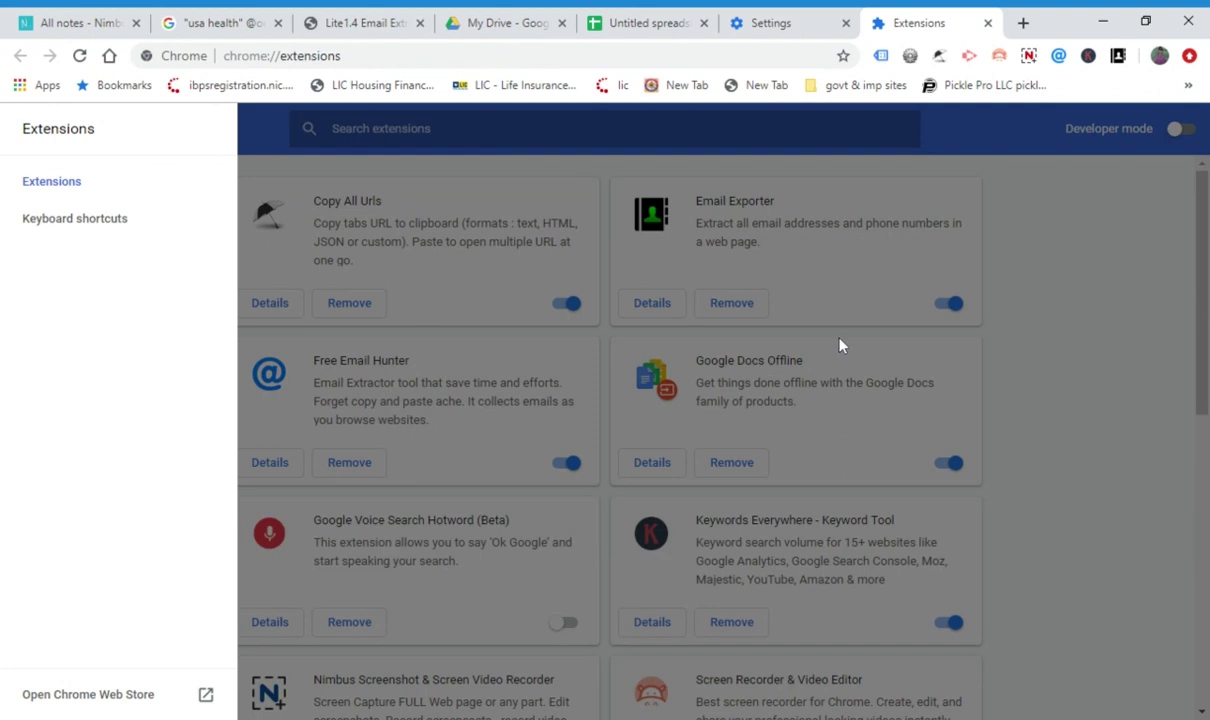
click(988, 22)
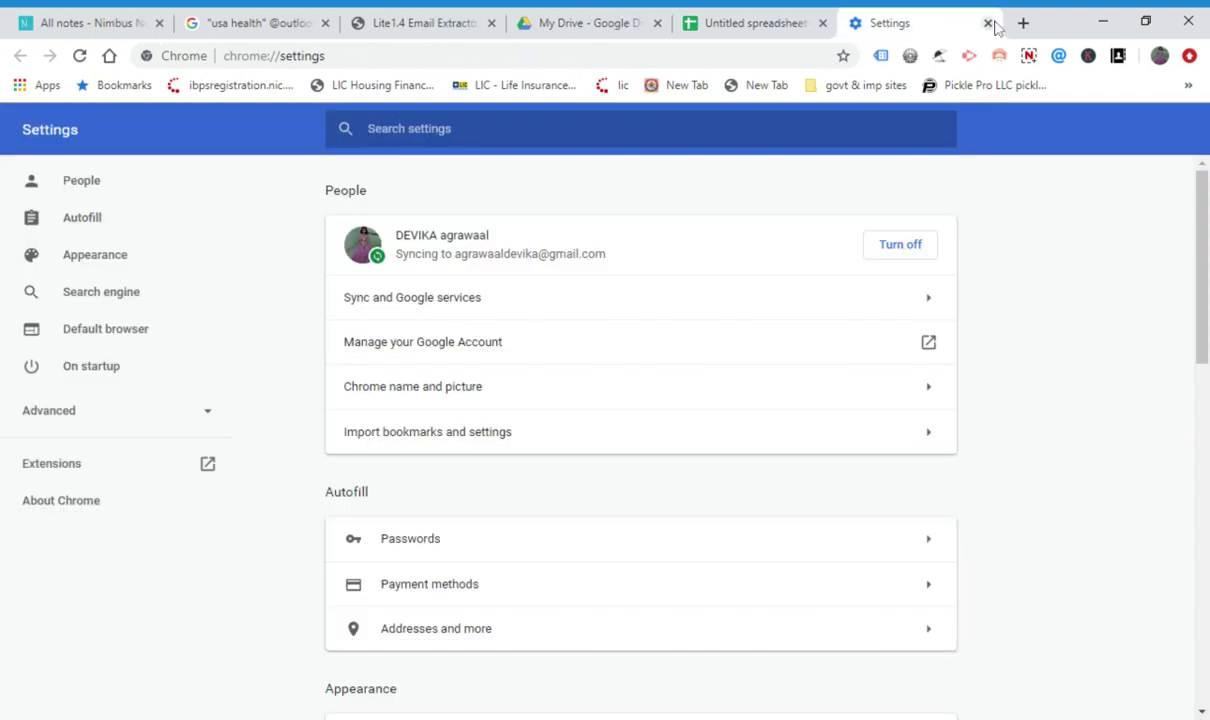
click(988, 22)
click(992, 24)
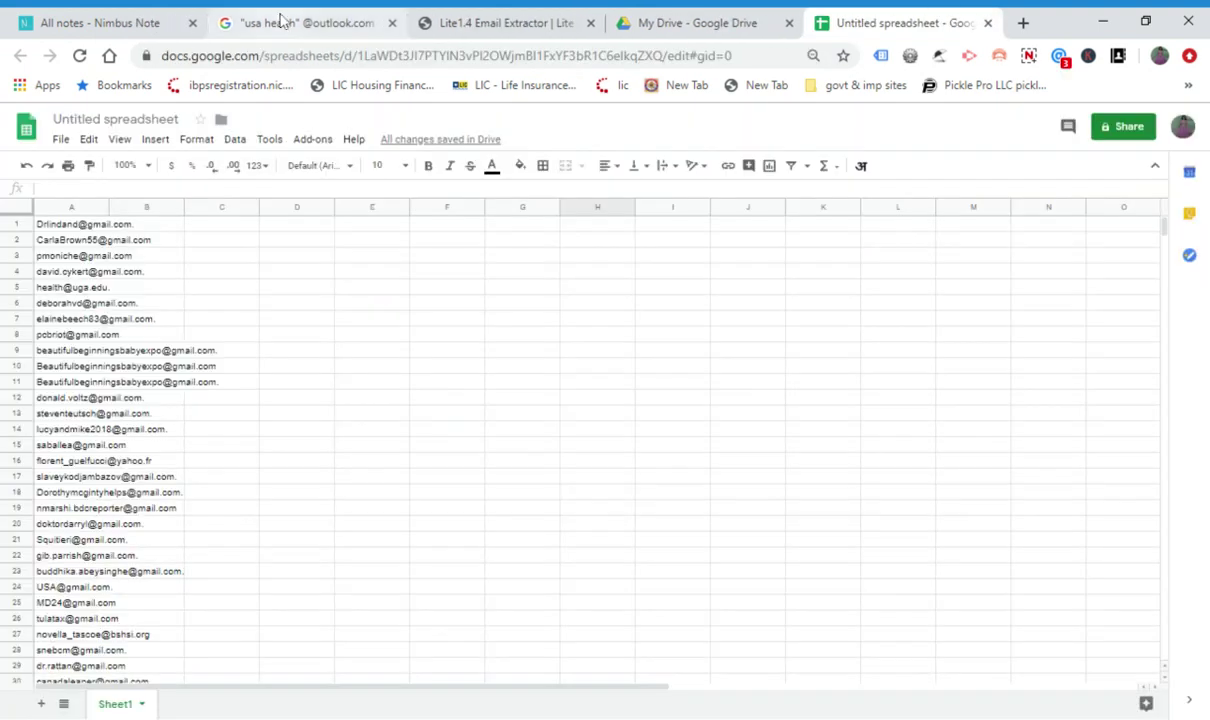
click(283, 21)
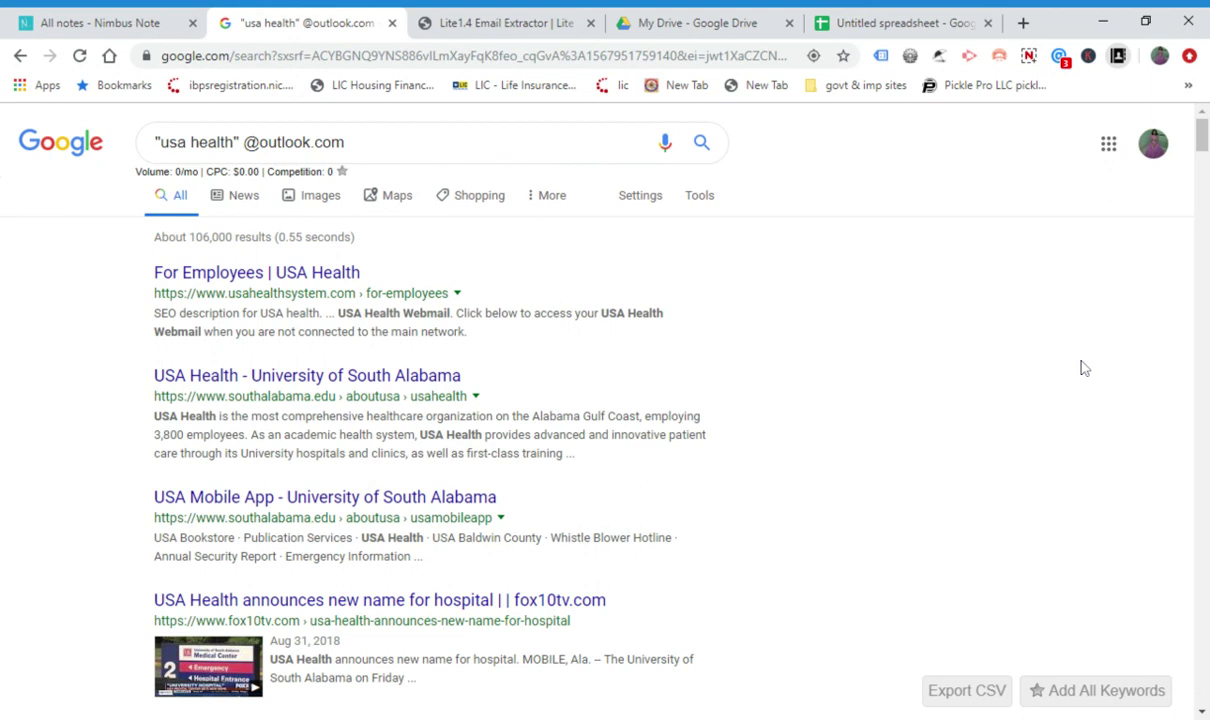
click(21, 57)
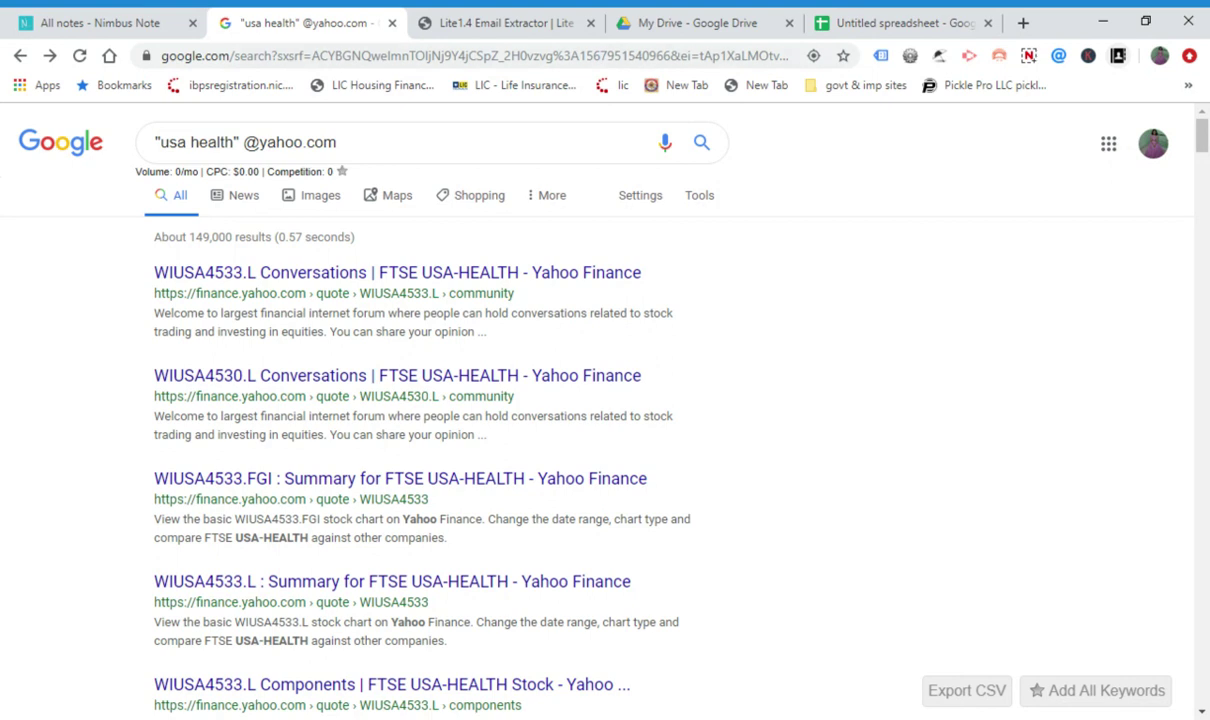
click(20, 55)
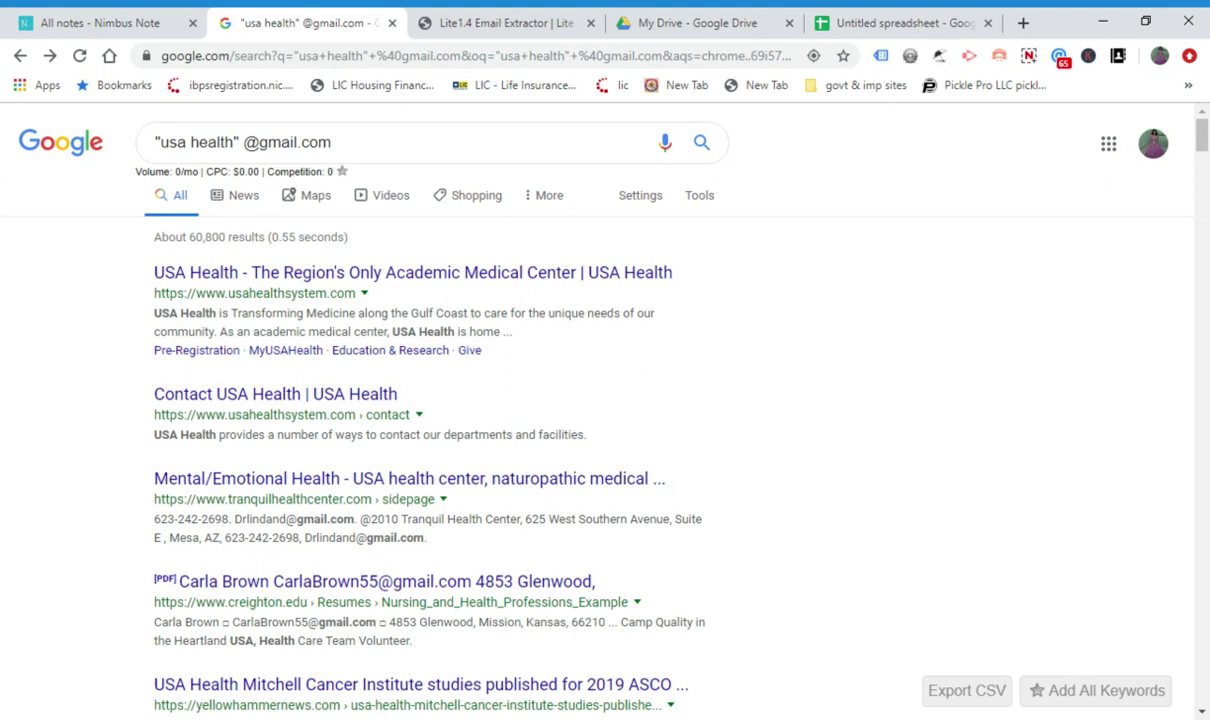
click(1118, 57)
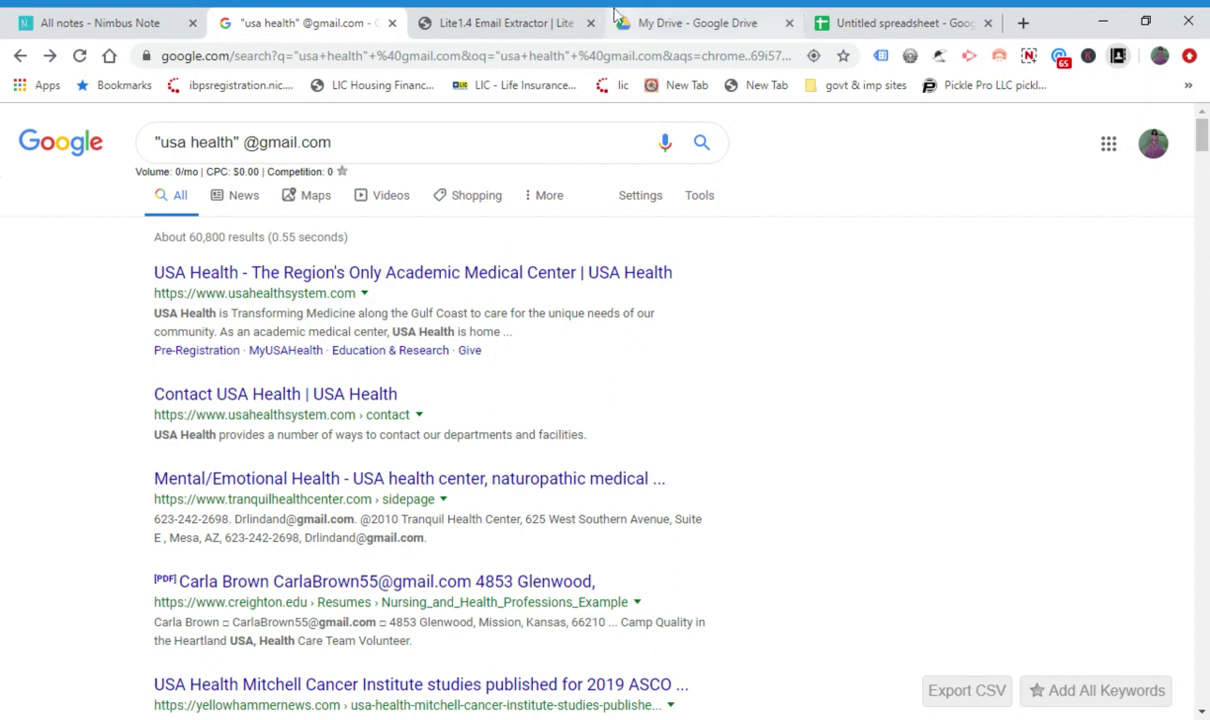
- Review the Email Extractor Lite 1.4 page, then return to the Google results and highlight gmail.com in the search query
click(525, 23)
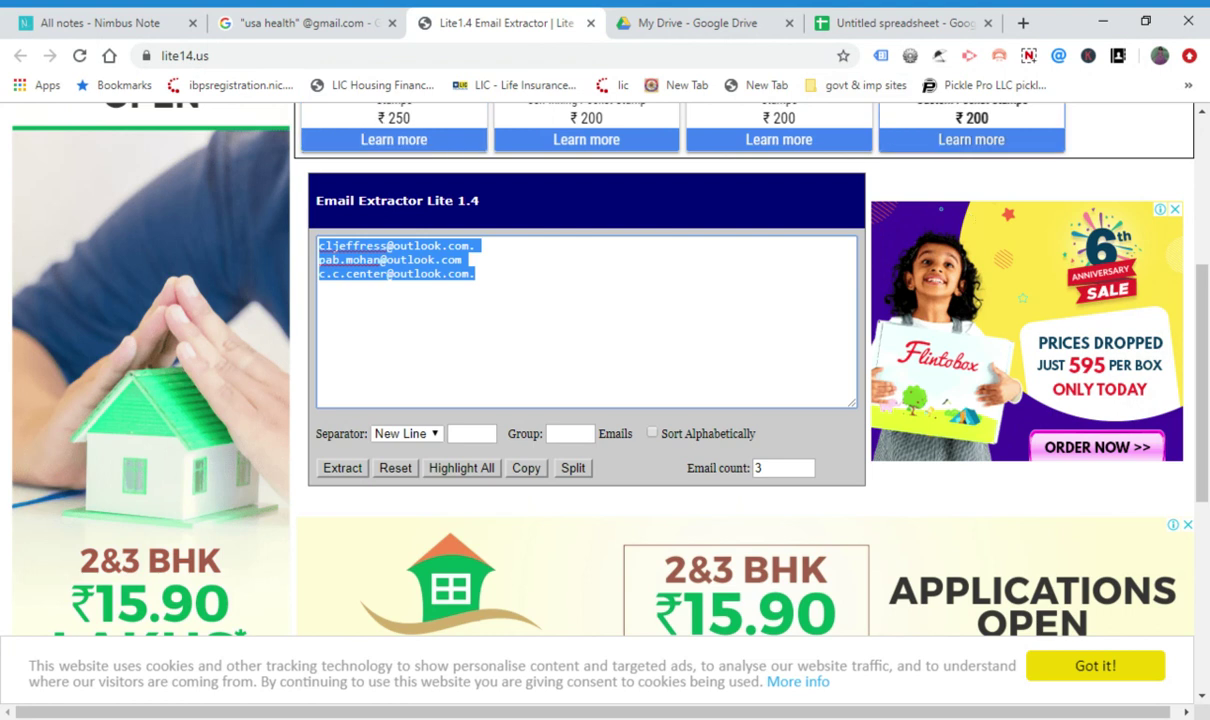
scroll(633, 292, up, 4)
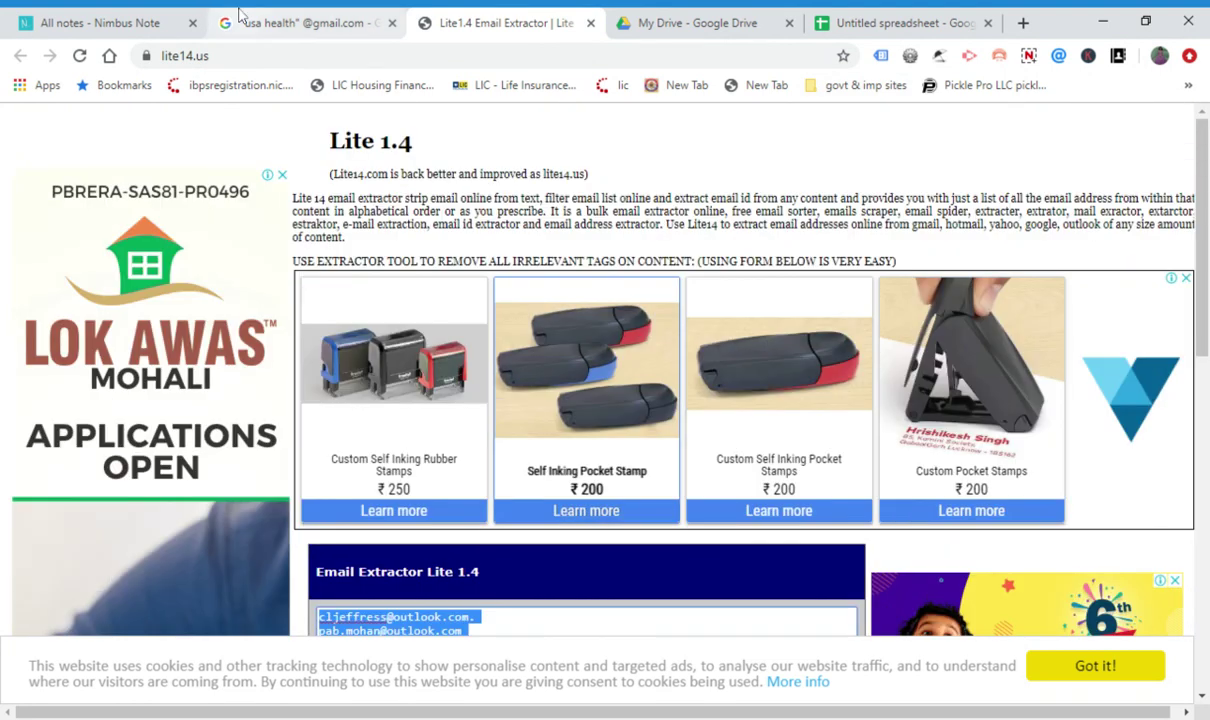
click(286, 27)
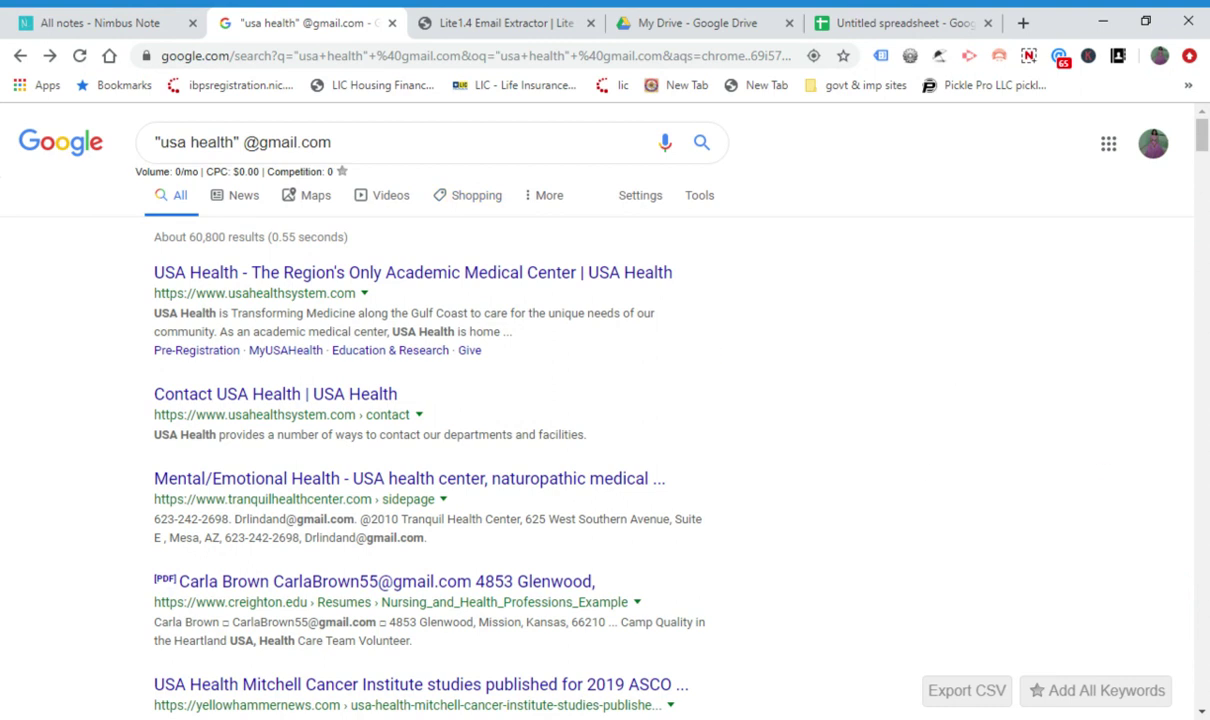
mouse_move(186, 142)
mouse_down()
mouse_move(154, 142)
mouse_move(331, 142)
mouse_up()
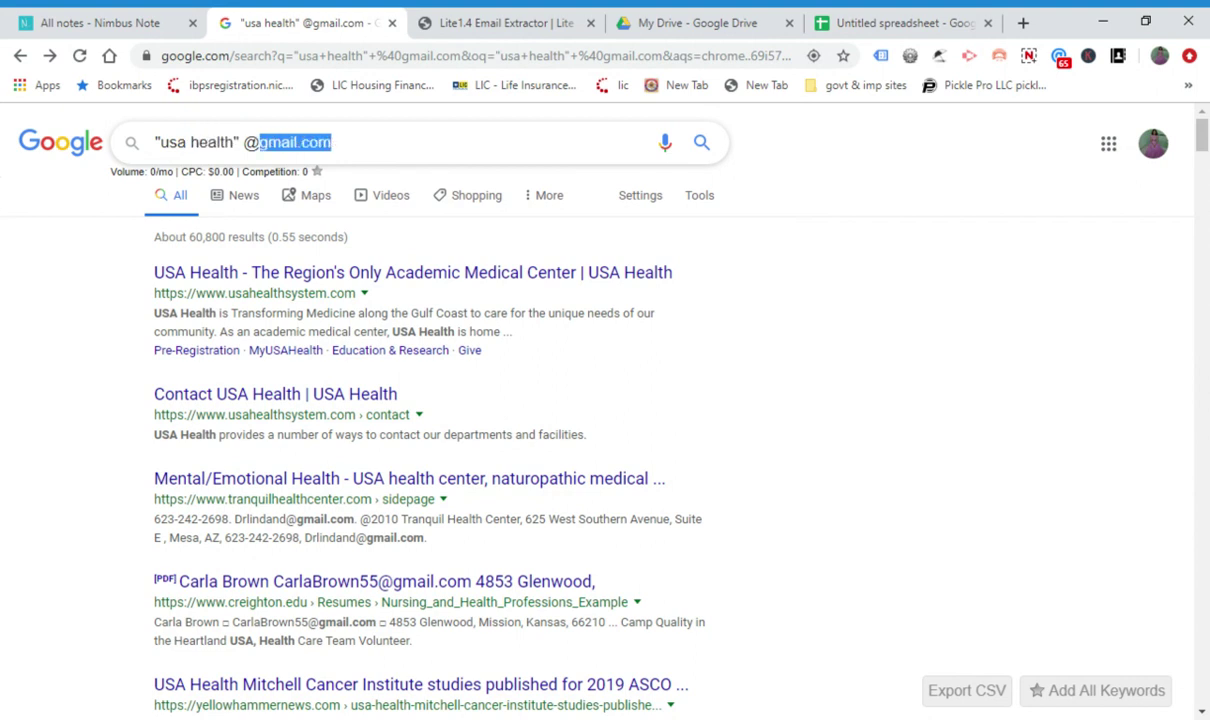